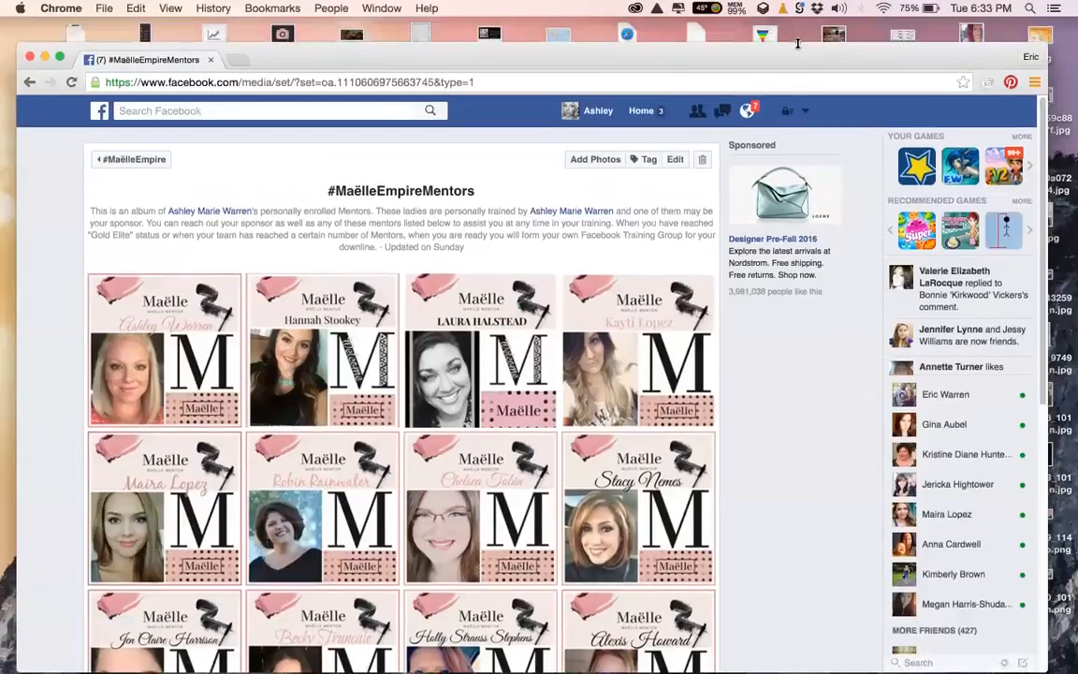
drag(801, 39, 801, 76)
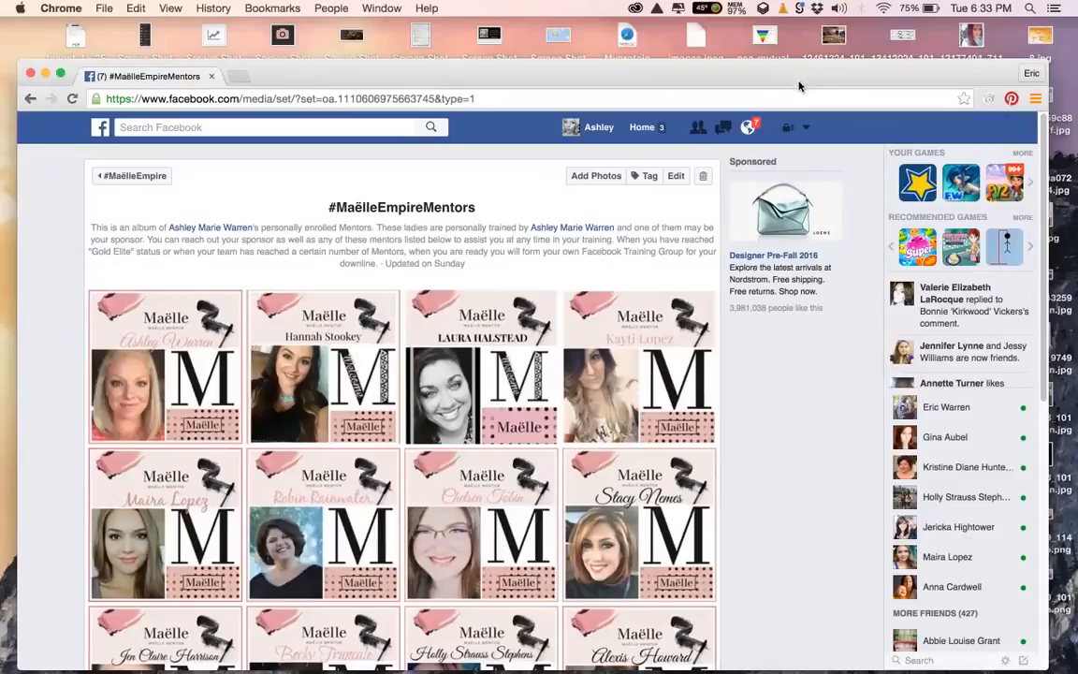
scroll(318, 512, down, 4)
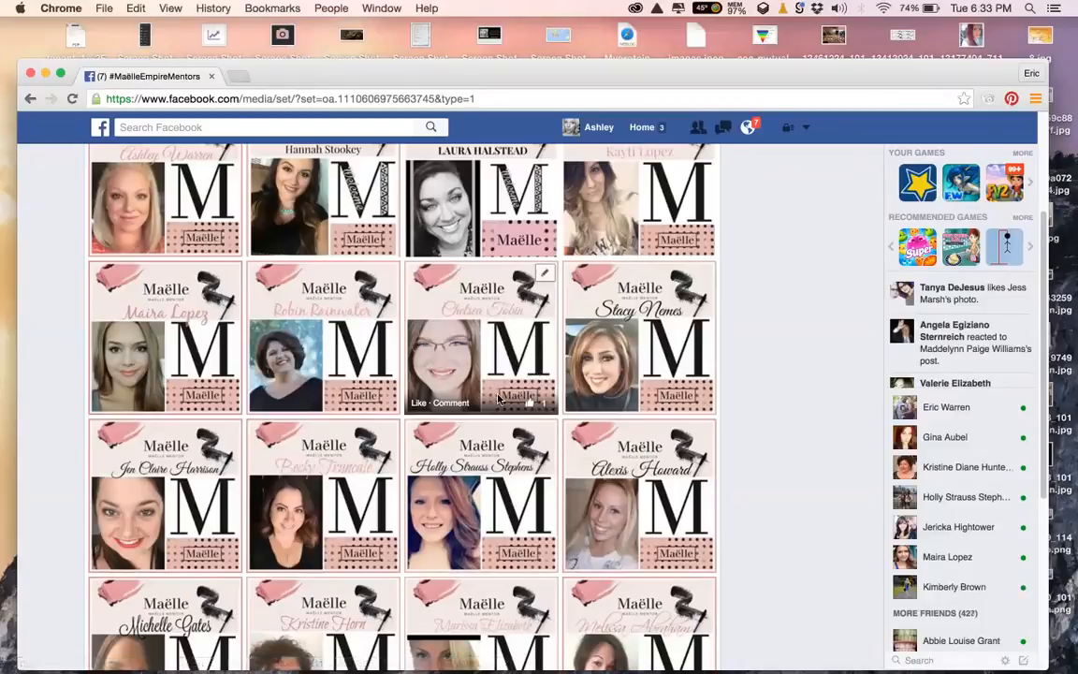
scroll(534, 397, down, 5)
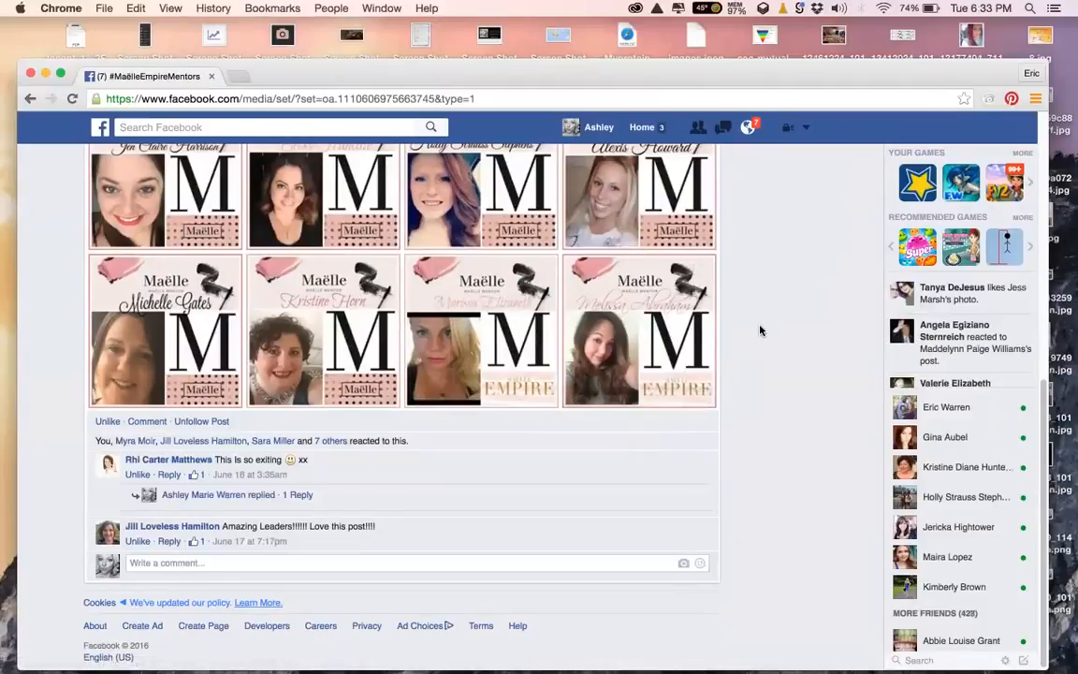
click(238, 78)
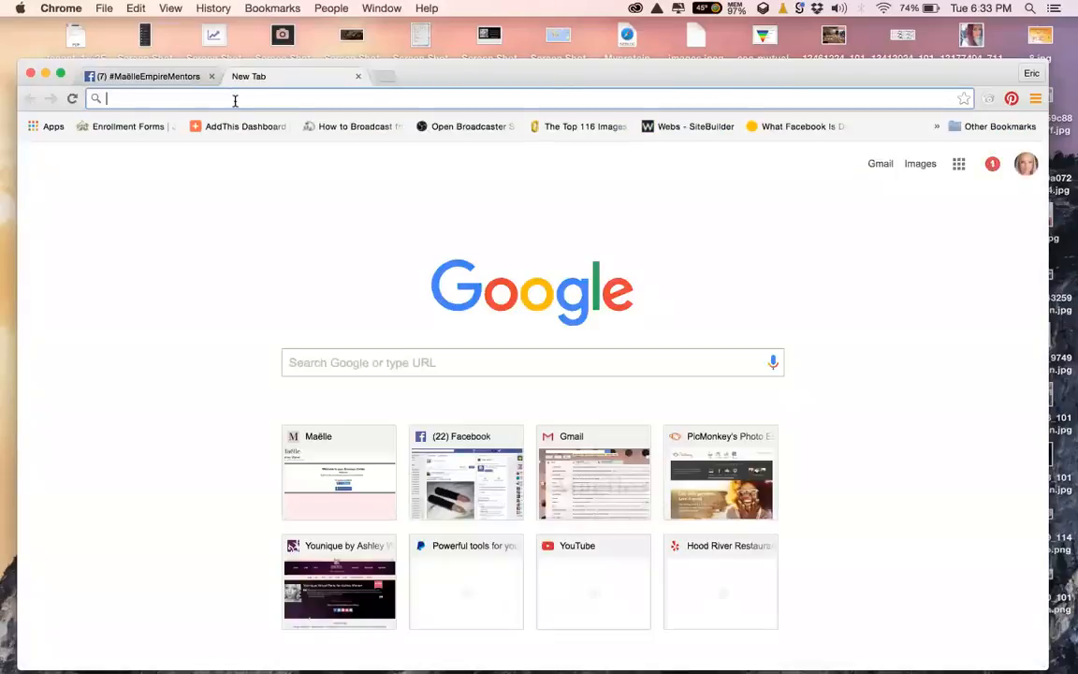
text(www.picmonkey.com)
key(Return)
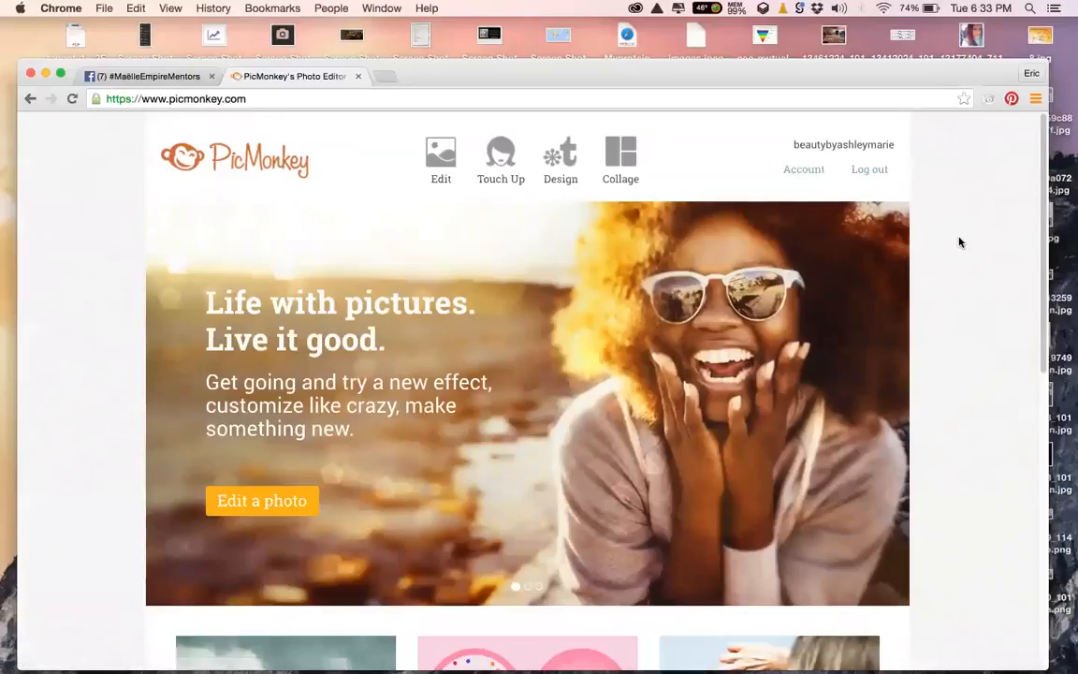
mouse_move(441, 161)
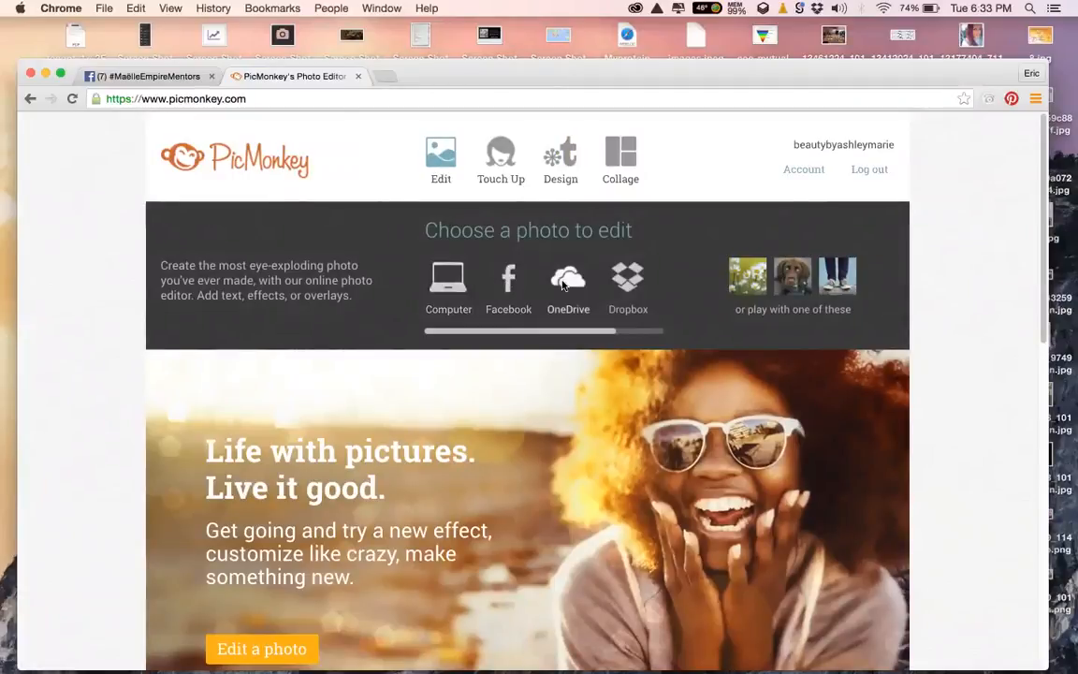
mouse_move(502, 162)
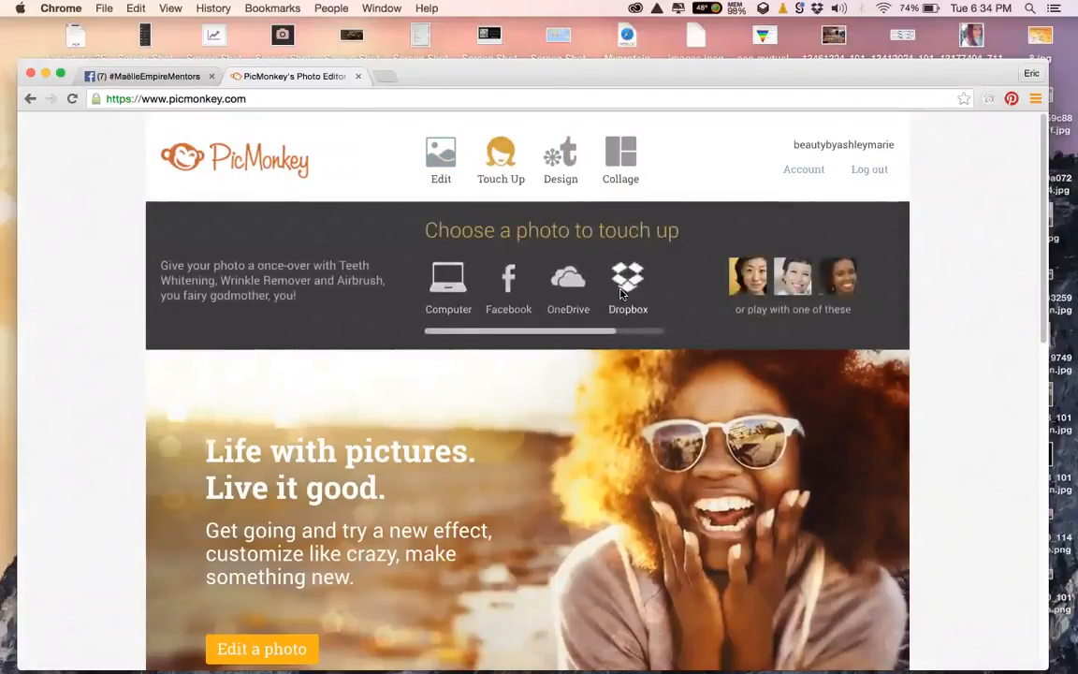
mouse_move(562, 163)
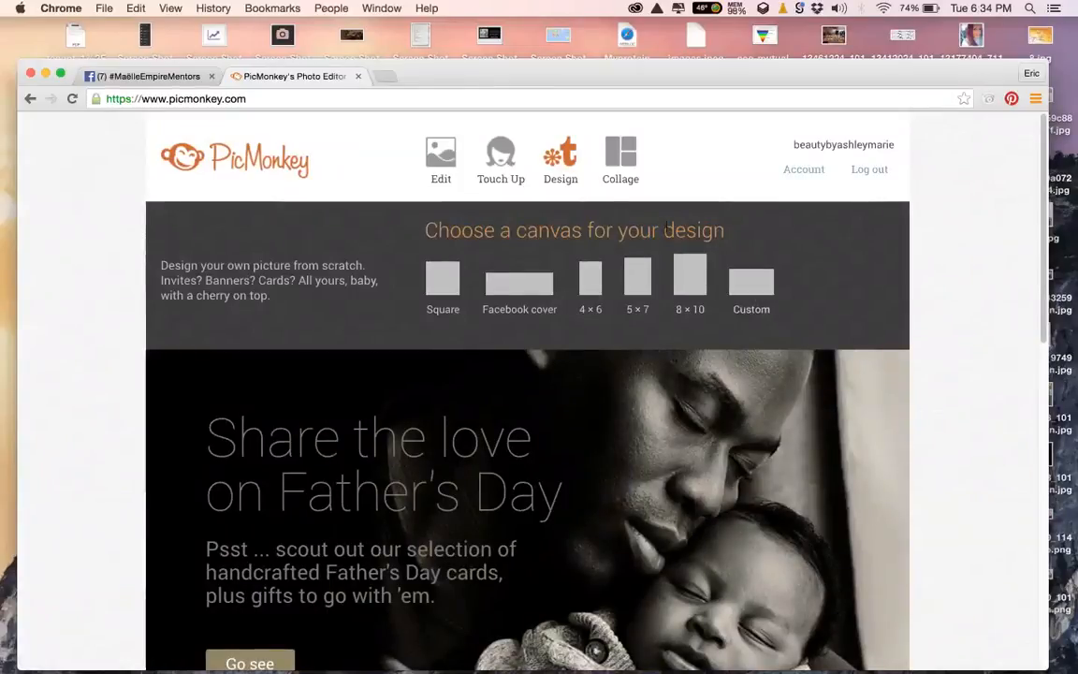
mouse_move(606, 165)
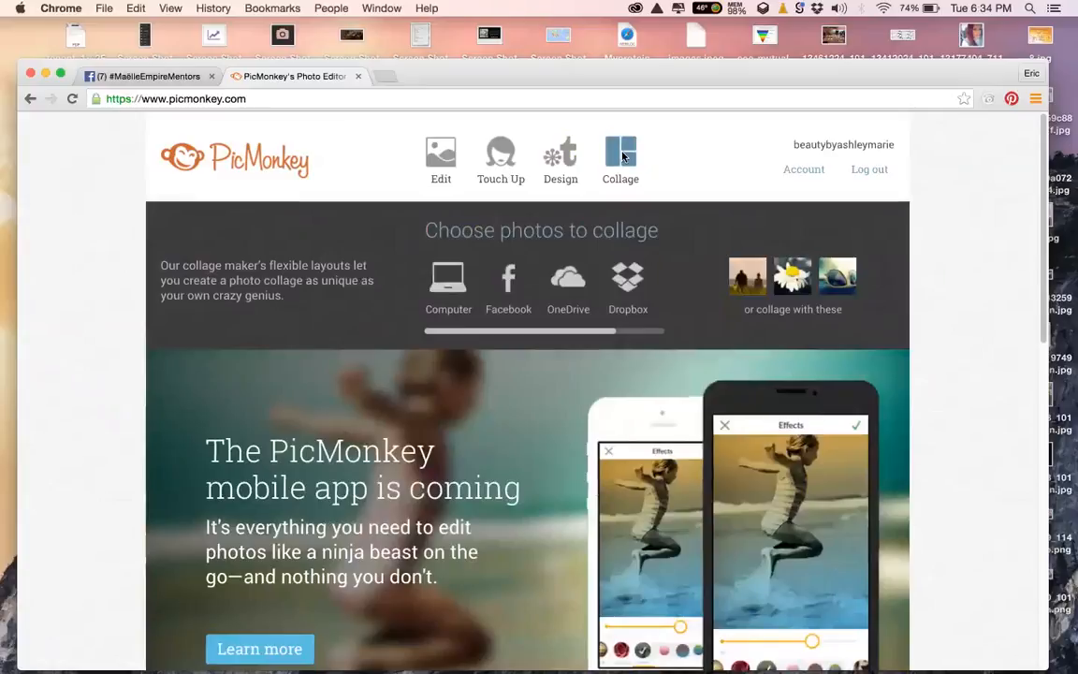
Start a collage from Computer and pick the blonde portrait and the pink dotted Maëlle image
click(623, 156)
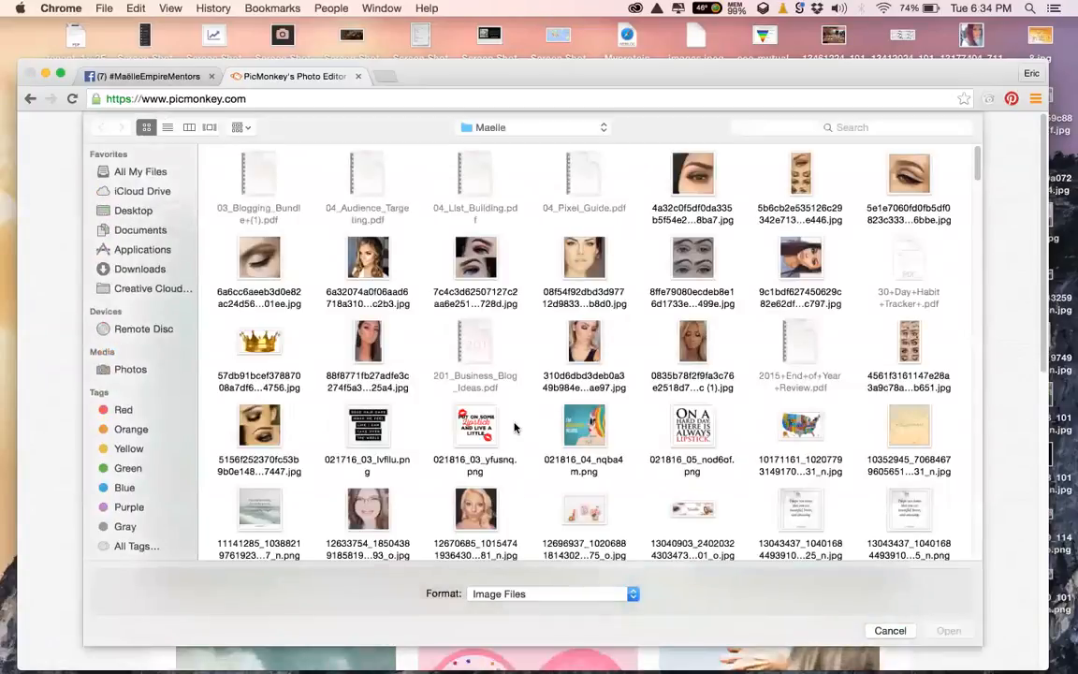
scroll(514, 427, down, 3)
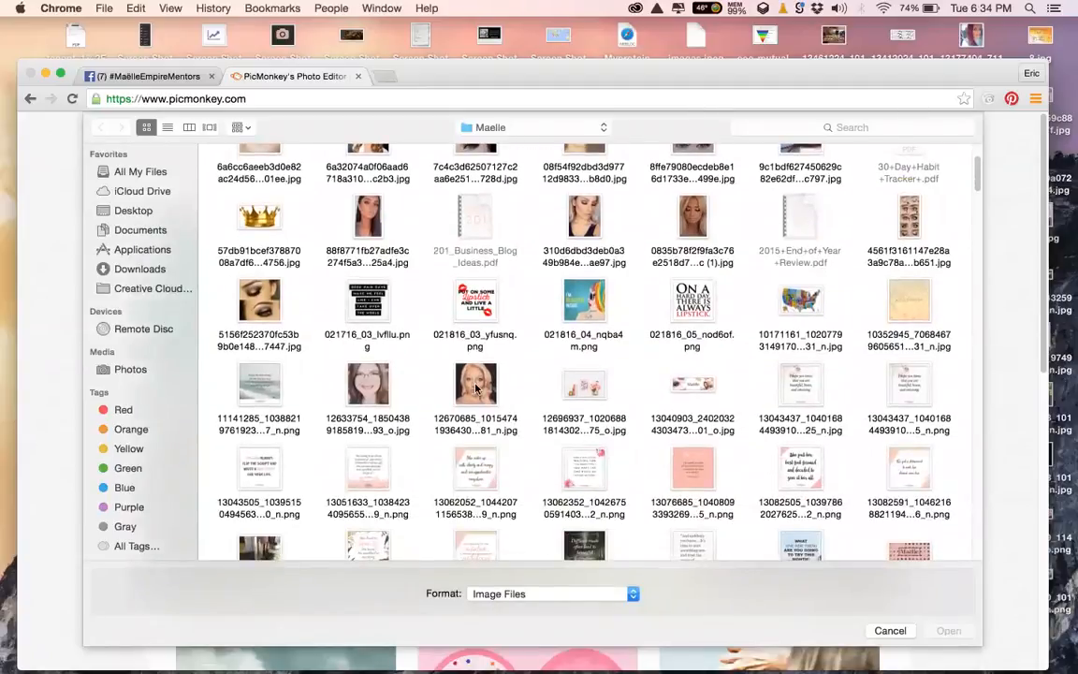
click(475, 388)
scroll(543, 354, down, 15)
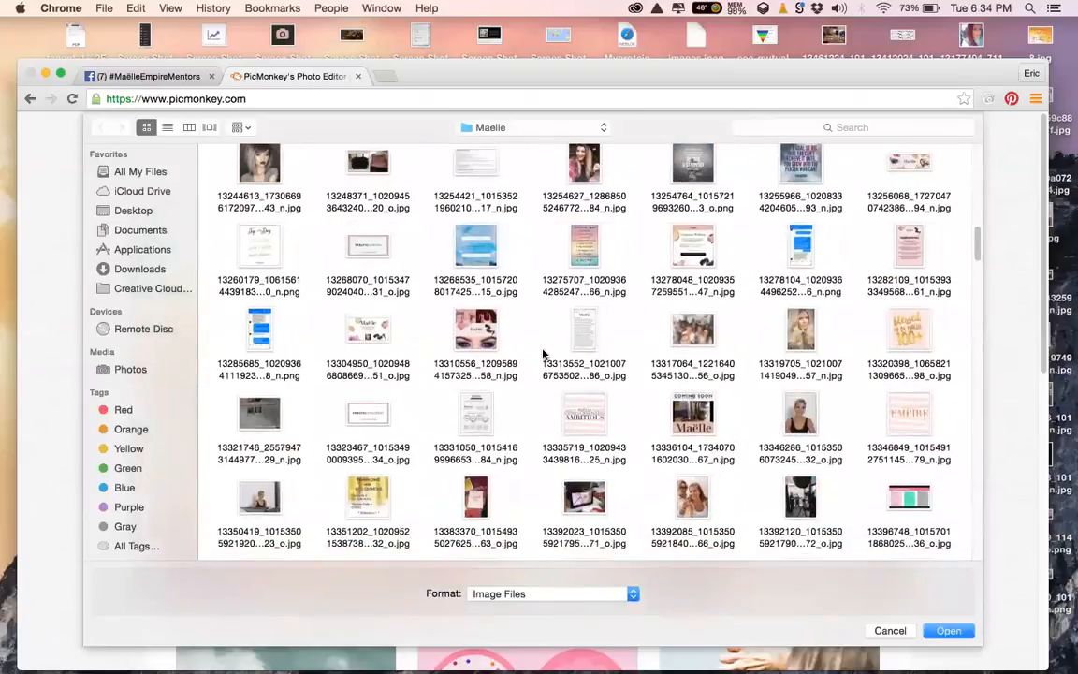
scroll(543, 354, down, 15)
scroll(543, 354, down, 15)
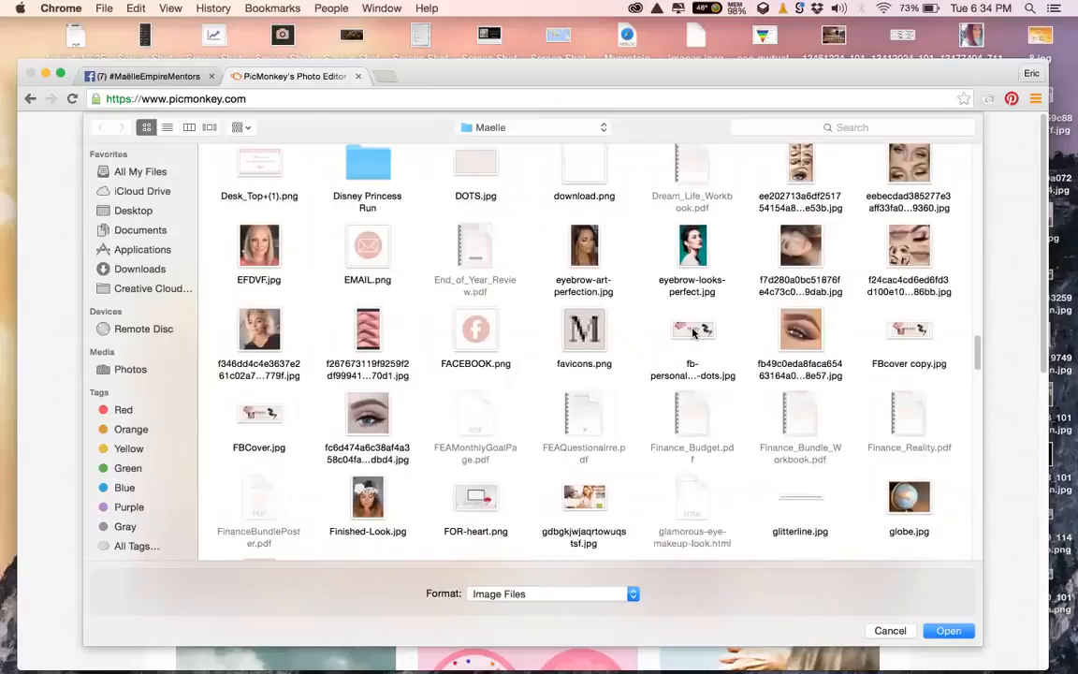
click(692, 332)
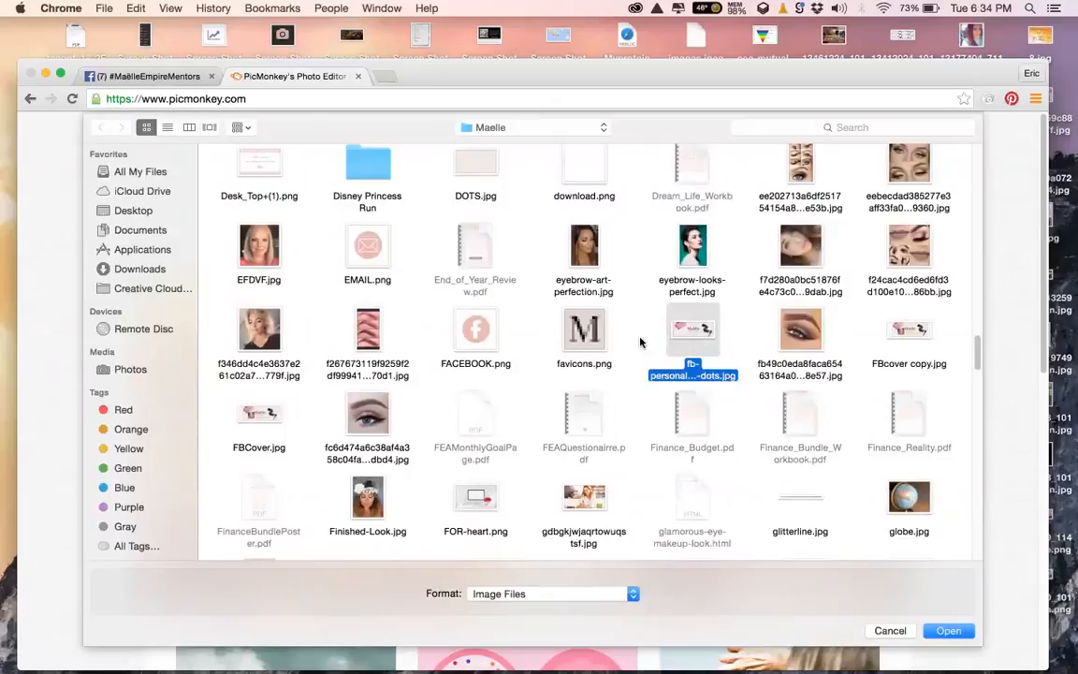
Add maelle-square-m.png and maelleempire2.jpg to the selection and load all four into the collage
scroll(641, 343, down, 20)
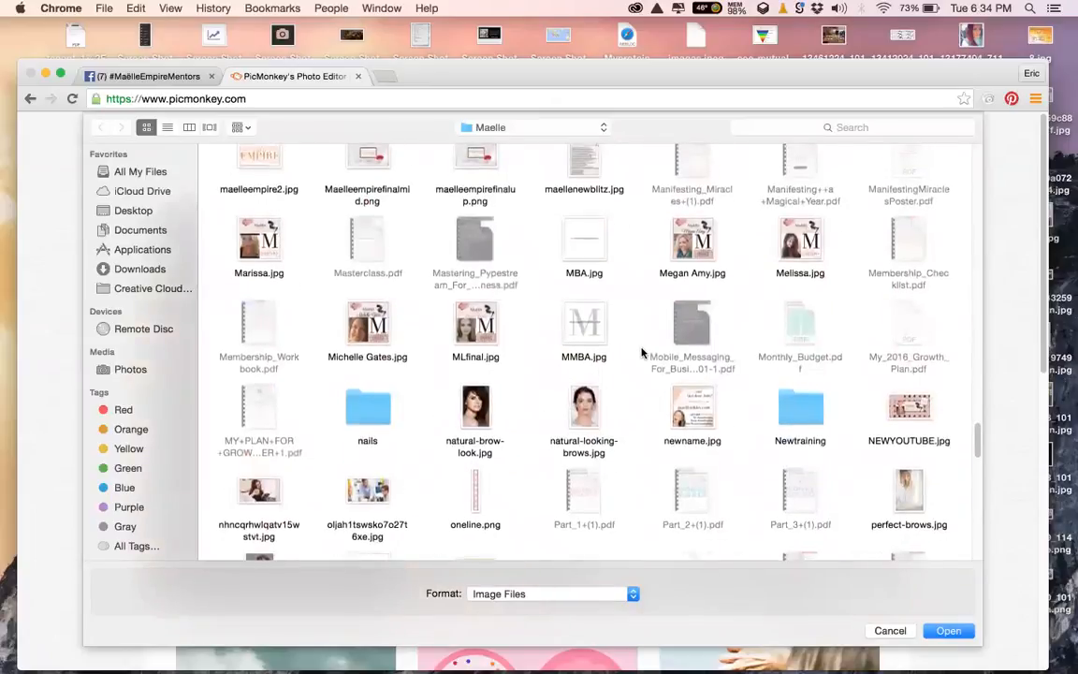
scroll(641, 352, up, 3)
click(372, 251)
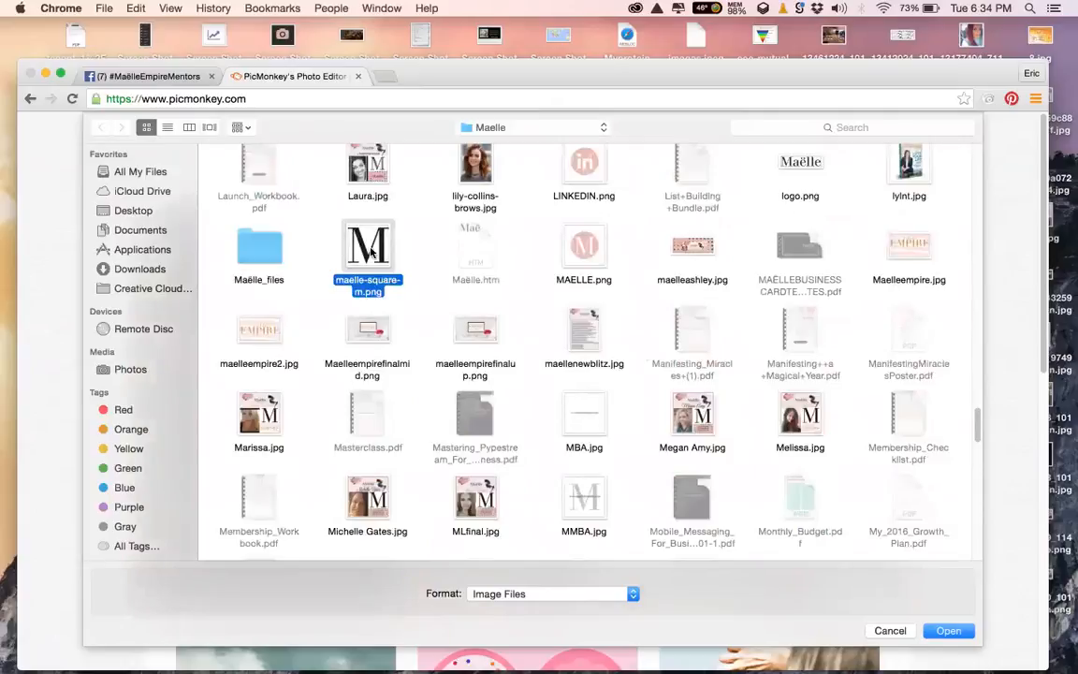
scroll(496, 286, down, 5)
scroll(496, 285, up, 3)
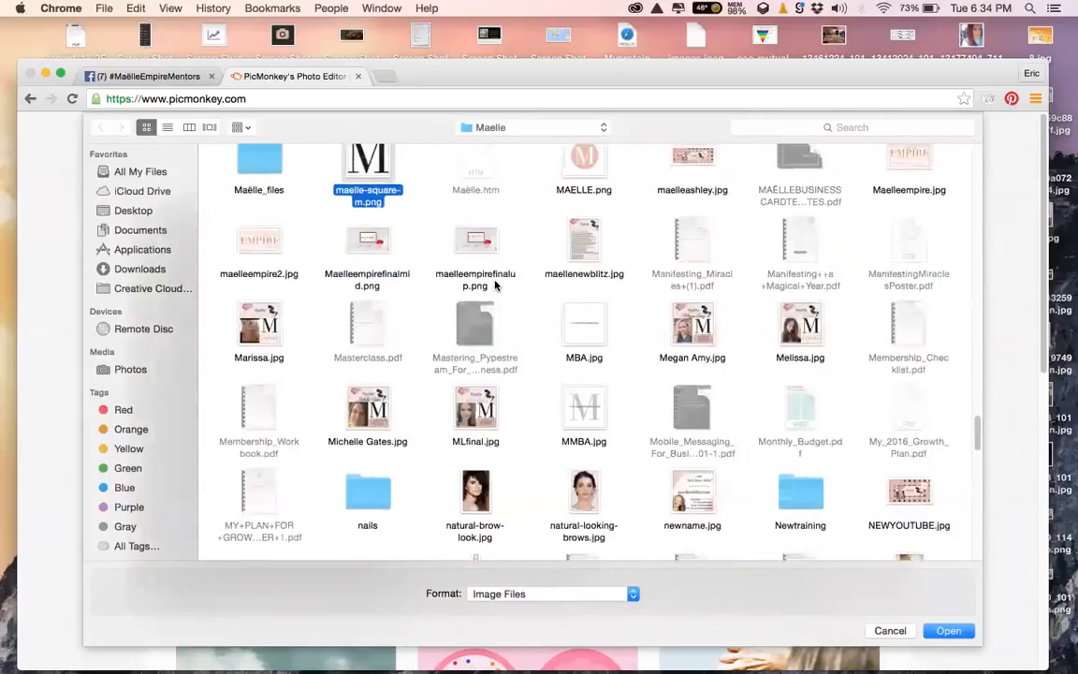
scroll(497, 285, up, 1)
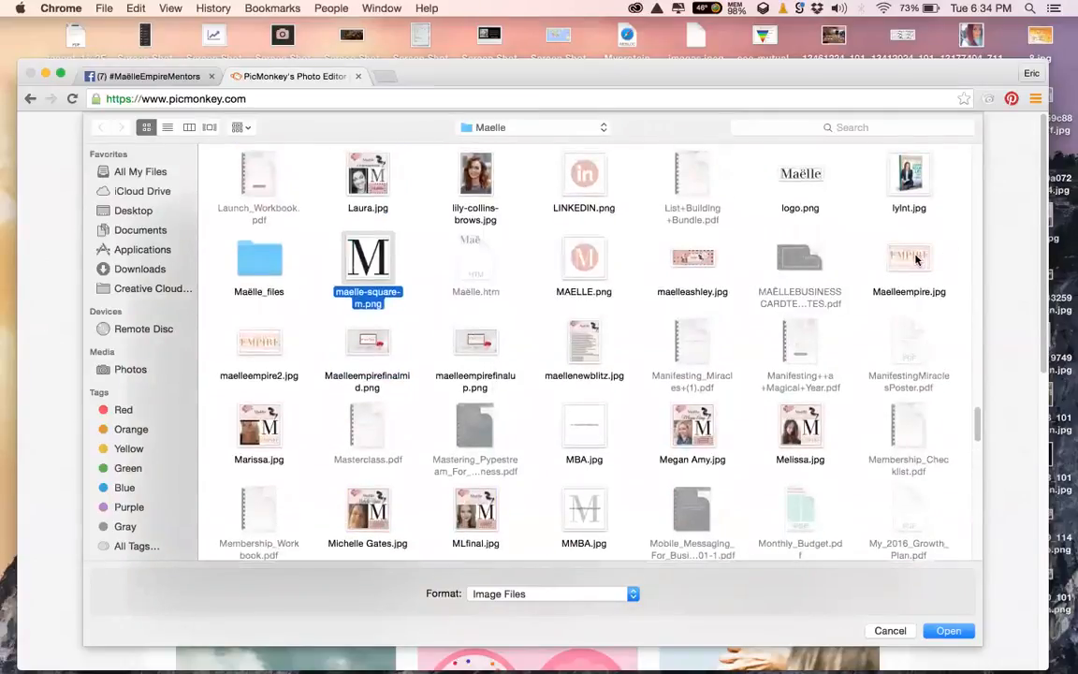
super+click(261, 345)
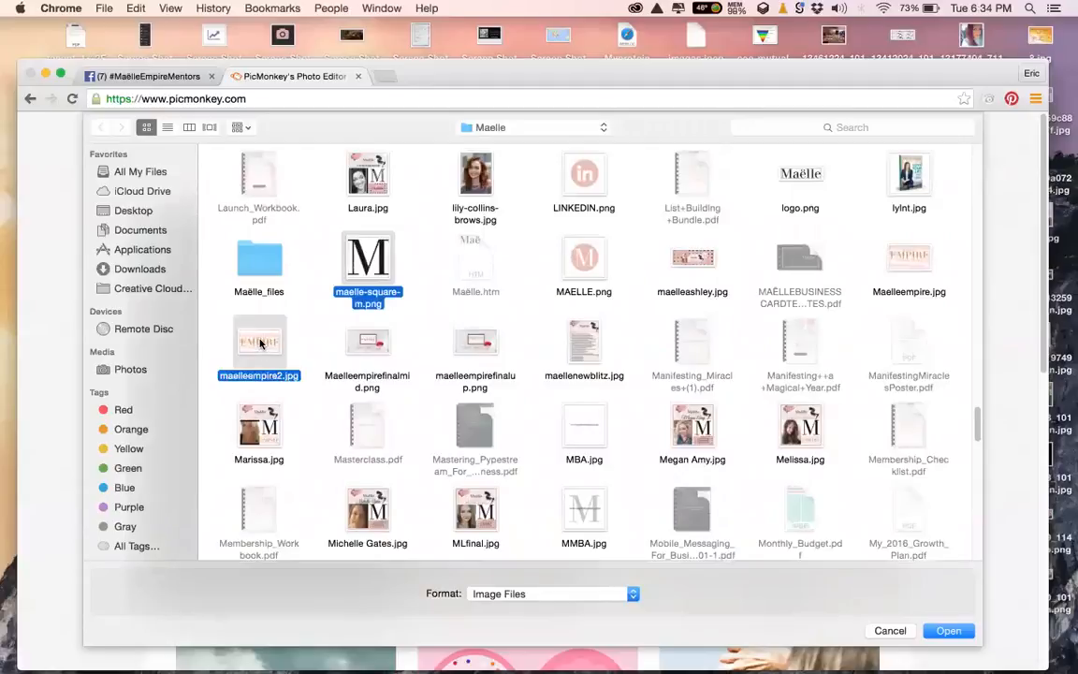
key(Return)
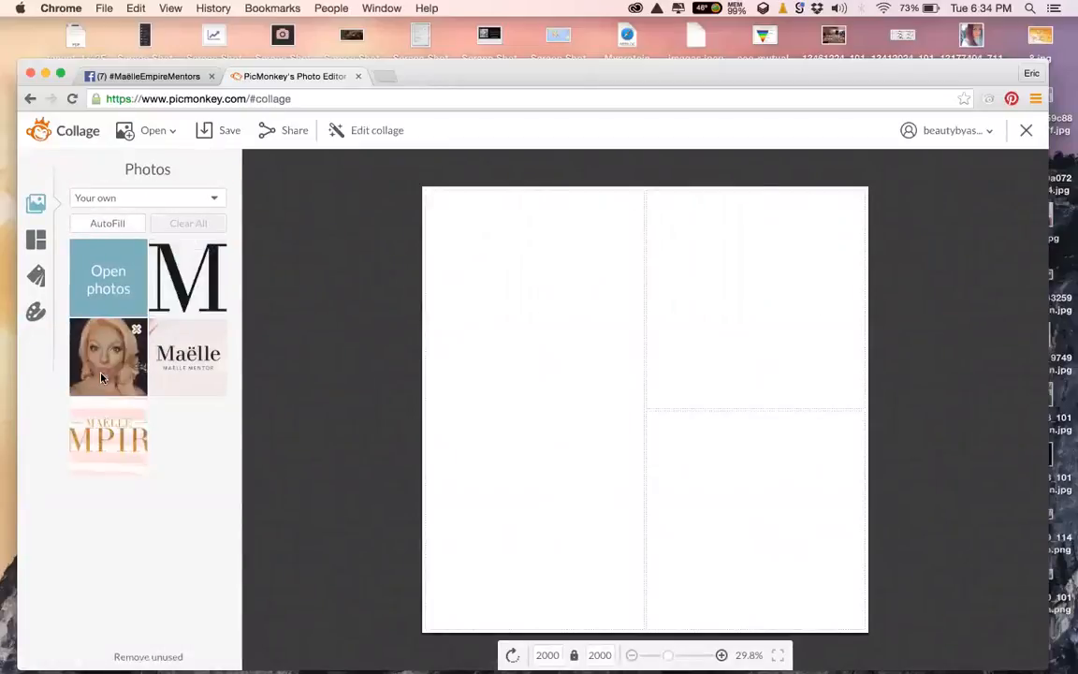
click(39, 246)
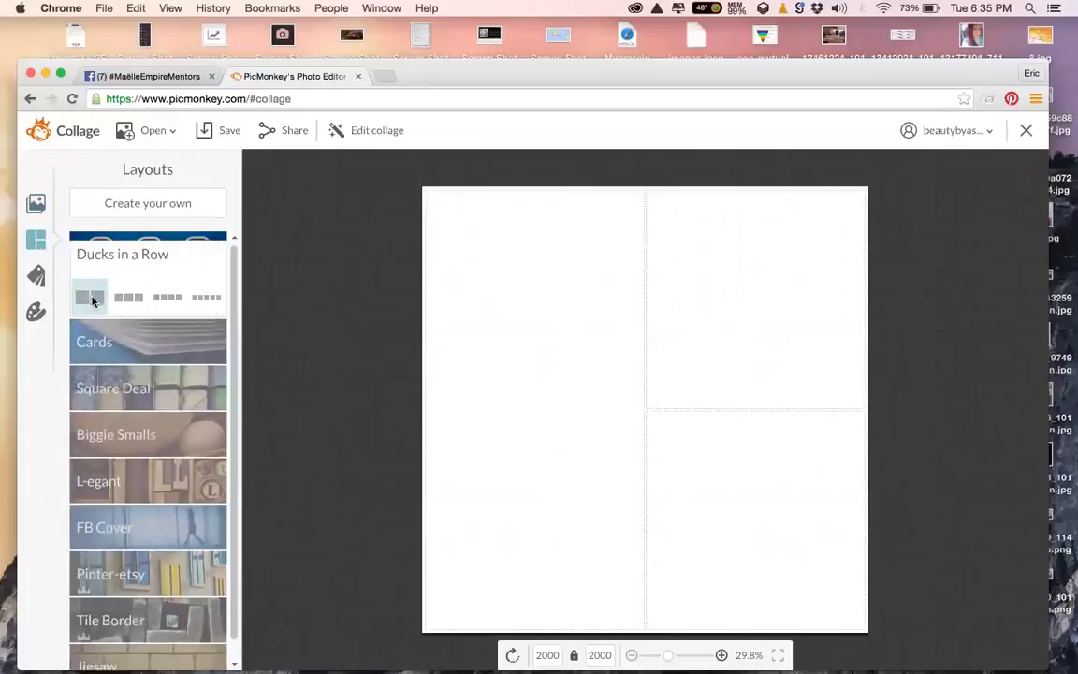
click(131, 299)
click(169, 299)
click(199, 304)
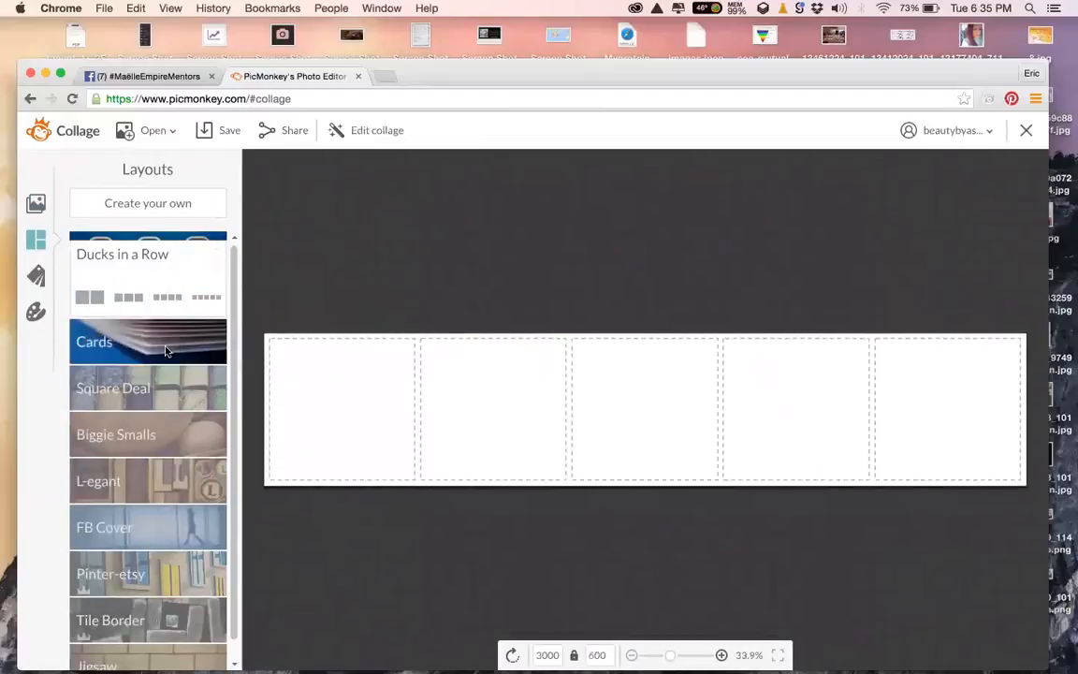
click(154, 342)
click(159, 374)
click(207, 375)
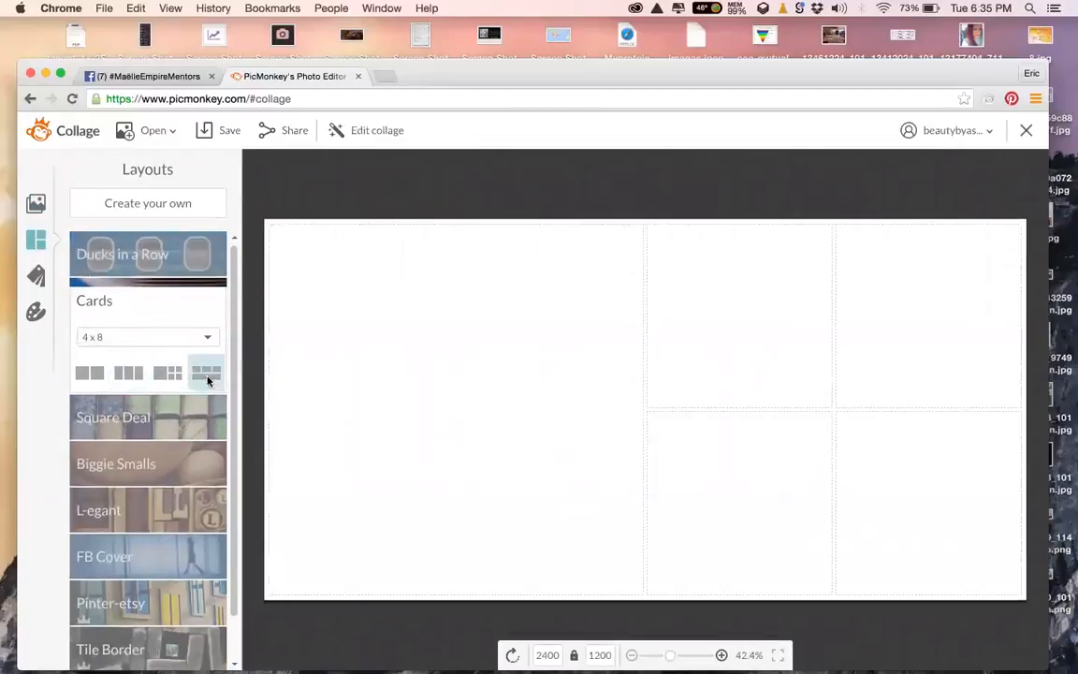
click(206, 418)
click(131, 396)
click(169, 391)
click(207, 391)
click(178, 428)
click(129, 435)
click(168, 435)
click(206, 435)
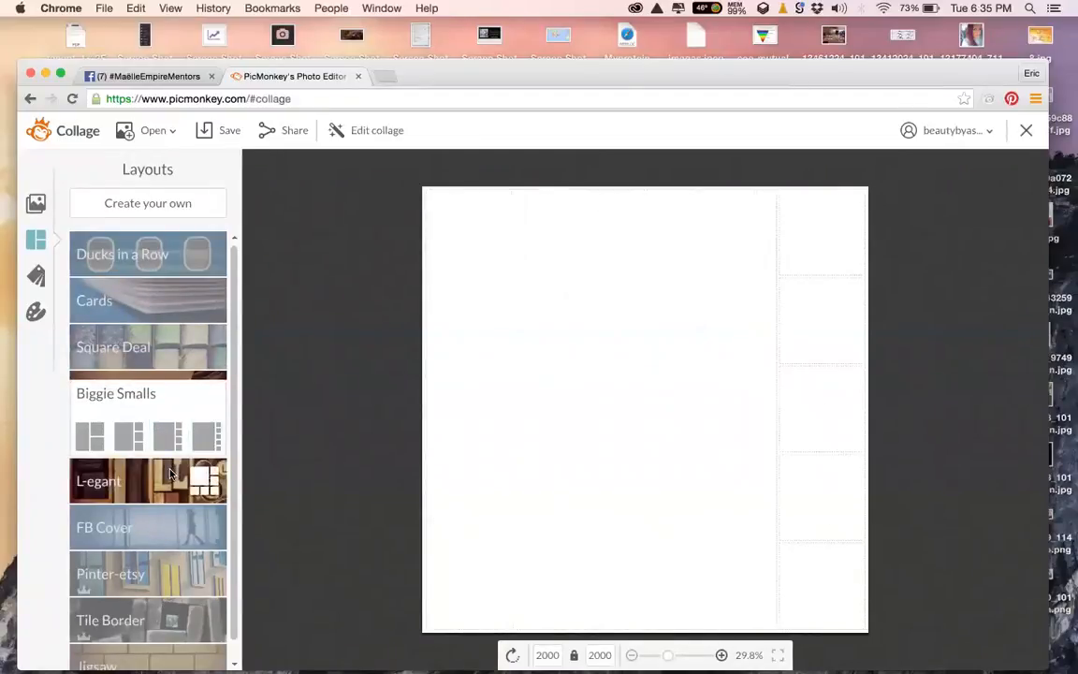
click(103, 481)
click(90, 481)
click(129, 483)
click(168, 483)
click(206, 483)
click(150, 530)
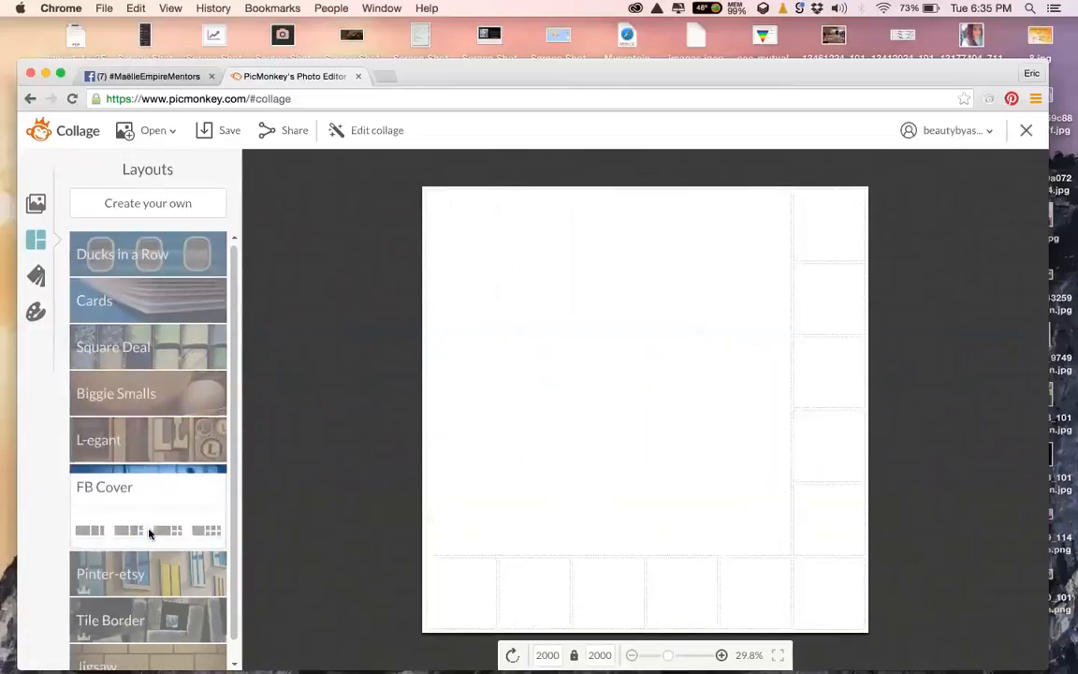
click(90, 530)
click(119, 572)
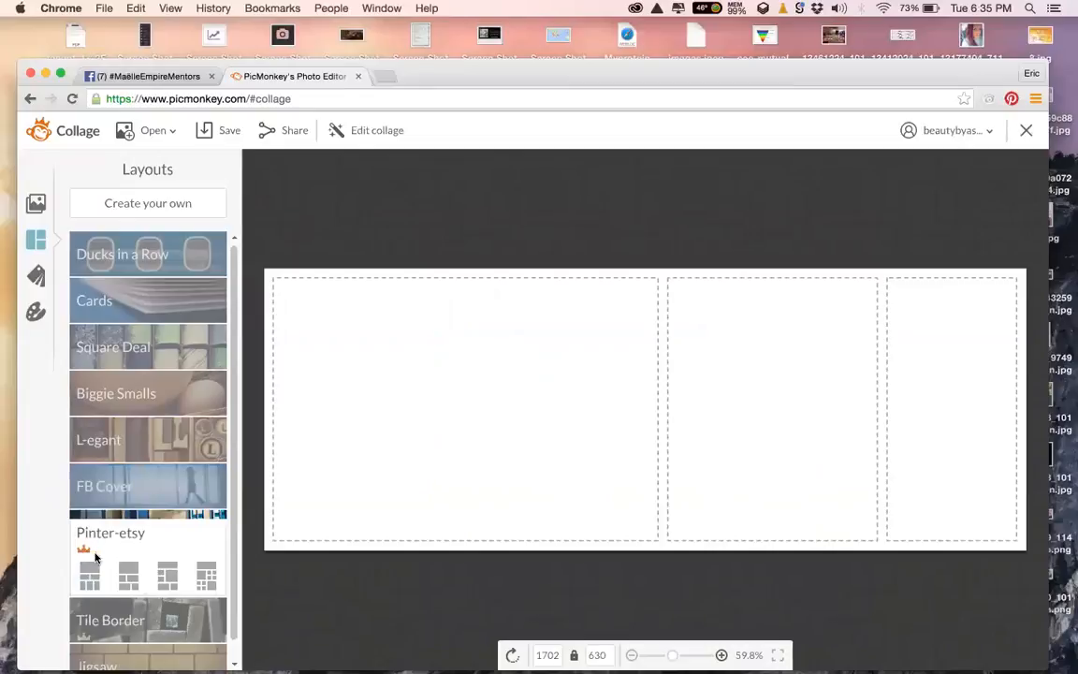
click(90, 573)
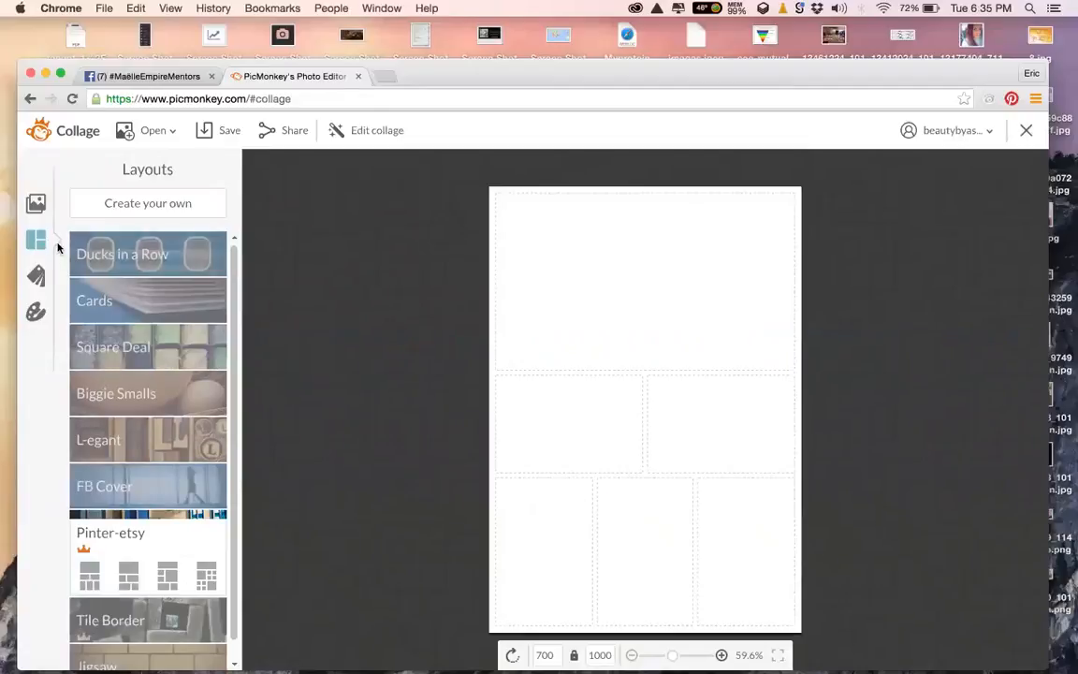
click(92, 269)
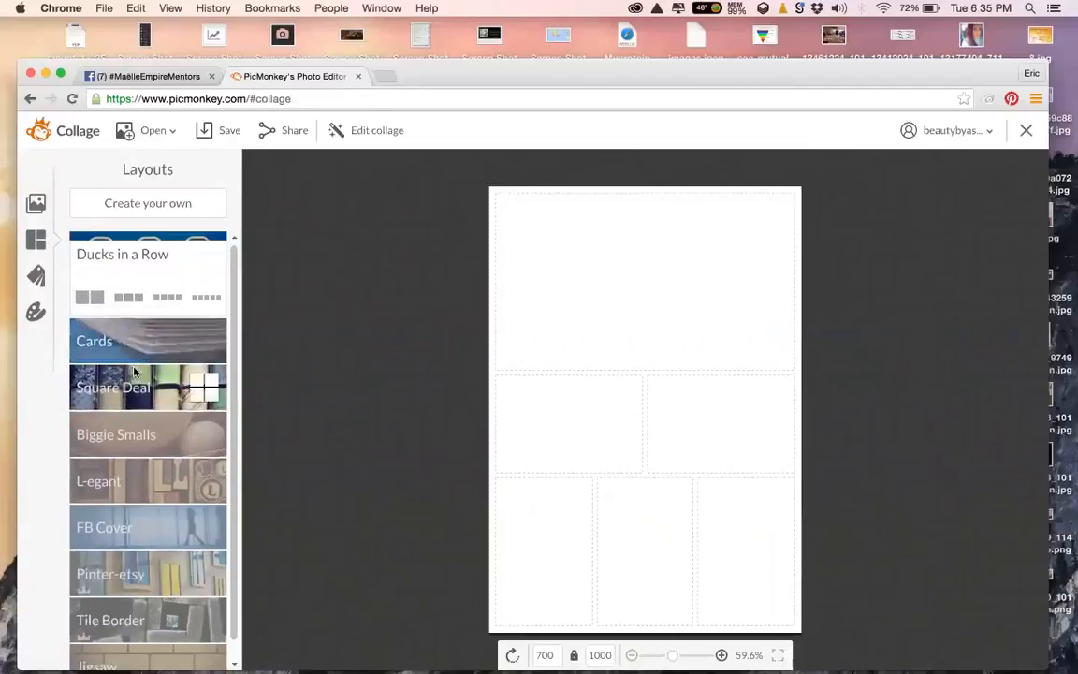
click(134, 372)
click(134, 316)
click(166, 400)
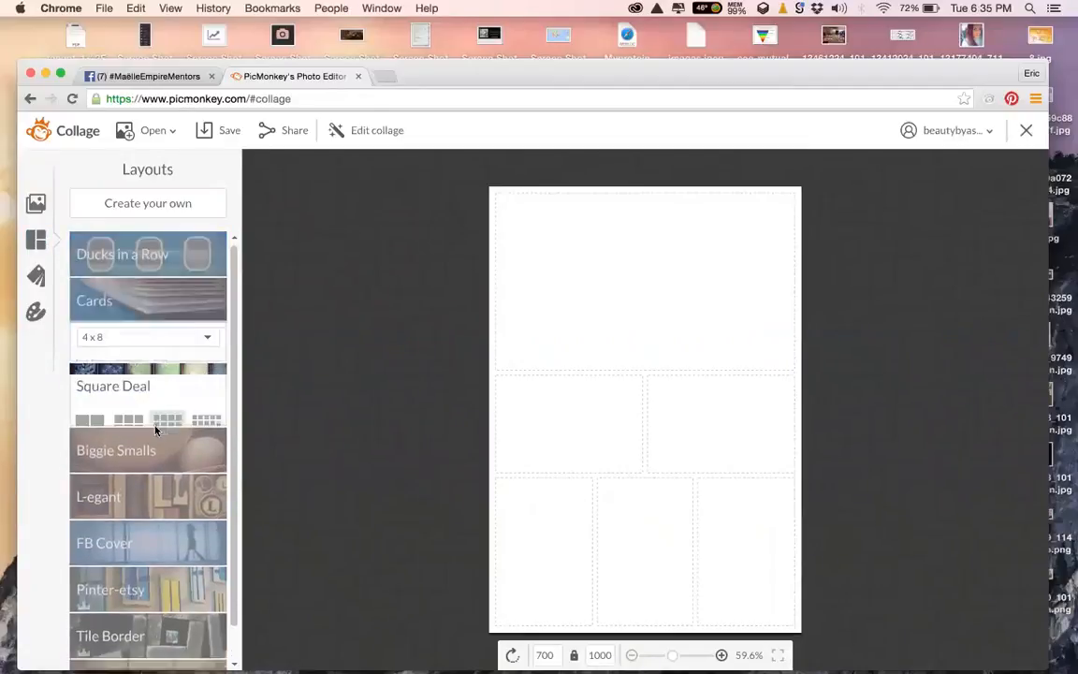
click(139, 430)
click(94, 439)
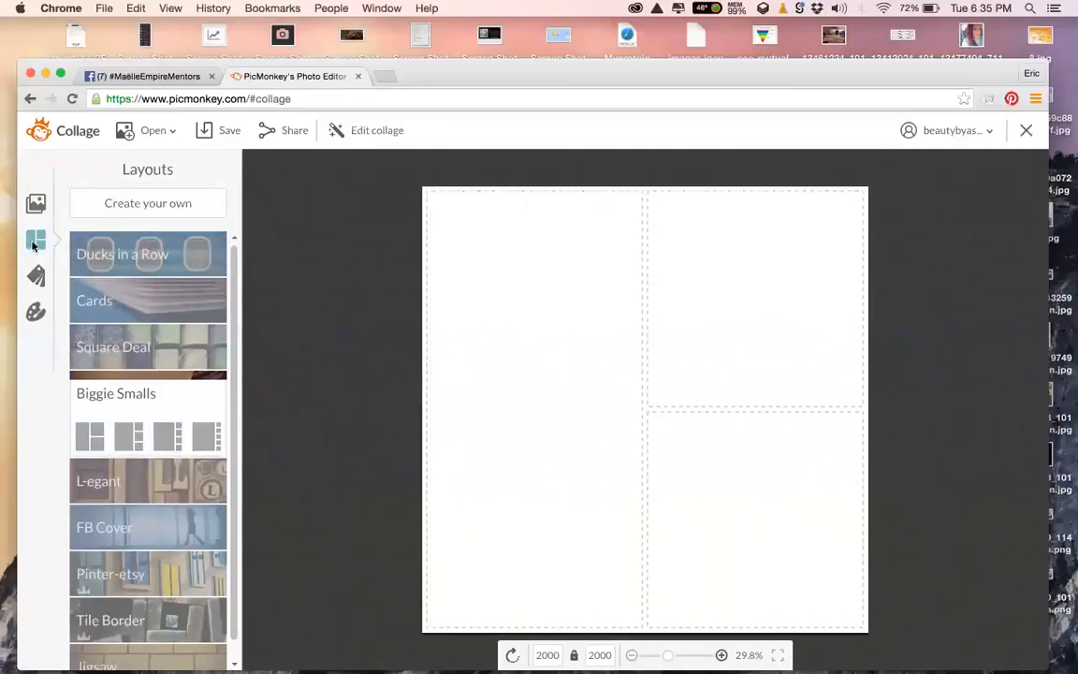
click(35, 204)
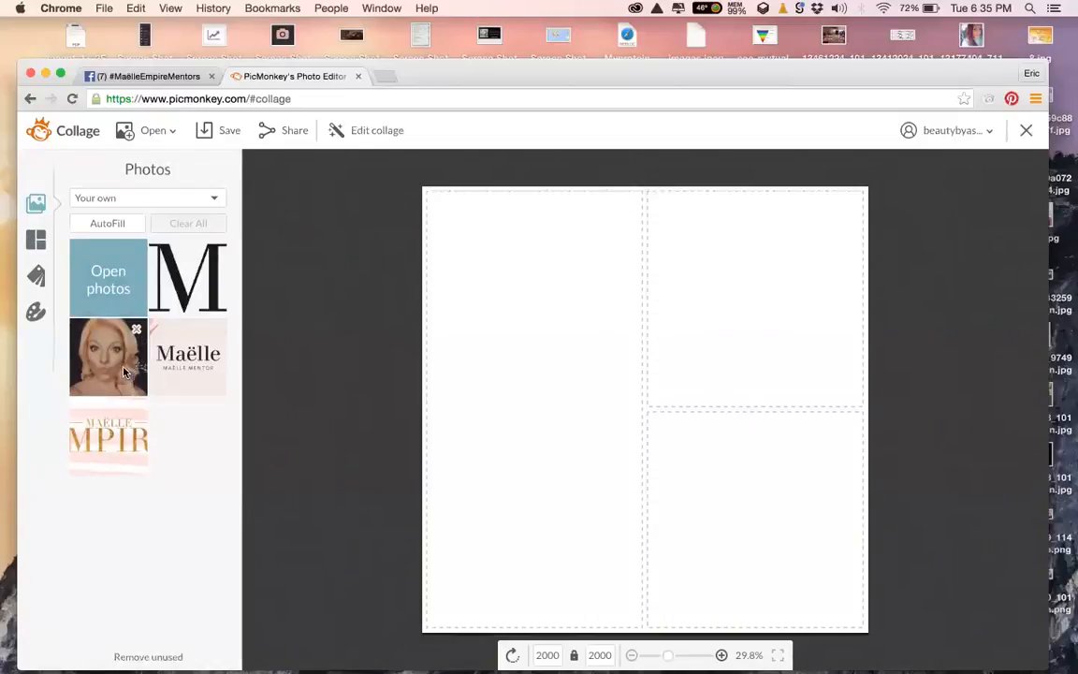
Place the blonde portrait in the large left cell and the Maëlle banner as a full-width top cell
drag(119, 368, 539, 458)
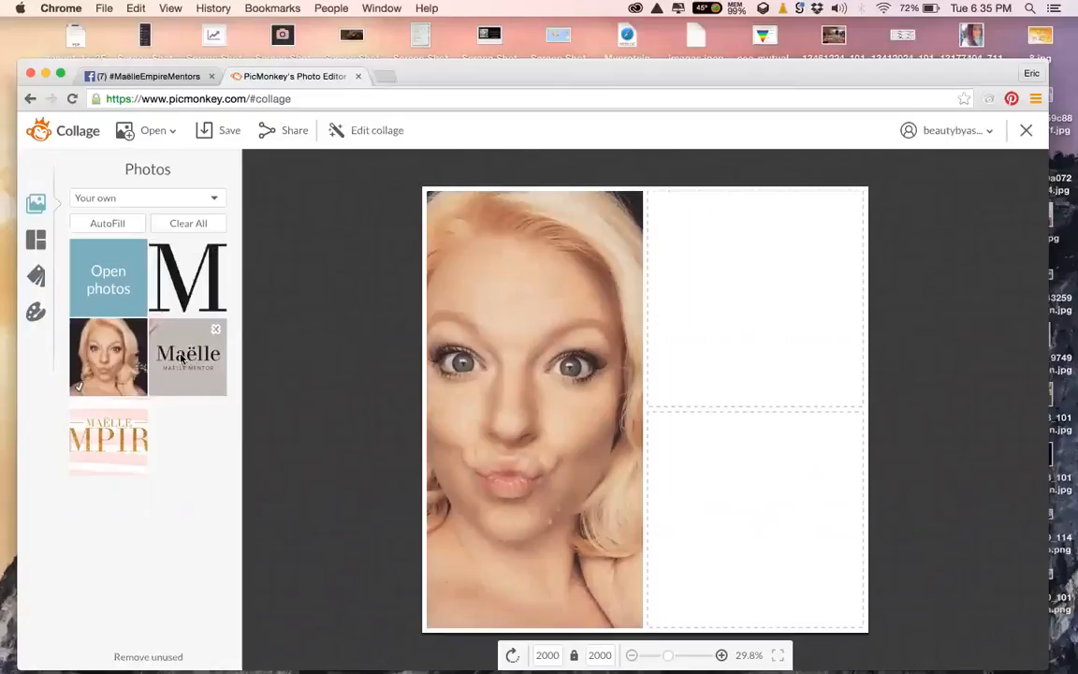
drag(263, 346, 641, 259)
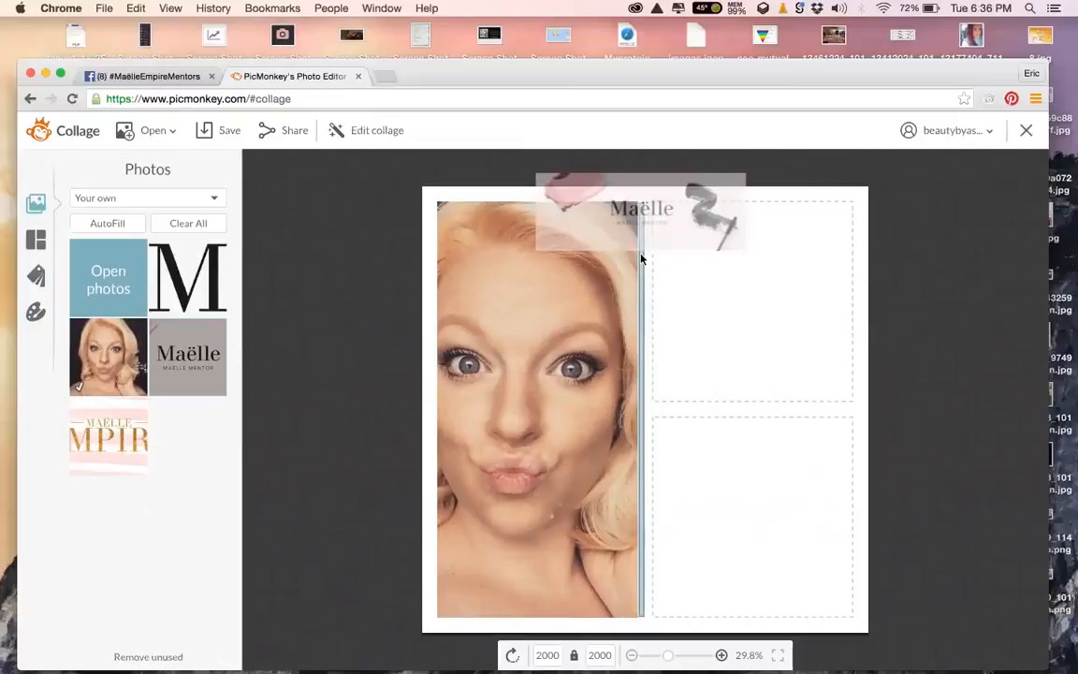
drag(641, 259, 745, 421)
mouse_move(840, 403)
mouse_down()
mouse_move(866, 401)
mouse_move(859, 367)
mouse_move(654, 232)
mouse_move(641, 195)
mouse_move(645, 205)
mouse_move(620, 202)
mouse_move(678, 200)
mouse_move(638, 190)
mouse_move(646, 196)
mouse_up()
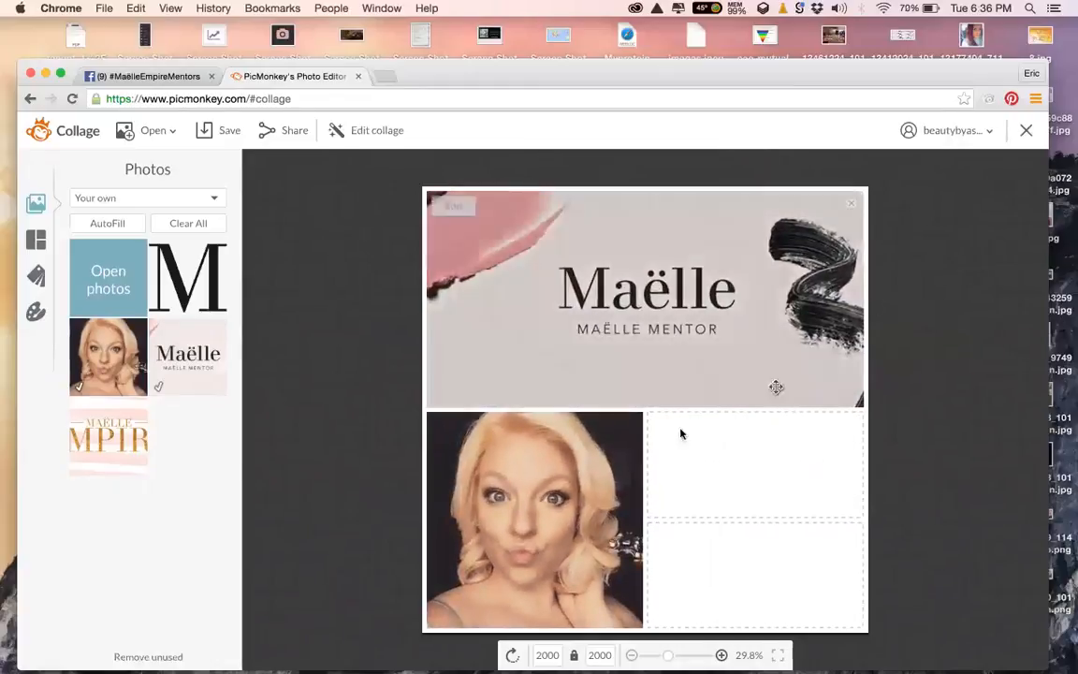
Fill the remaining cells with the M and EMPIRE graphics, shorten the banner row and enlarge the M cell
drag(178, 287, 749, 503)
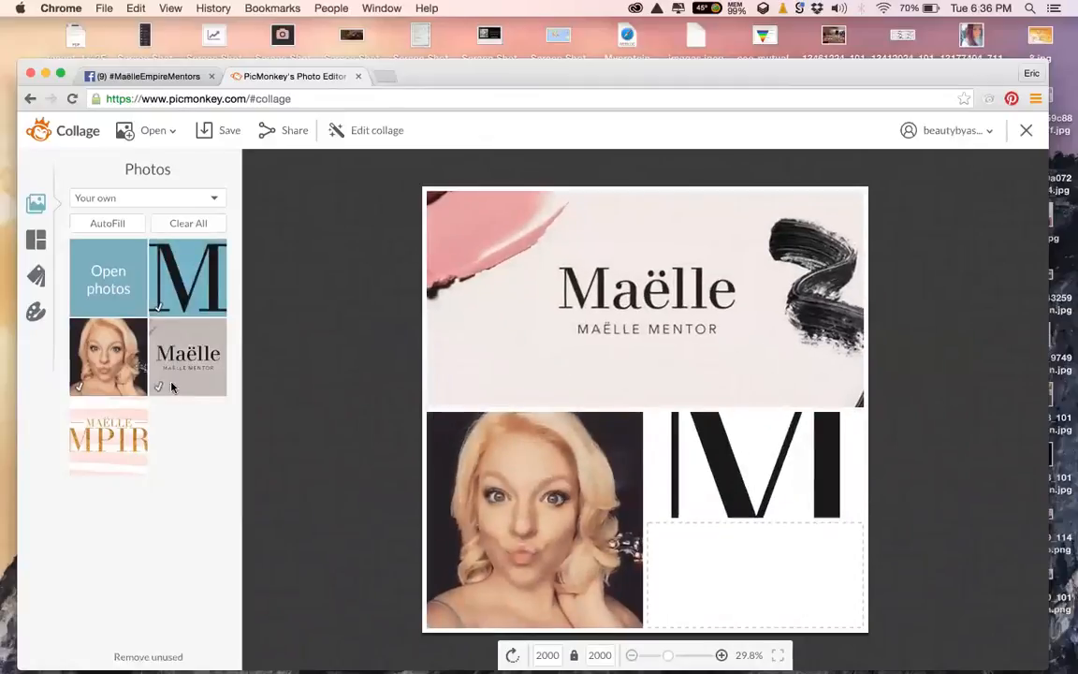
drag(108, 436, 677, 534)
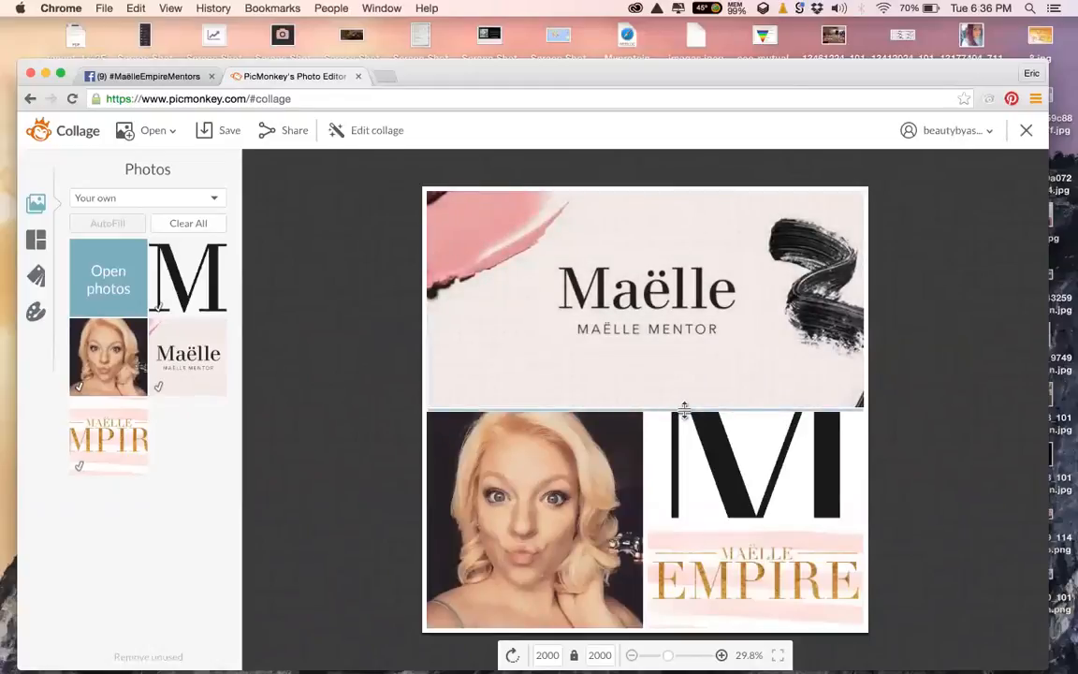
drag(684, 408, 705, 354)
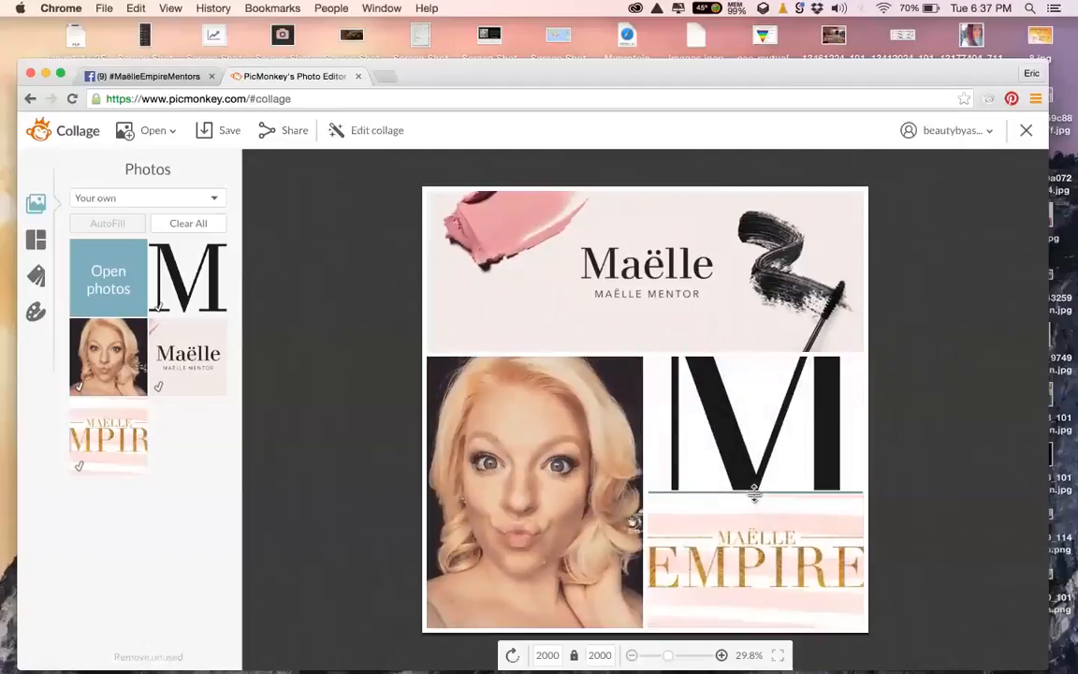
drag(754, 502, 764, 525)
Lower the M graphic's size until the whole letter fits its cell, then shift the portrait within its cell
mouse_move(749, 421)
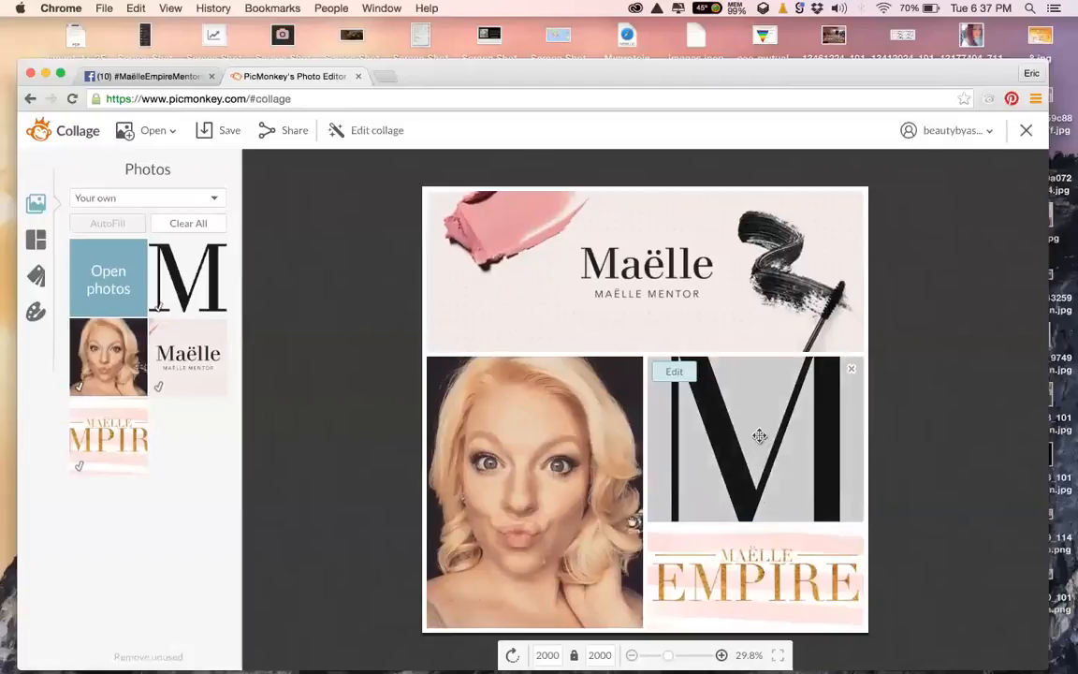
click(674, 371)
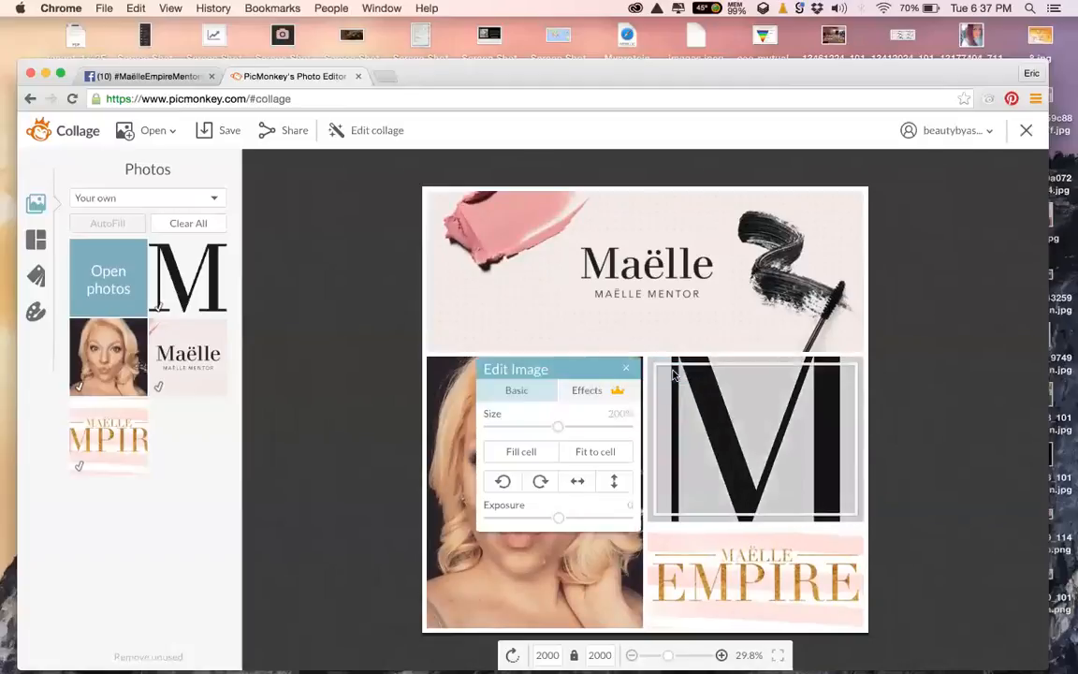
drag(558, 427, 496, 445)
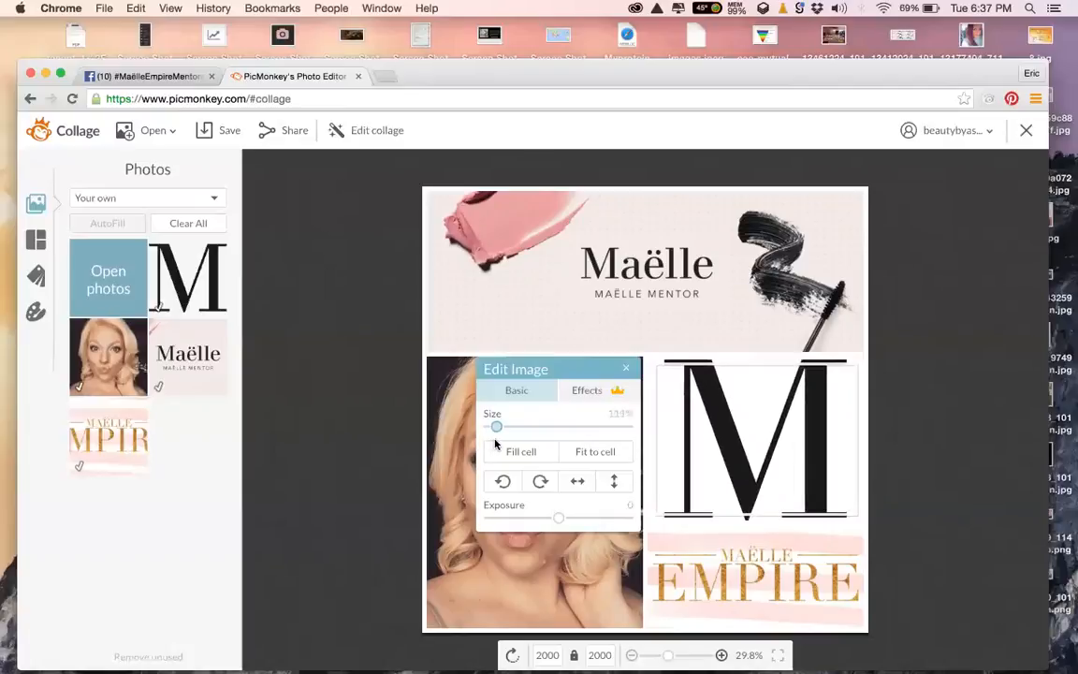
click(931, 435)
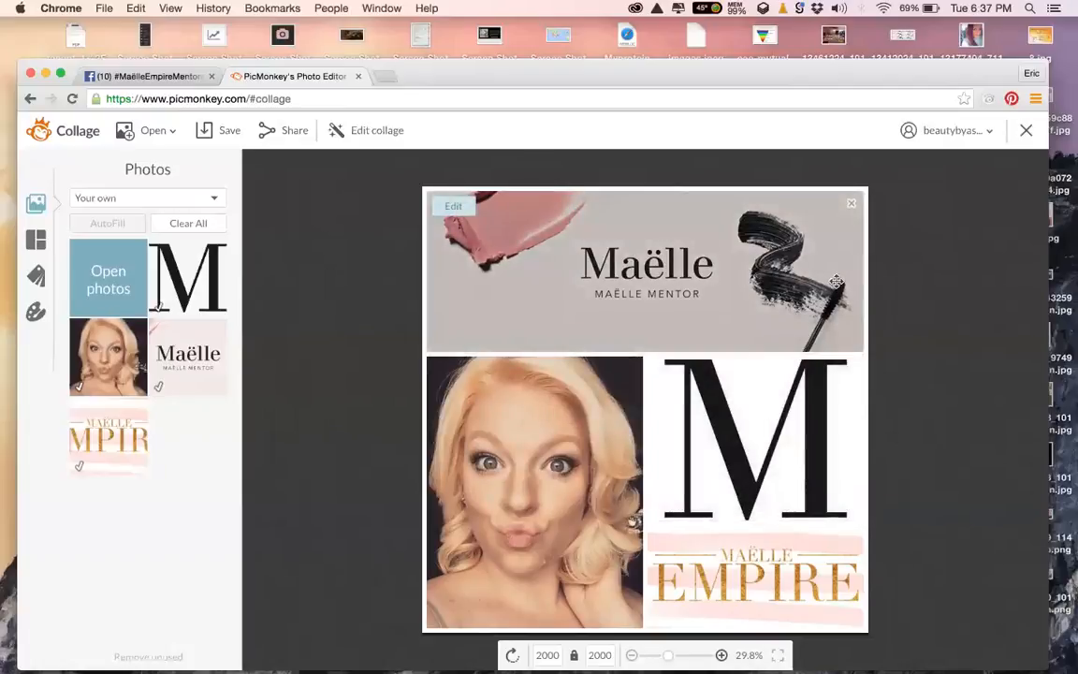
click(570, 393)
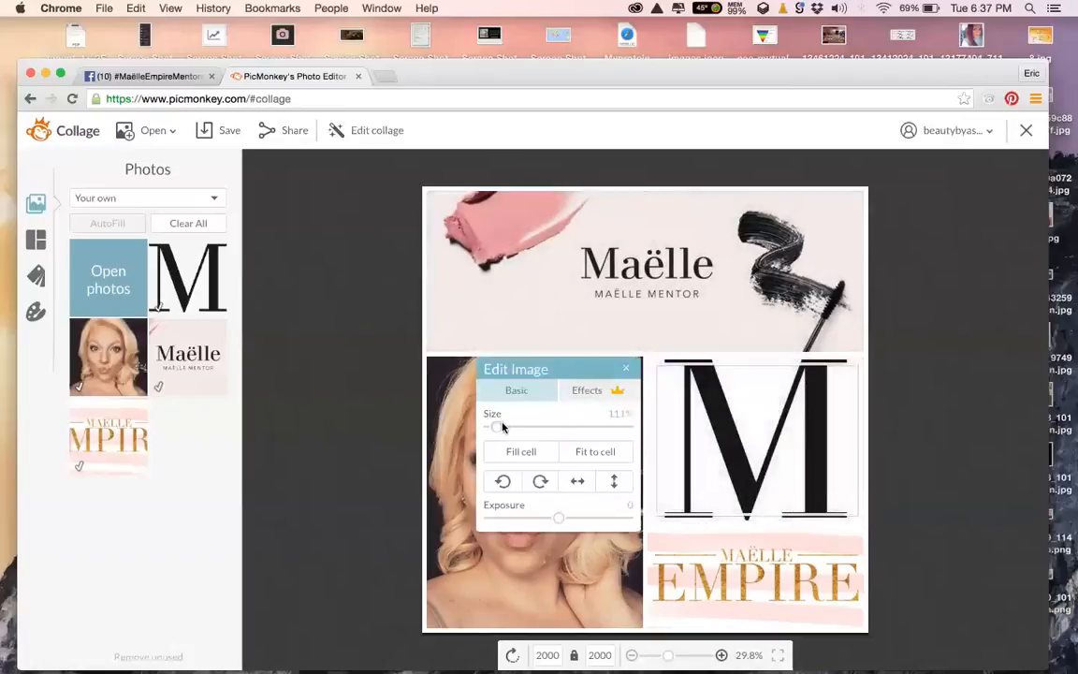
drag(499, 429, 372, 429)
click(373, 429)
drag(520, 472, 671, 467)
Nudge the portrait slightly left, then send the collage to the Editor via Edit collage and Open in Editor
drag(552, 469, 487, 468)
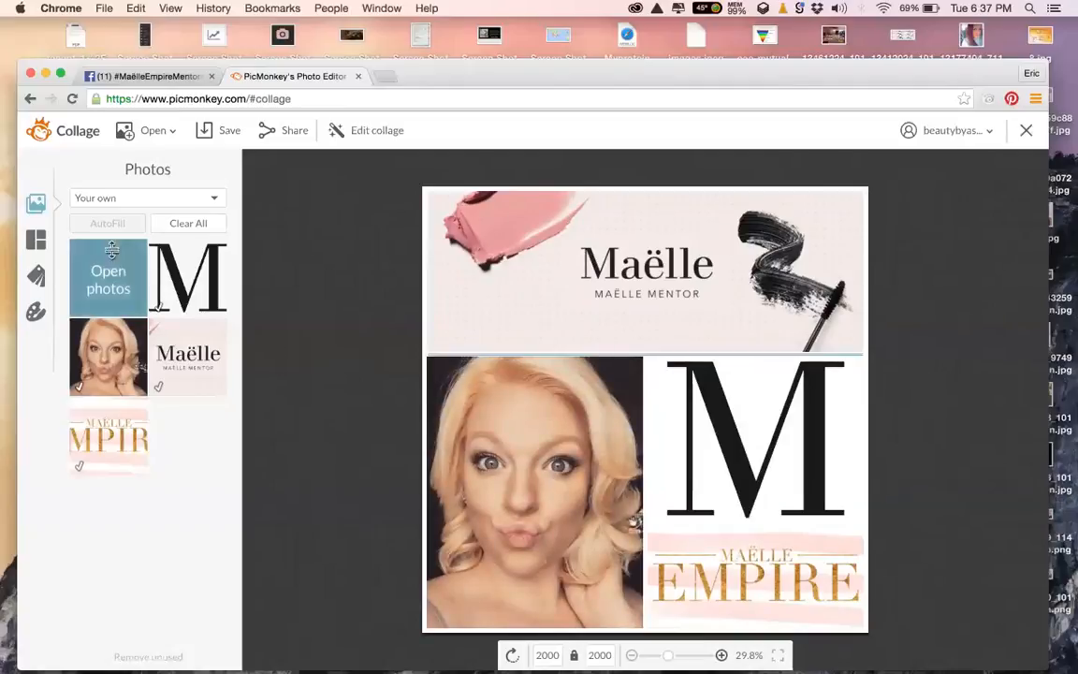
click(359, 129)
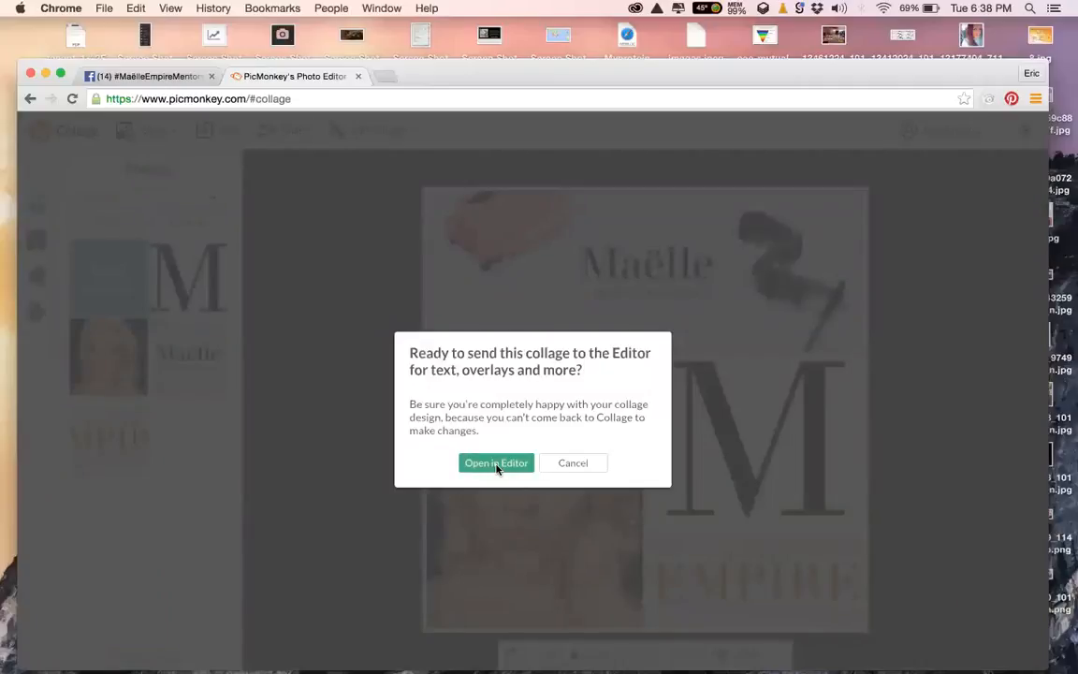
click(496, 464)
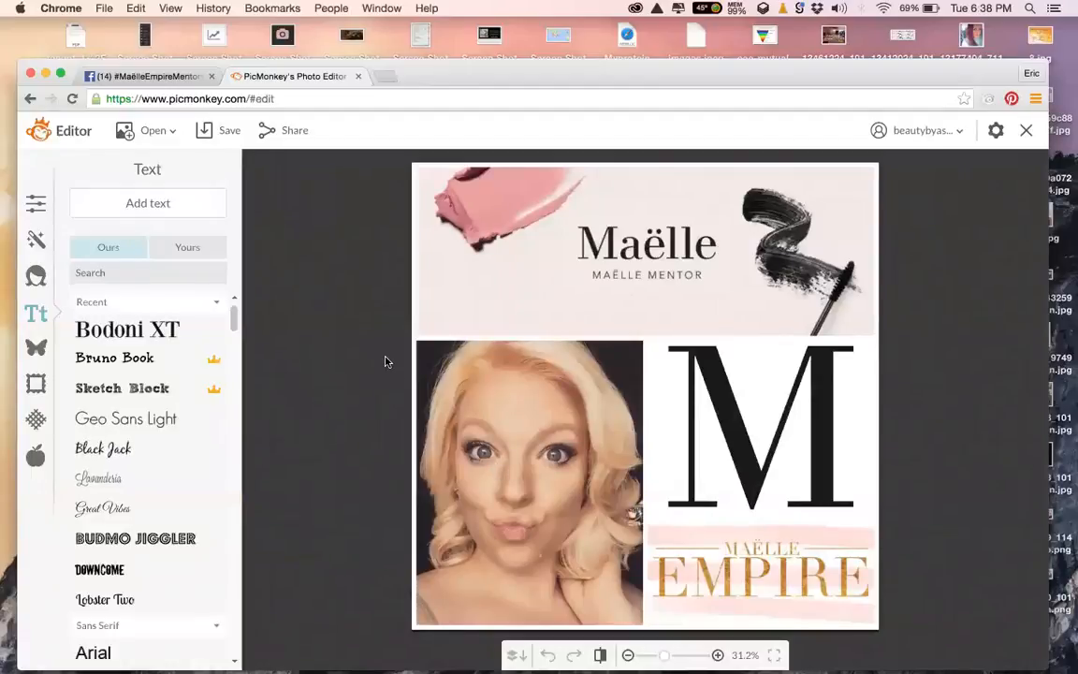
Browse the Basic Edits, Effects, Touch Up and Text panels, finishing on the Overlays collection
click(35, 205)
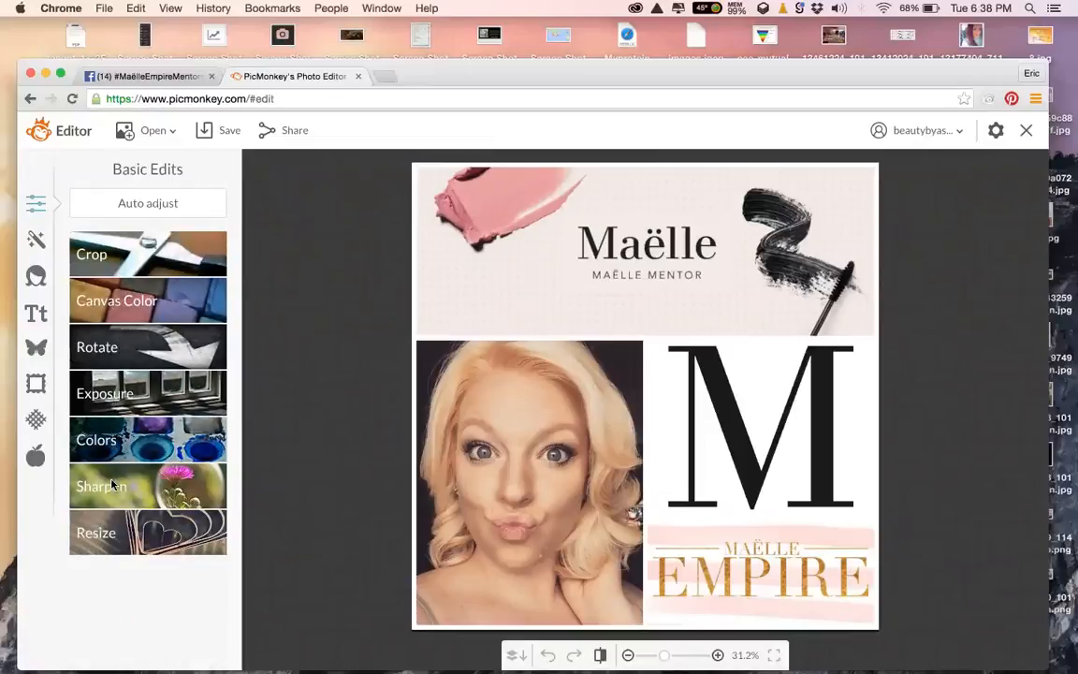
click(34, 241)
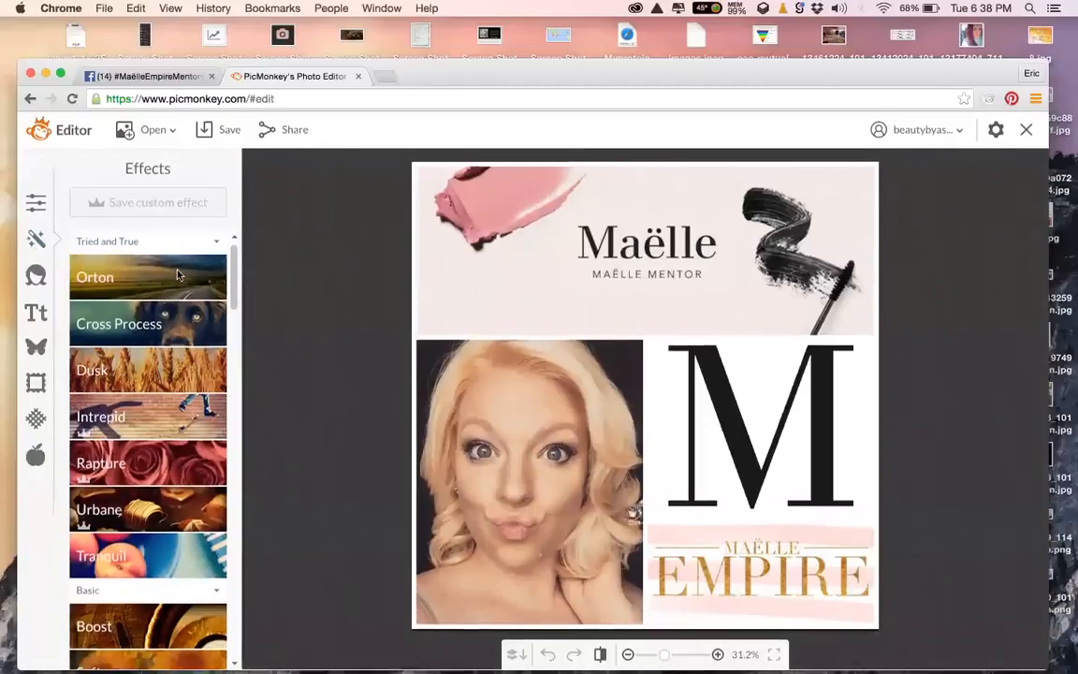
drag(237, 249, 251, 582)
scroll(251, 582, down, 3)
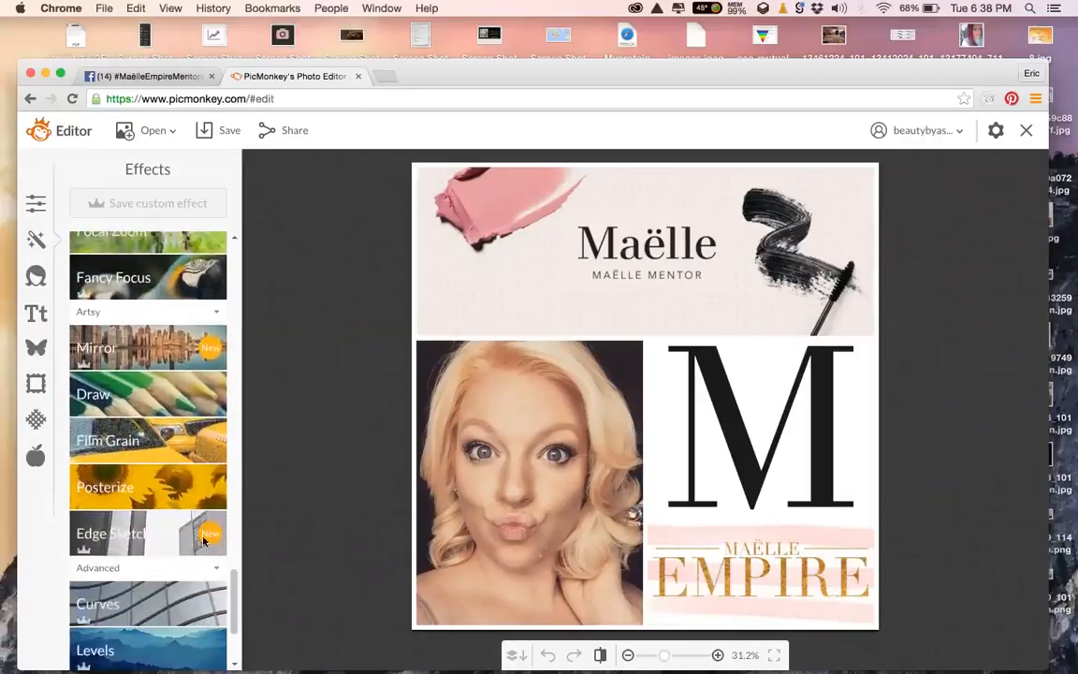
scroll(231, 608, down, 3)
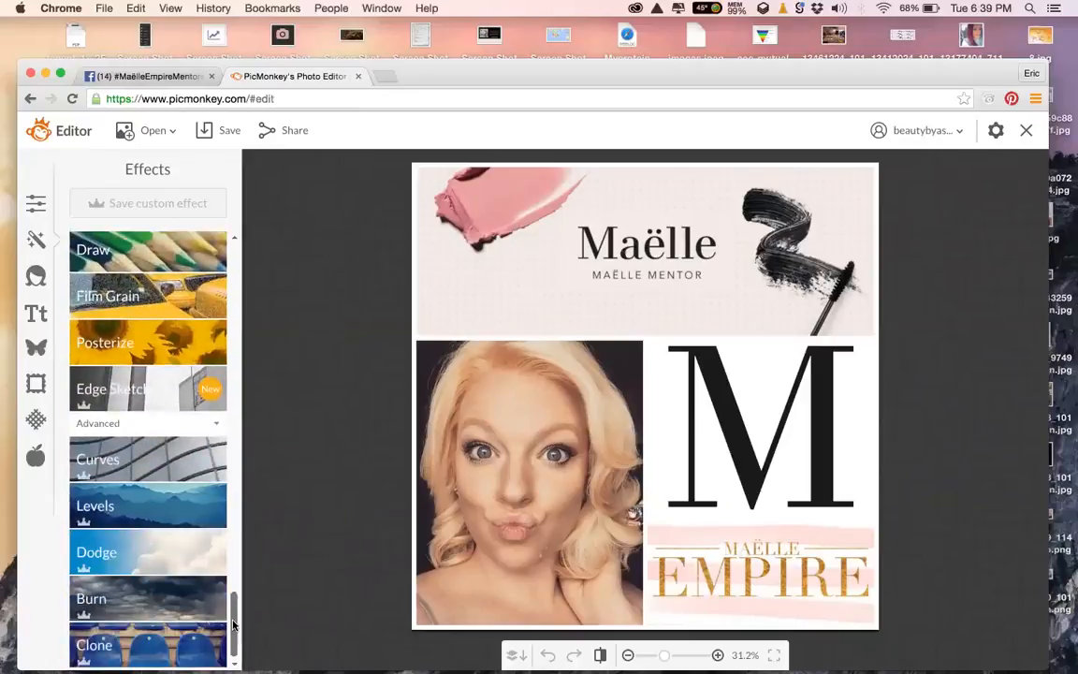
click(35, 278)
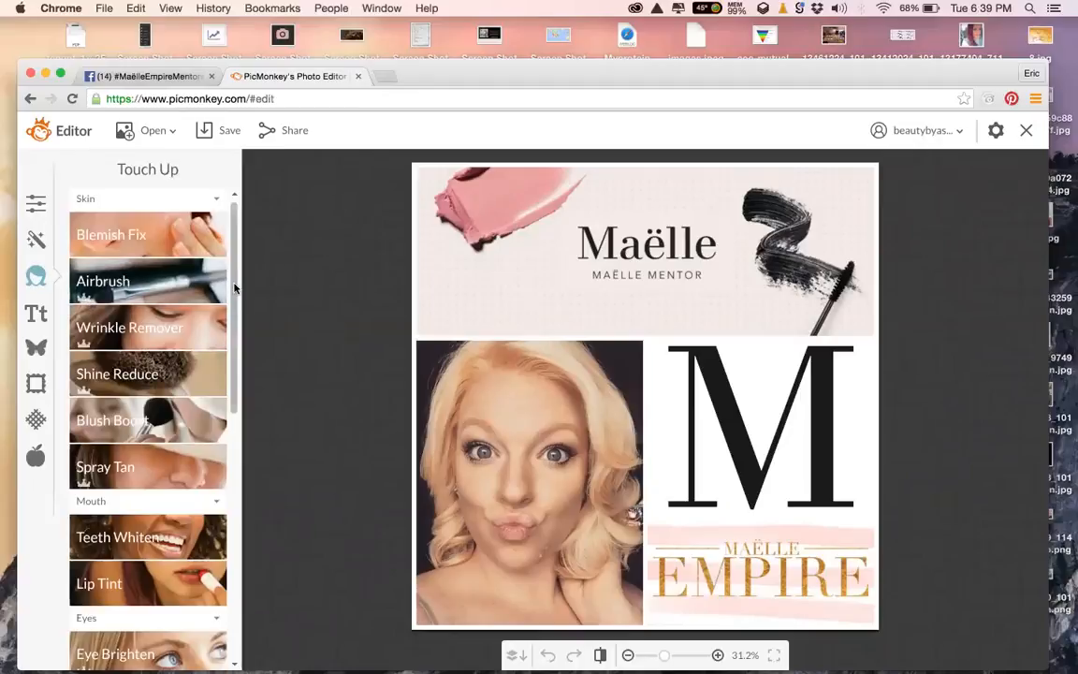
drag(235, 288, 242, 367)
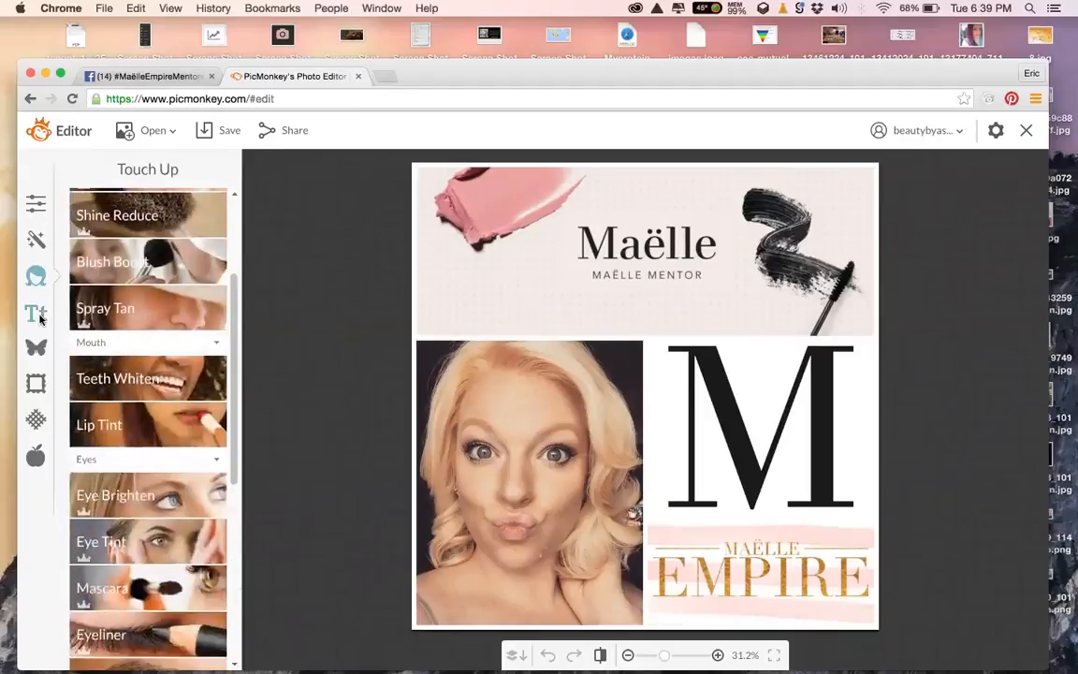
click(38, 316)
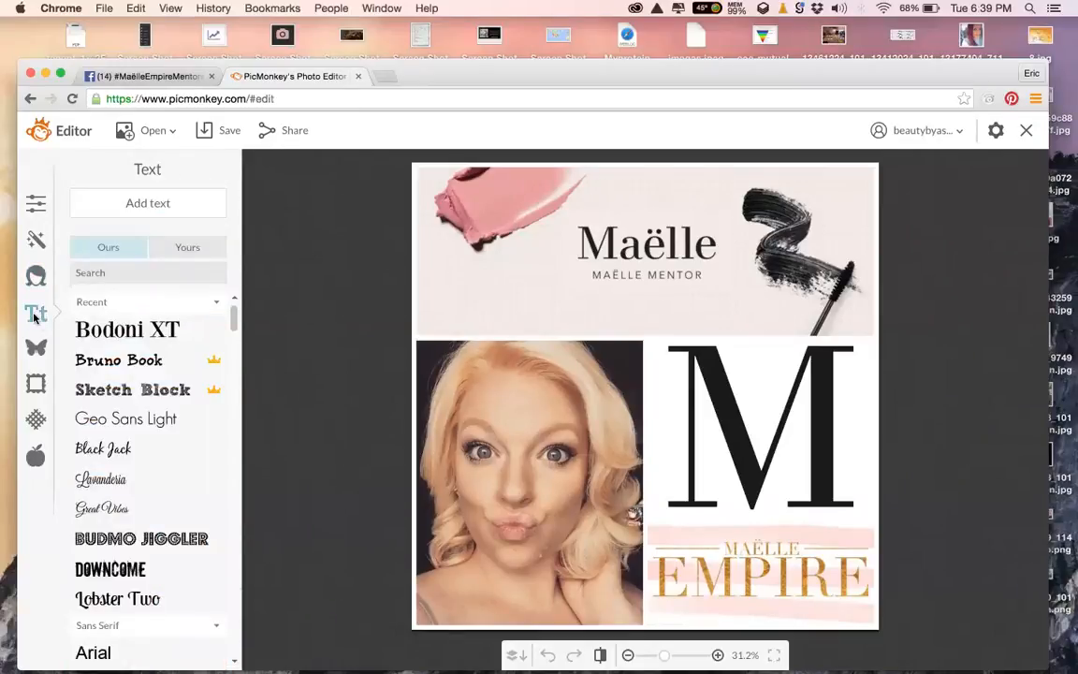
click(36, 349)
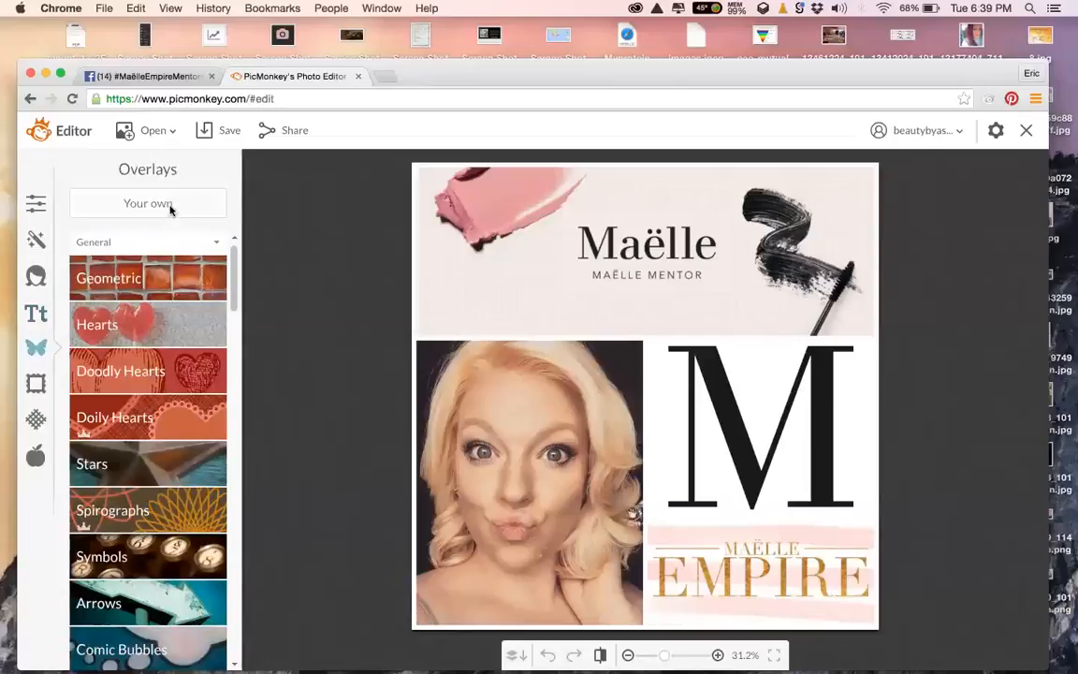
Add the crown image from your own files as an overlay, shrink it and set it atop the portrait
click(168, 206)
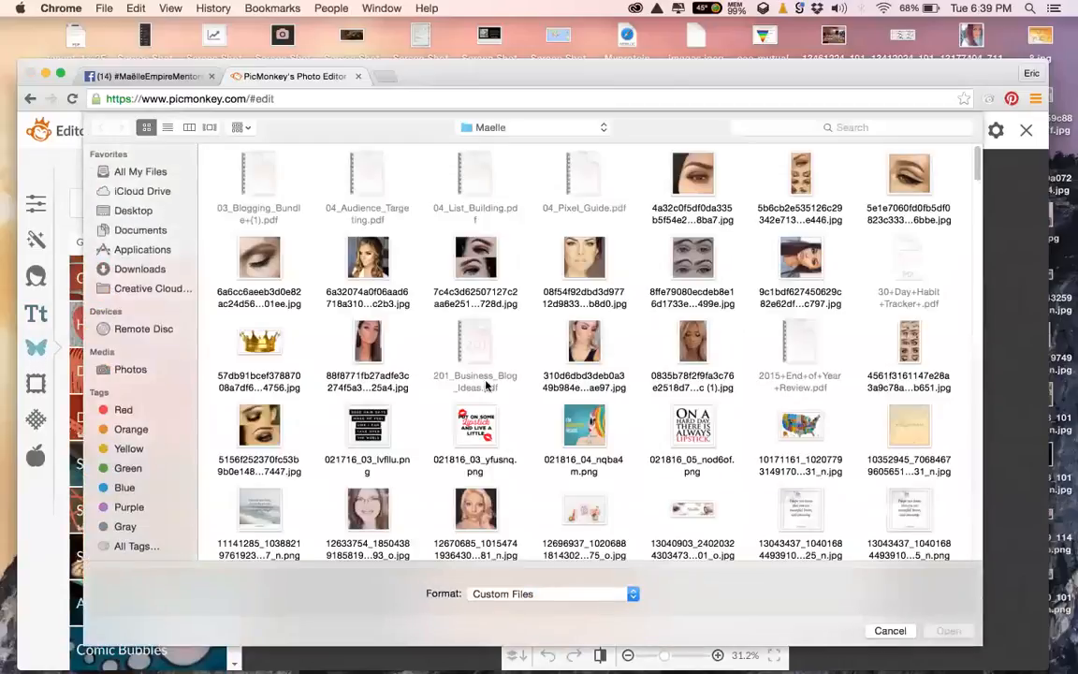
double_click(267, 349)
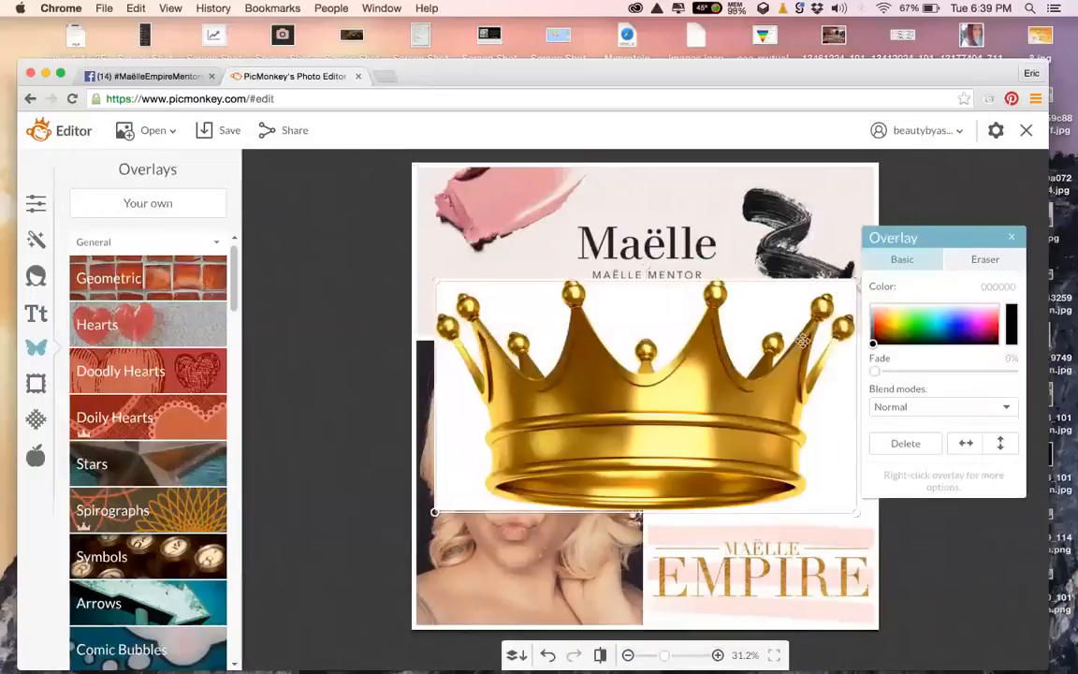
drag(854, 279, 749, 387)
drag(711, 429, 590, 286)
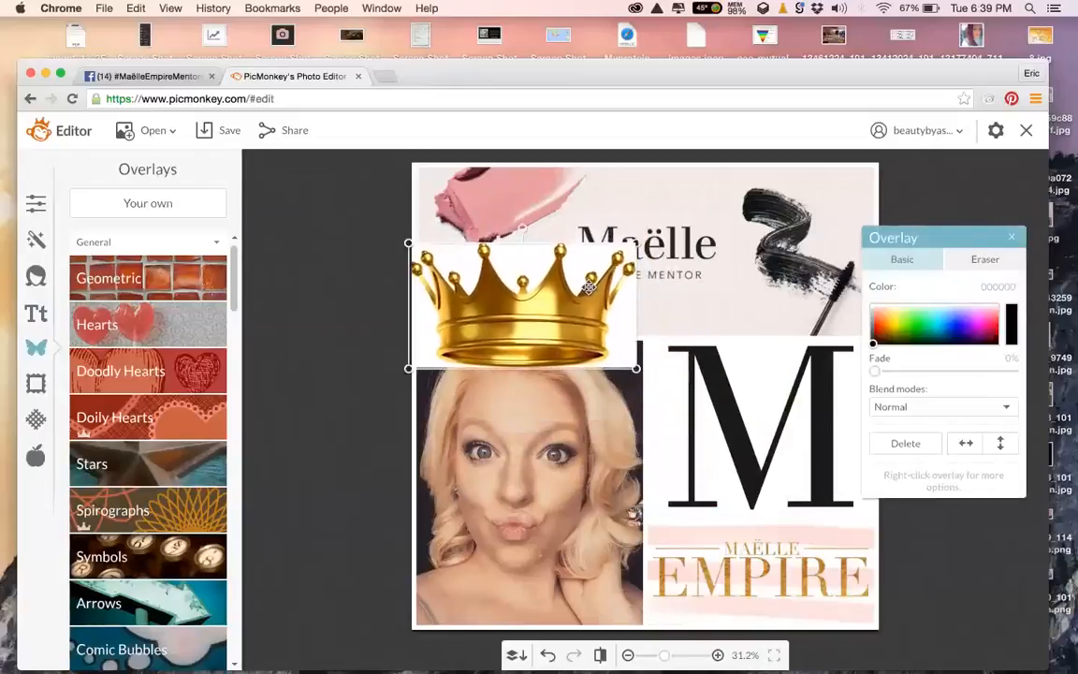
Set the eraser to size 54 with adjusted hardness and erase the white background beside the crown
click(985, 259)
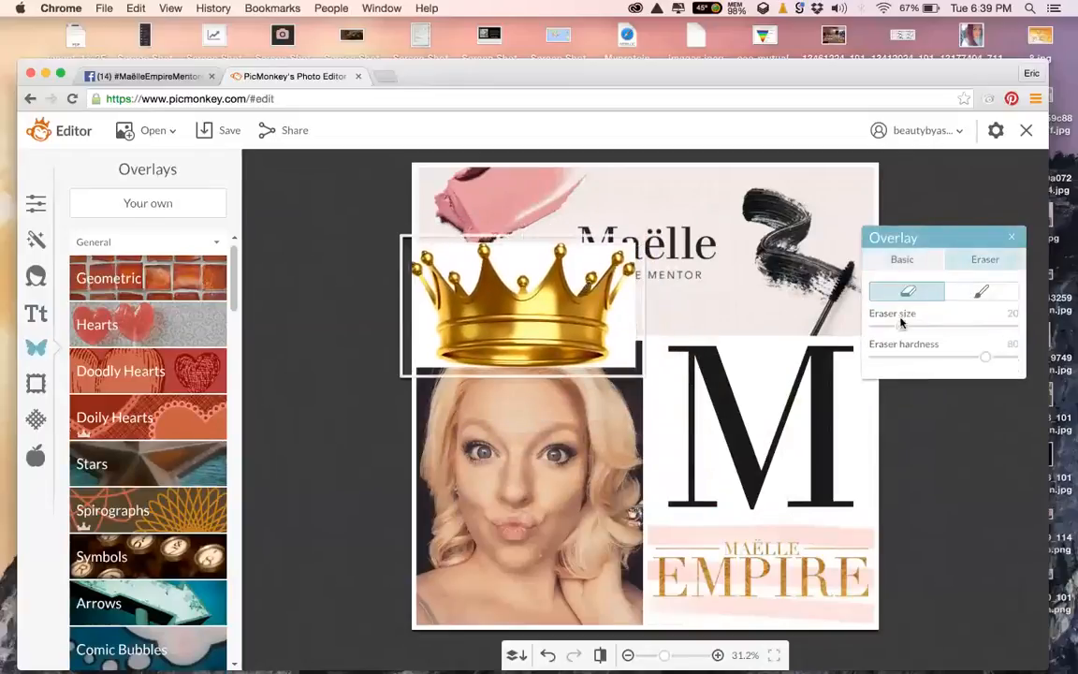
mouse_move(961, 327)
mouse_down()
mouse_move(1004, 326)
mouse_move(964, 326)
mouse_move(990, 328)
mouse_move(971, 361)
mouse_move(878, 360)
mouse_up()
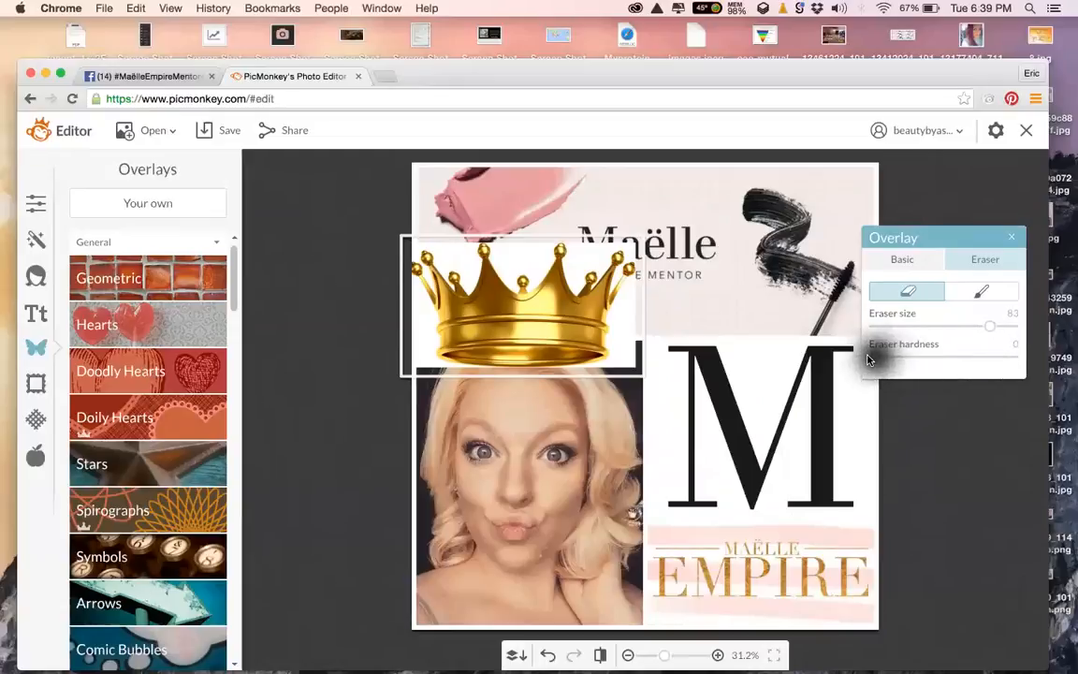
drag(868, 360, 1039, 363)
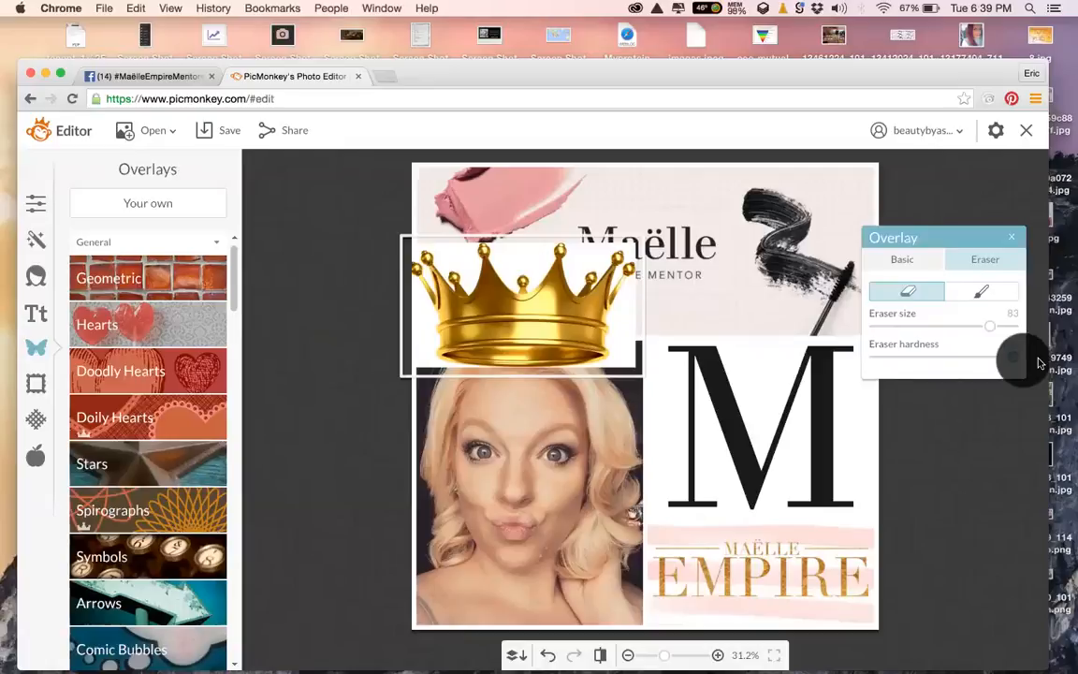
mouse_move(1000, 365)
mouse_down()
mouse_move(915, 364)
mouse_move(955, 364)
mouse_up()
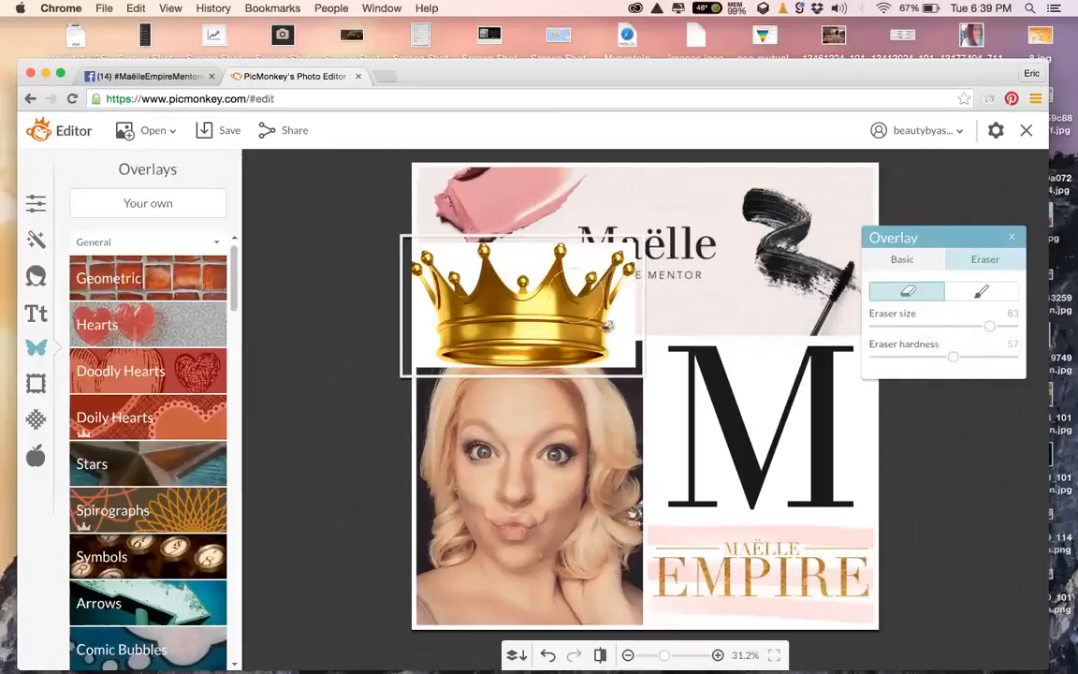
mouse_move(696, 383)
mouse_down()
mouse_move(627, 297)
mouse_move(637, 326)
mouse_move(670, 357)
mouse_move(637, 348)
mouse_move(633, 389)
mouse_move(653, 419)
mouse_up()
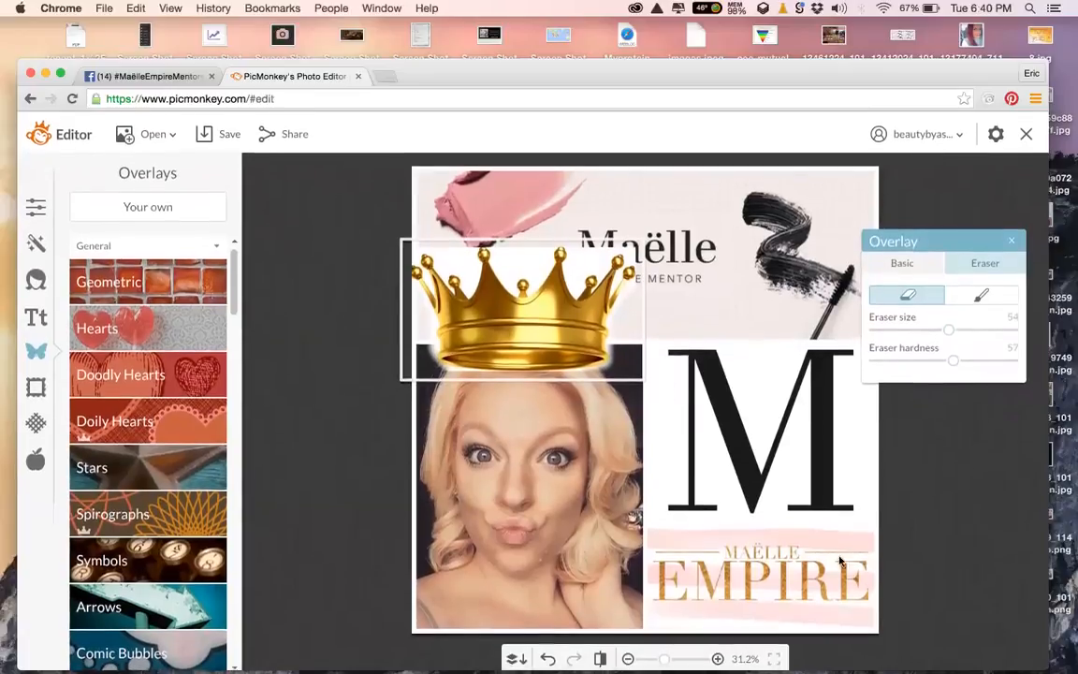
Zoom in on the crown and erase part of its white halo
drag(667, 655, 678, 655)
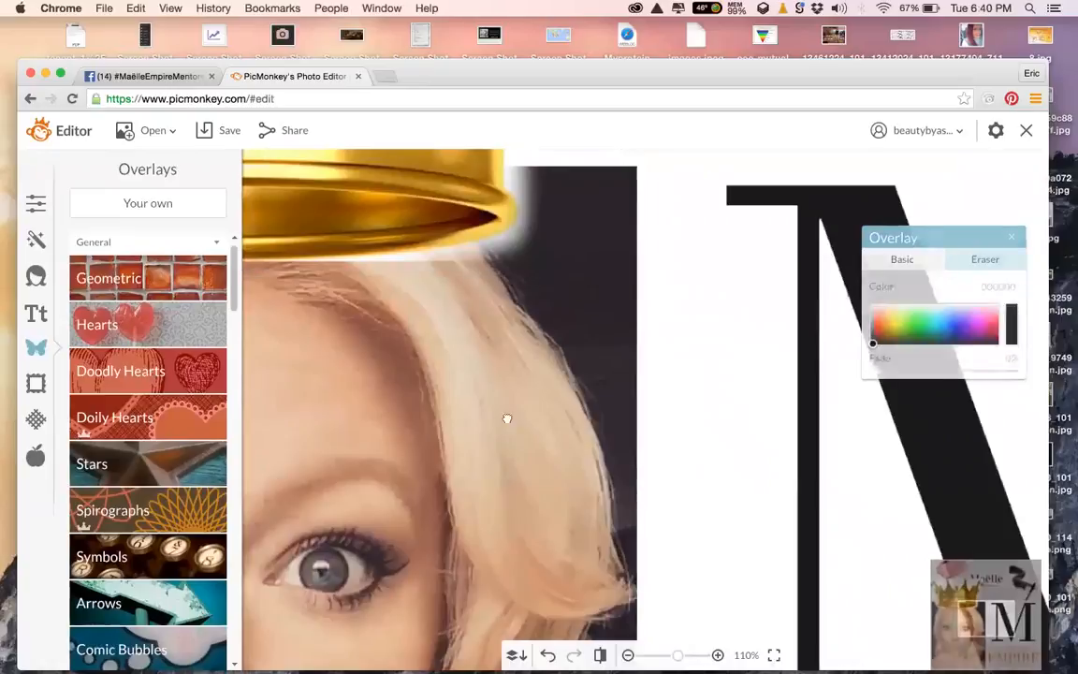
drag(505, 419, 717, 577)
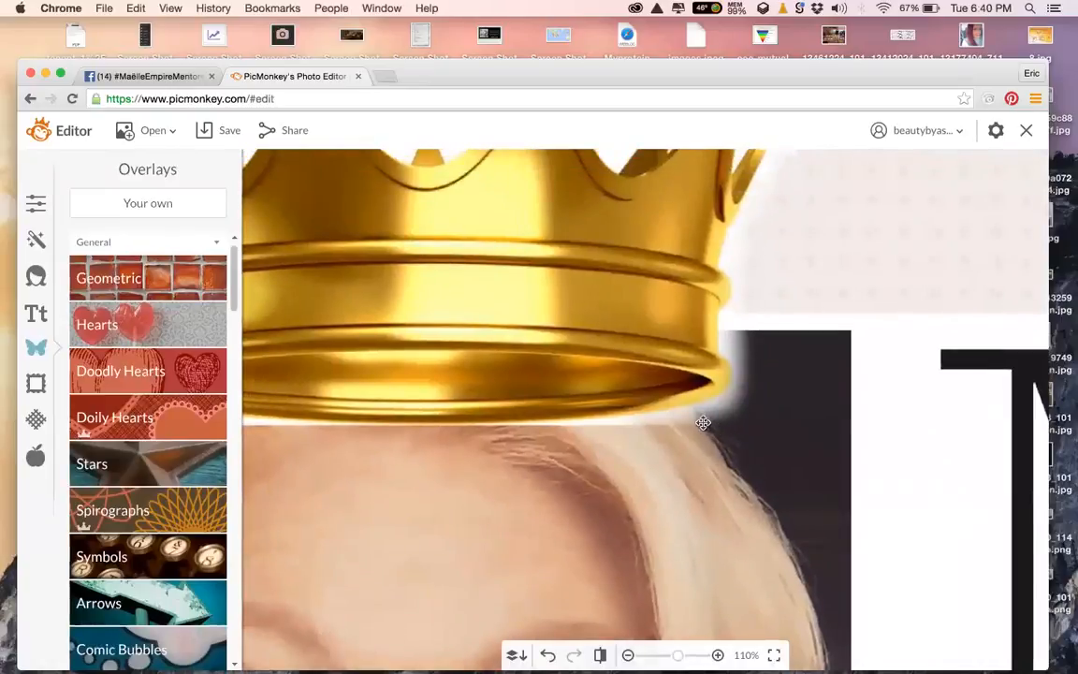
click(703, 423)
click(964, 260)
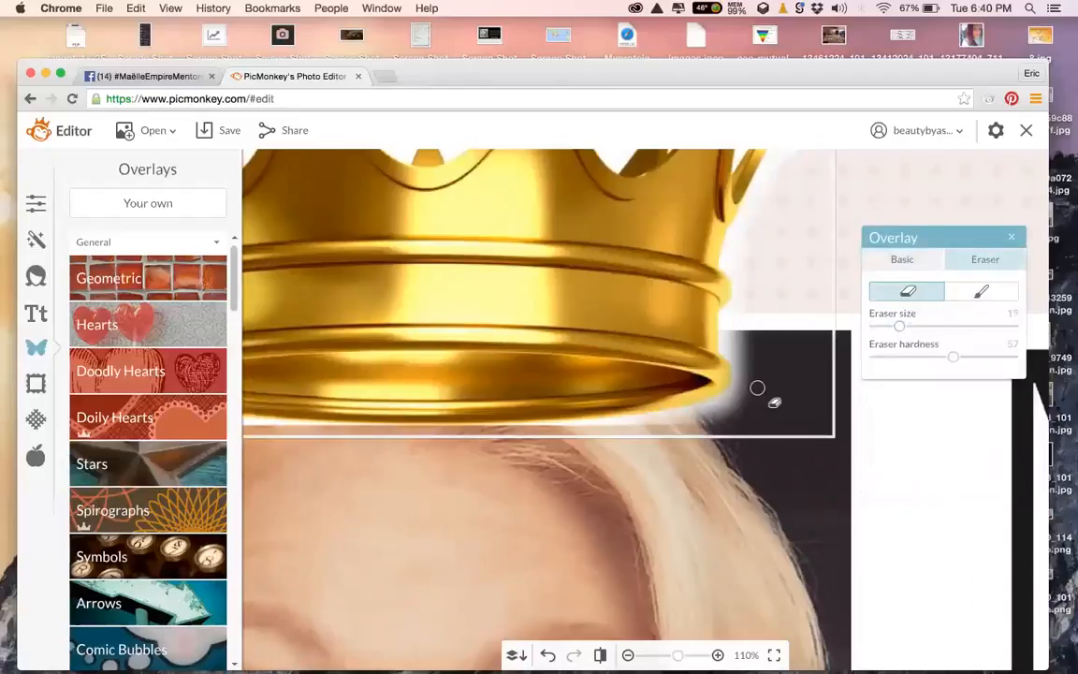
mouse_move(705, 428)
mouse_down()
mouse_move(698, 414)
mouse_move(731, 378)
mouse_move(753, 312)
mouse_up()
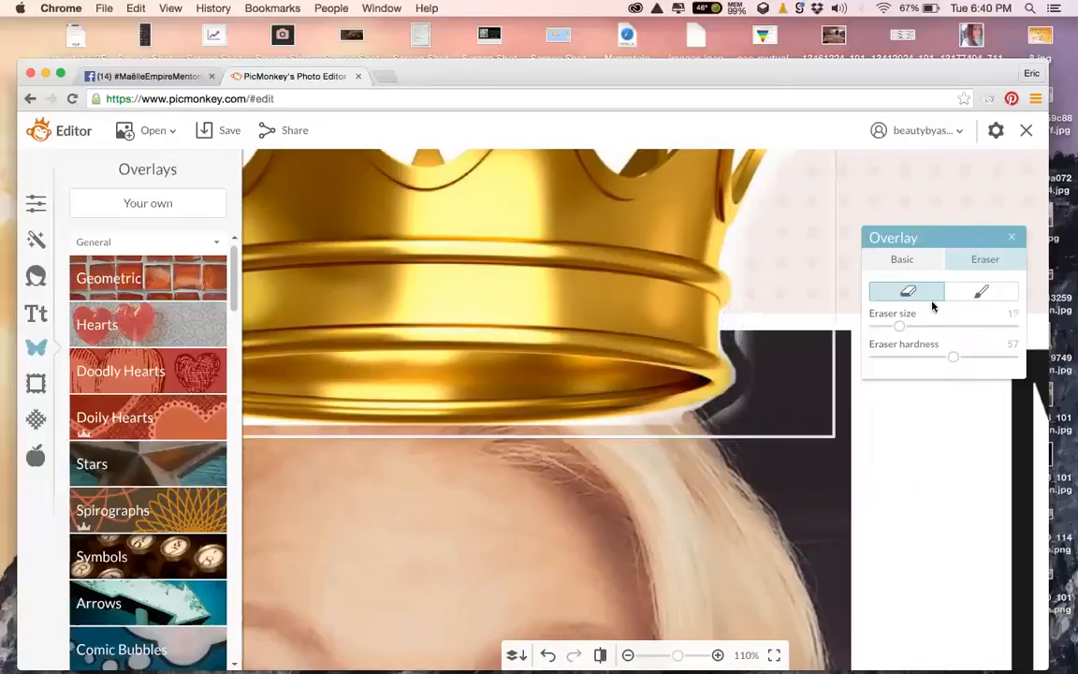
Close the overlay settings, fit the collage to the window, and delete the crown overlay
click(1012, 238)
mouse_move(678, 655)
mouse_down()
mouse_move(645, 656)
mouse_move(660, 655)
mouse_up()
click(746, 657)
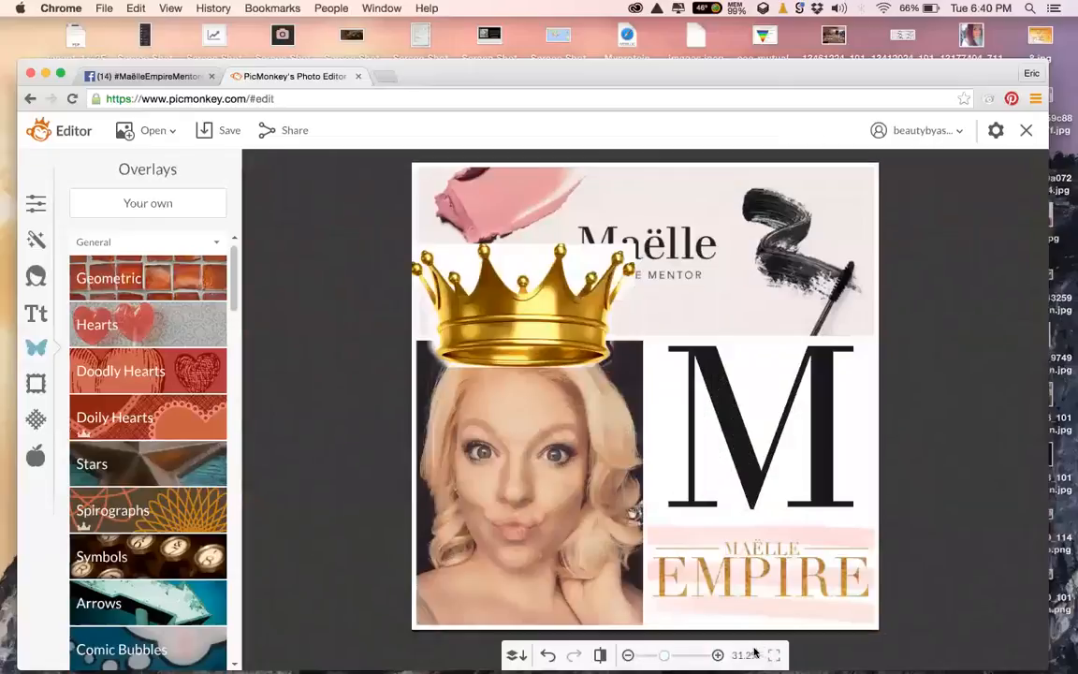
mouse_move(668, 656)
mouse_down()
mouse_move(684, 656)
mouse_move(656, 656)
mouse_up()
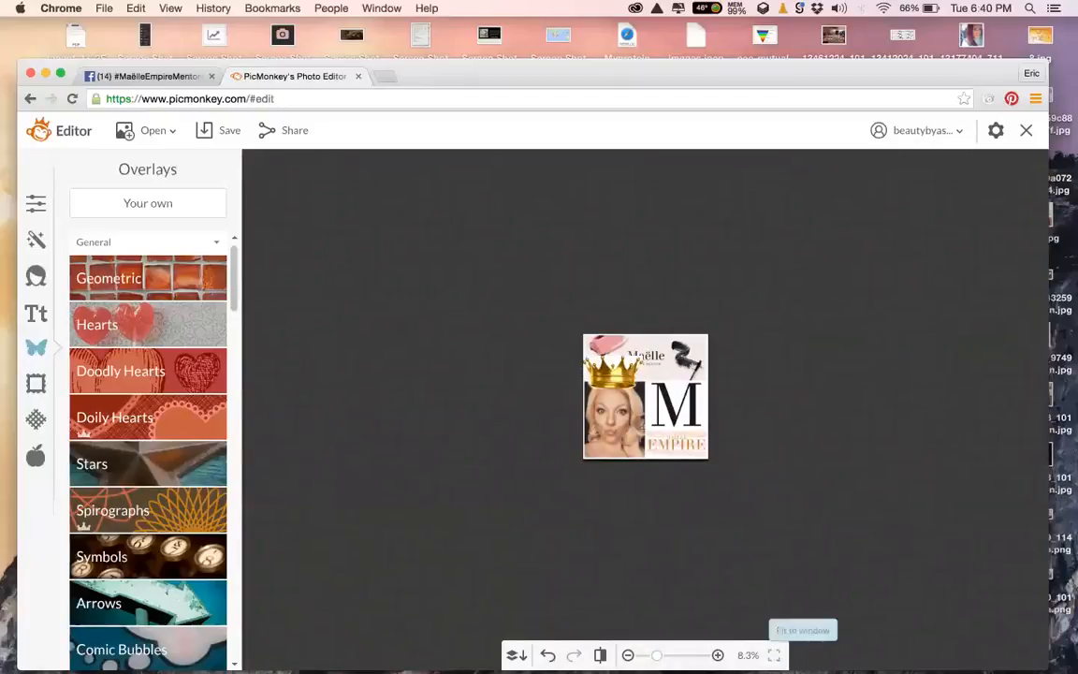
click(774, 655)
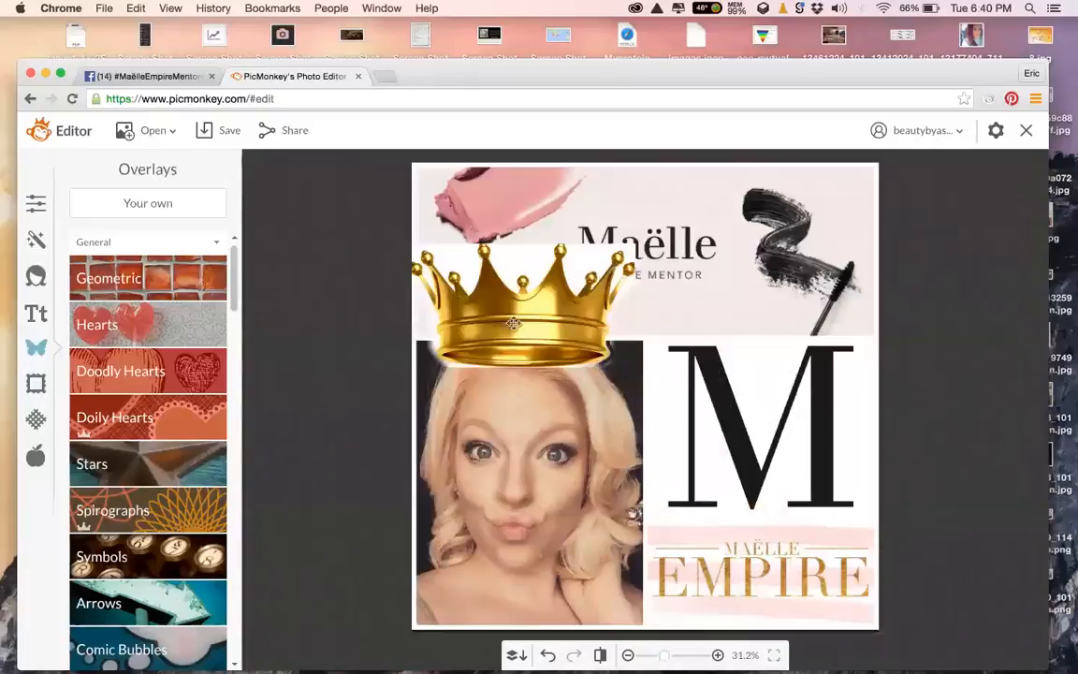
click(546, 310)
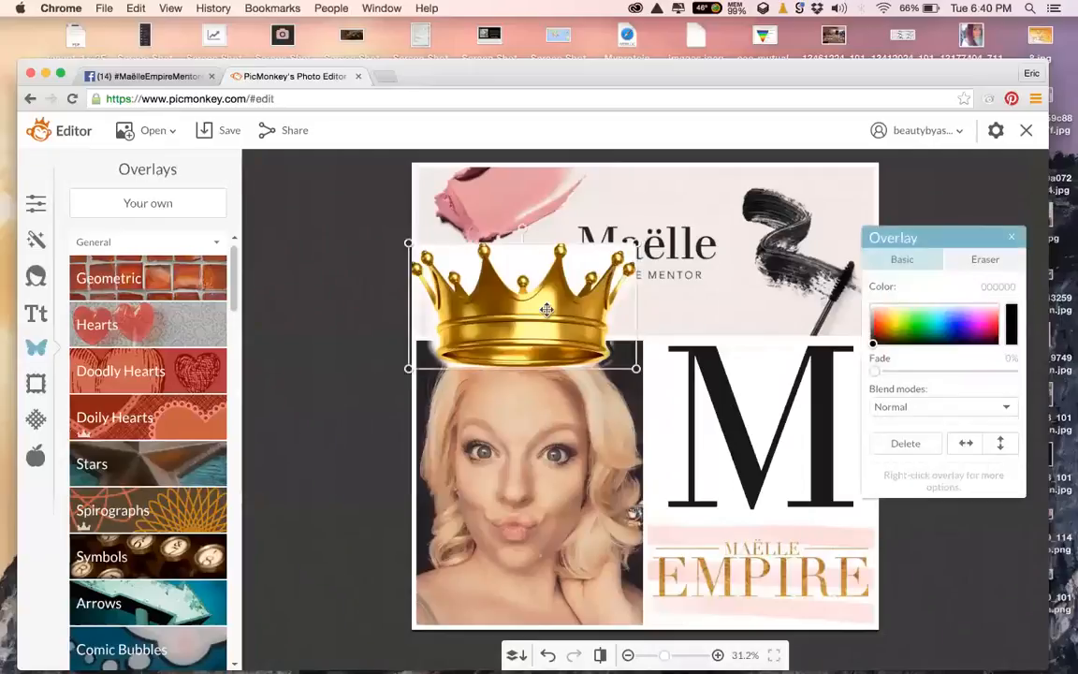
click(906, 445)
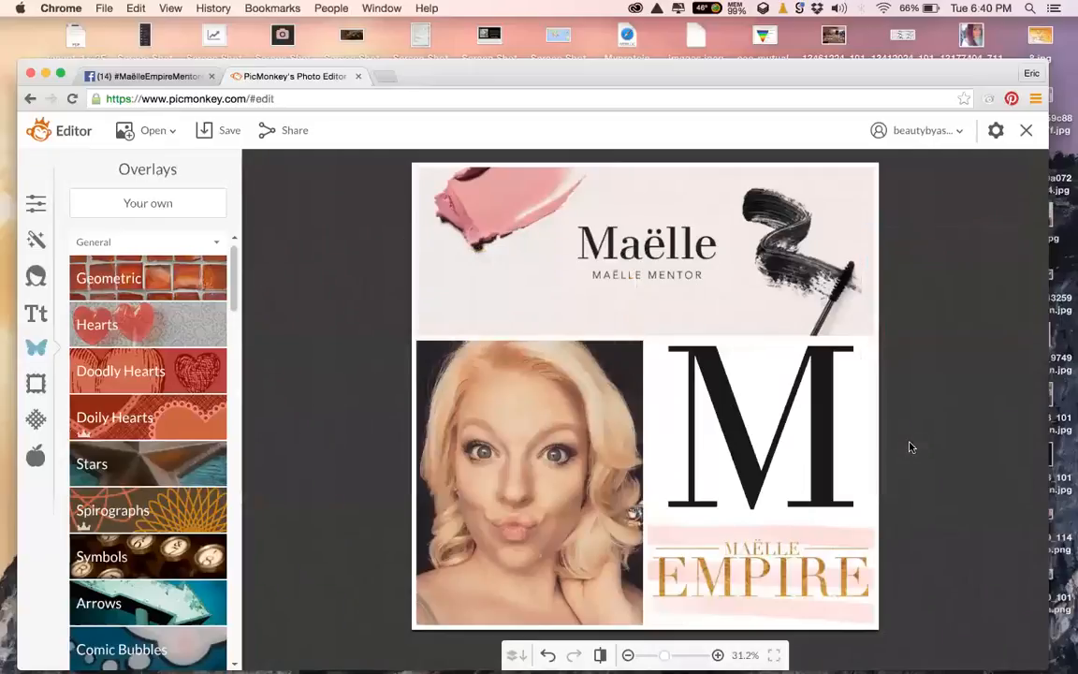
Look through the Frames, Textures and Themes collections
click(37, 384)
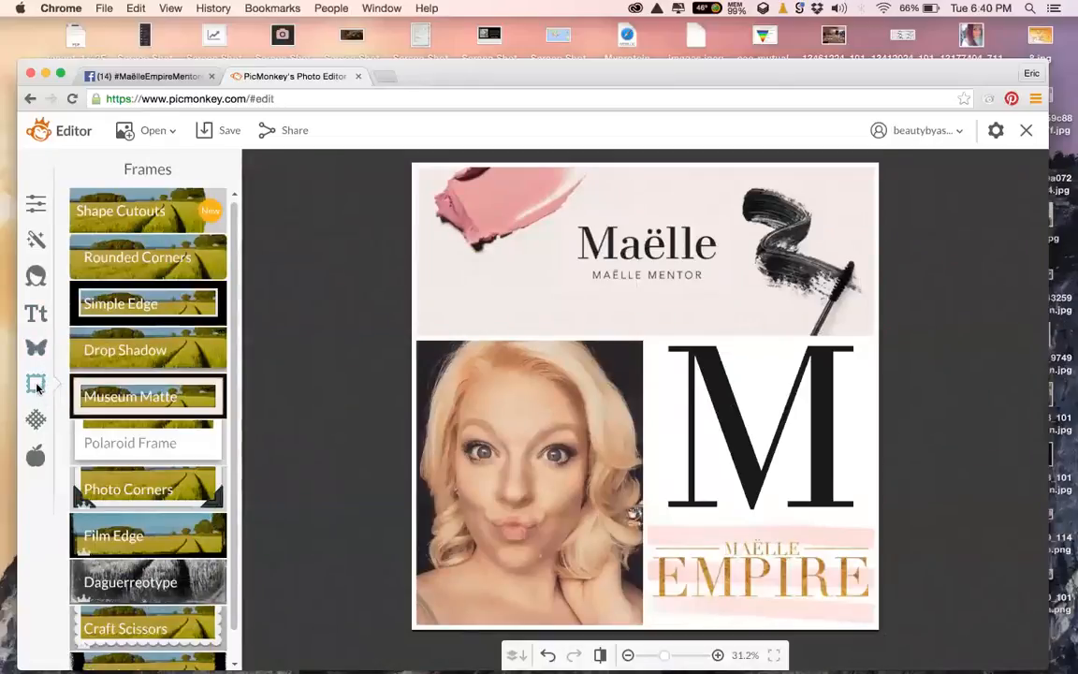
click(35, 420)
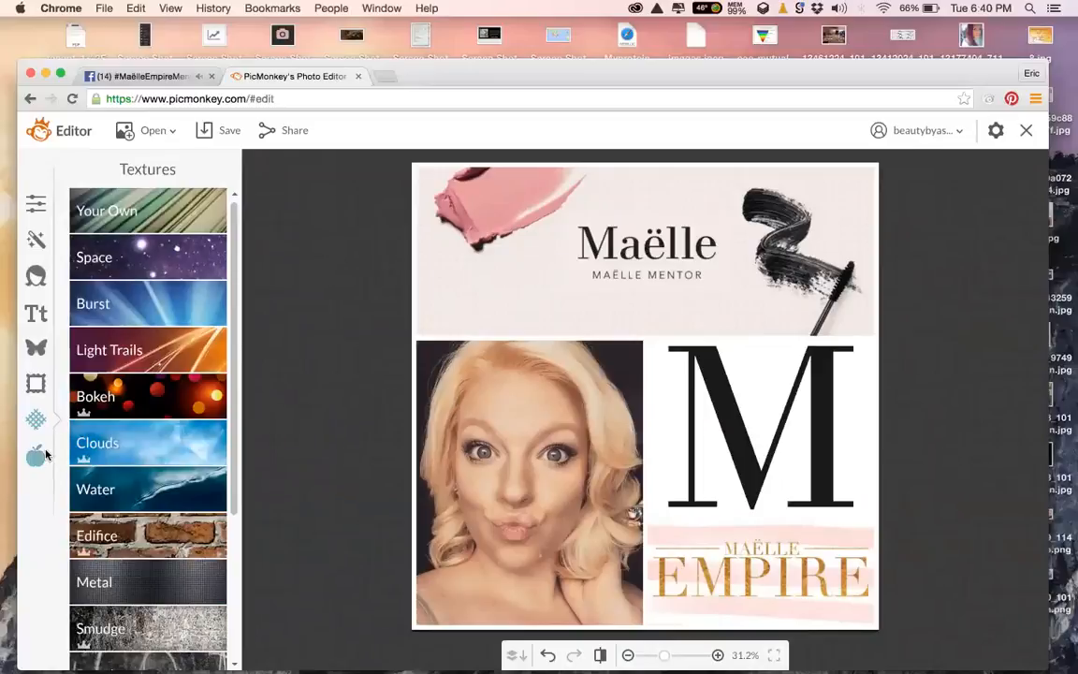
click(44, 453)
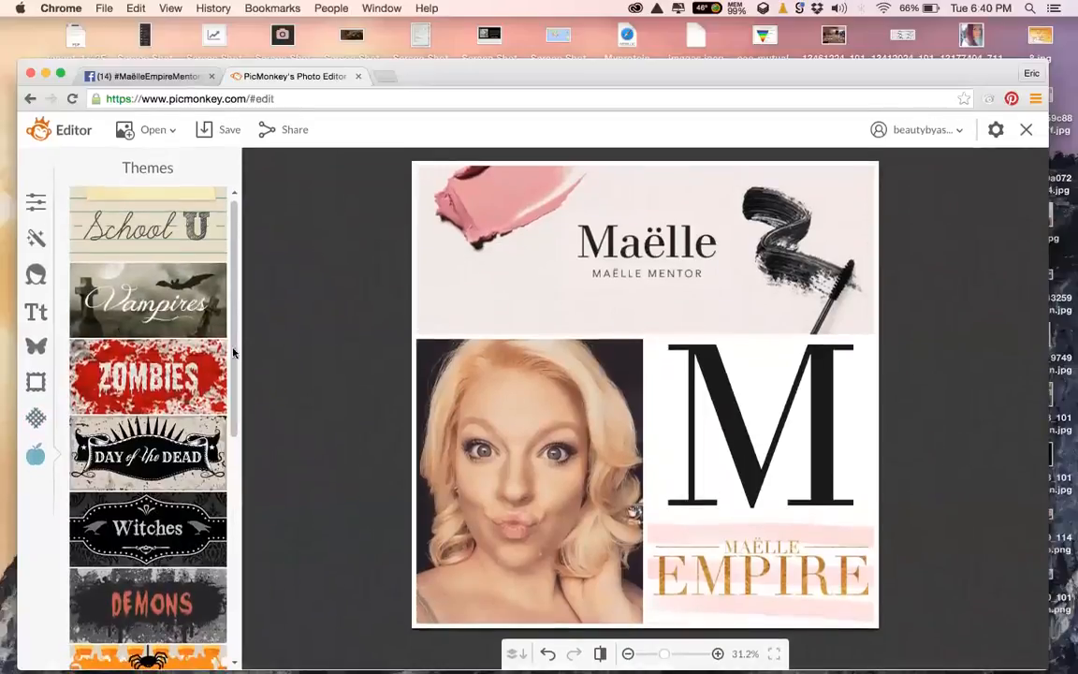
scroll(215, 560, down, 10)
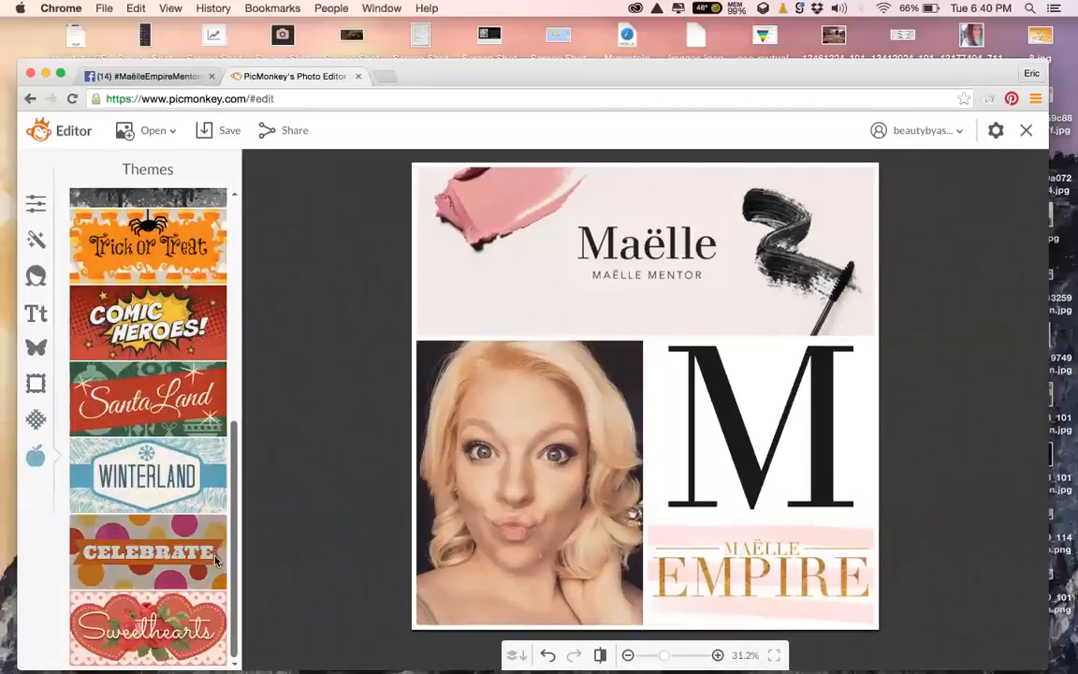
drag(233, 498, 228, 279)
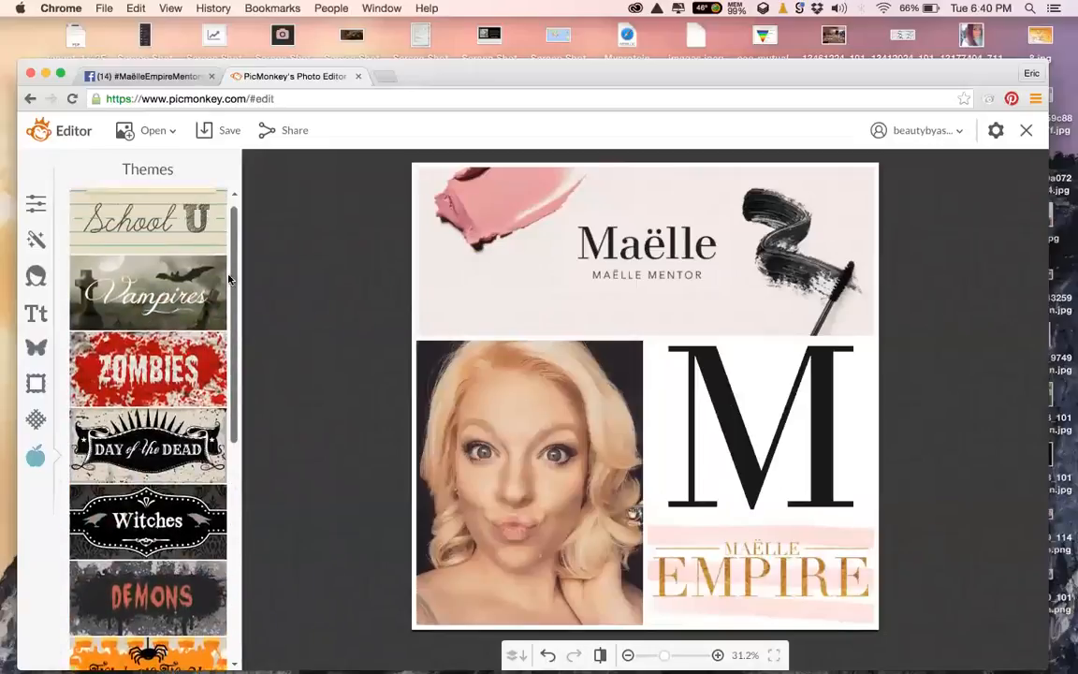
Show the Text panel's font list, switching to the Yours list of installed fonts
click(35, 314)
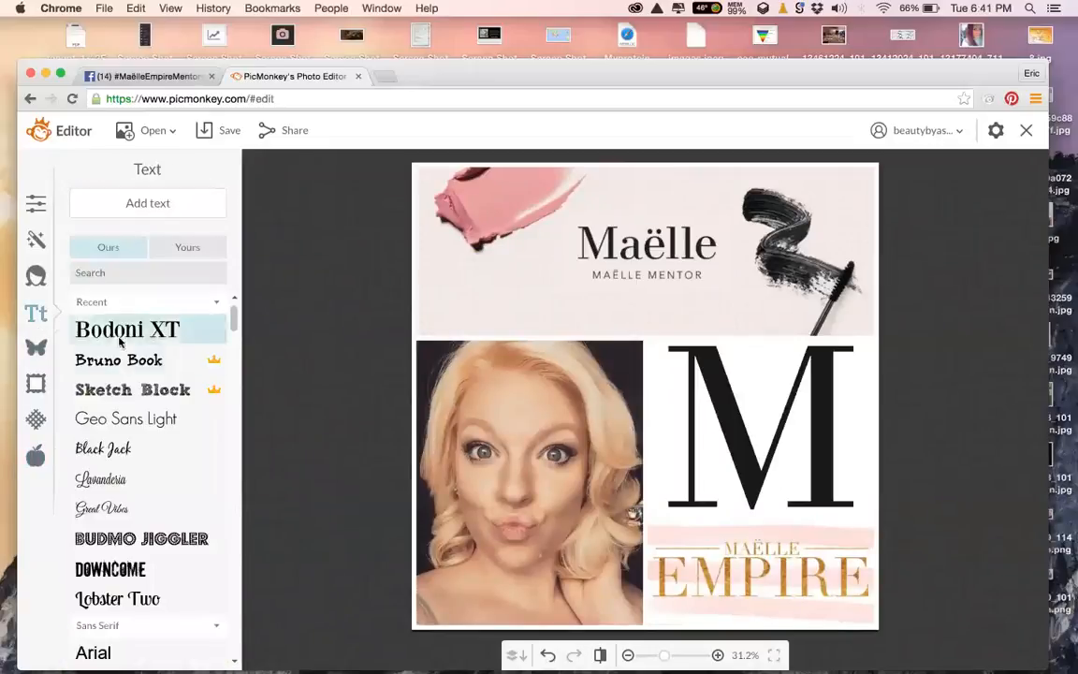
mouse_move(234, 319)
mouse_down()
mouse_move(236, 636)
mouse_move(251, 309)
mouse_up()
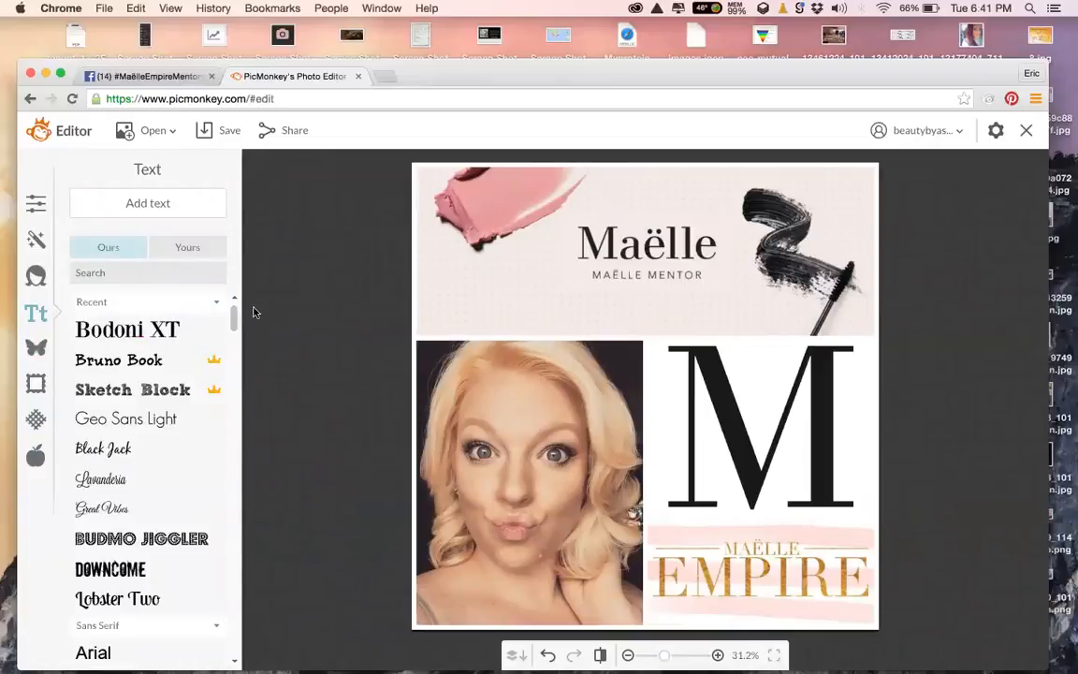
click(188, 248)
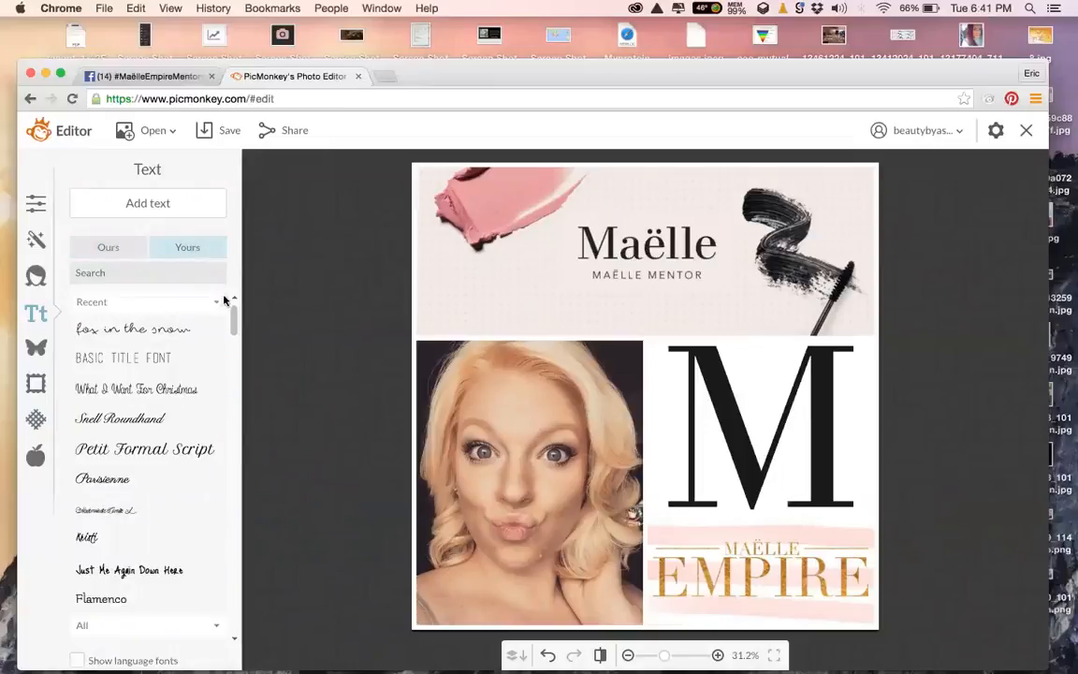
scroll(234, 324, down, 1)
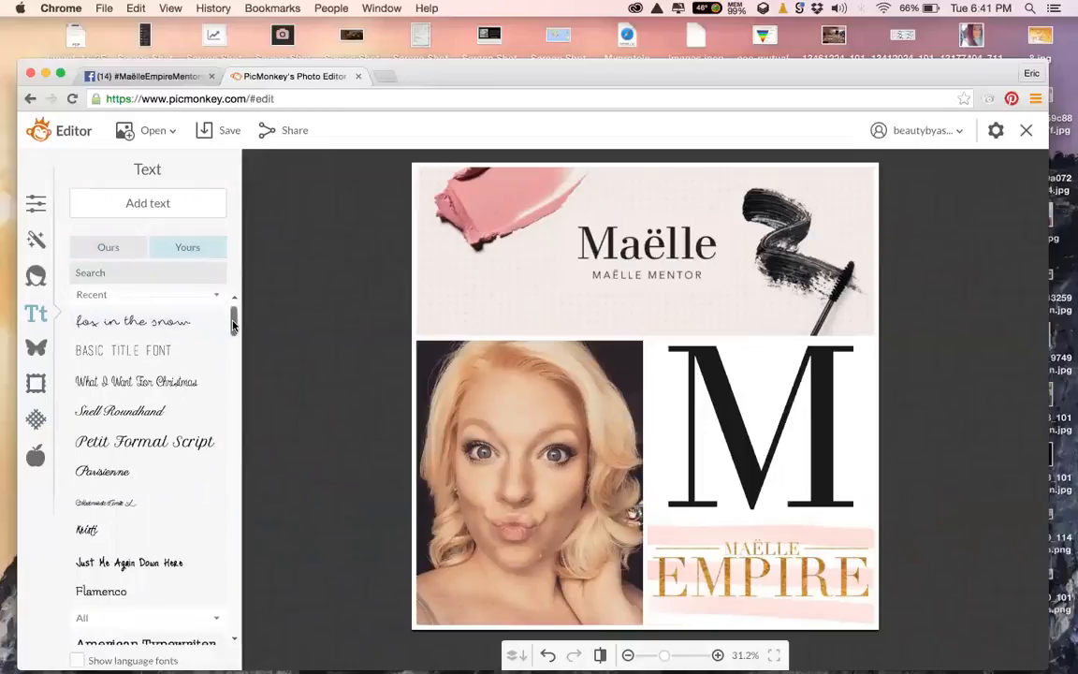
scroll(234, 324, up, 1)
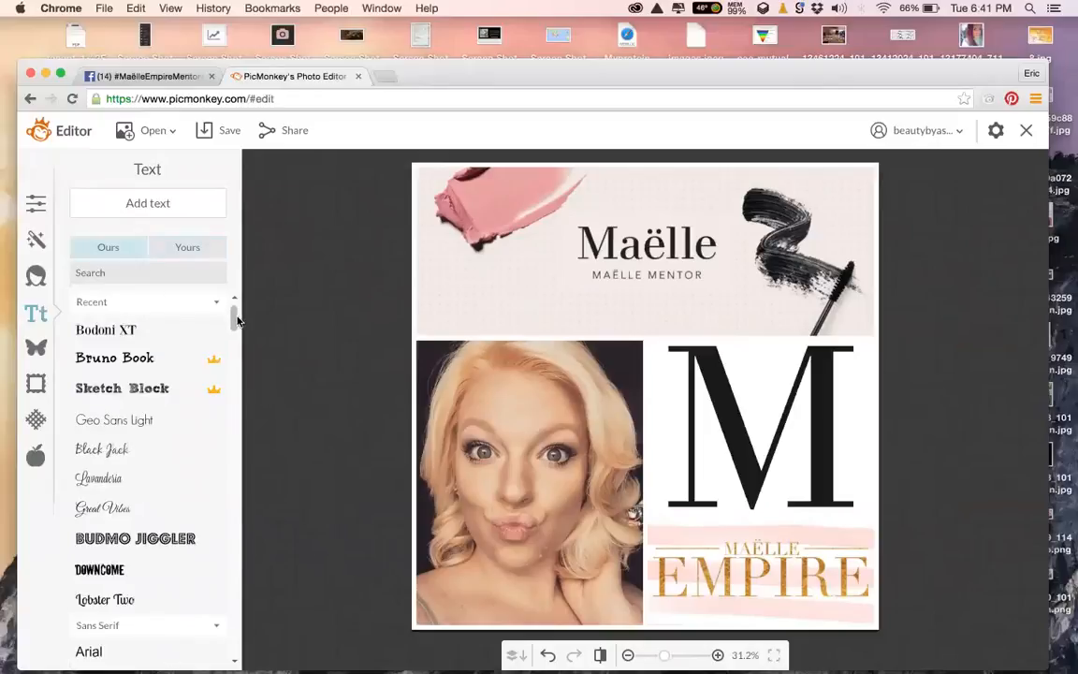
Add the person's name as centre-aligned Great Vibes text
click(147, 504)
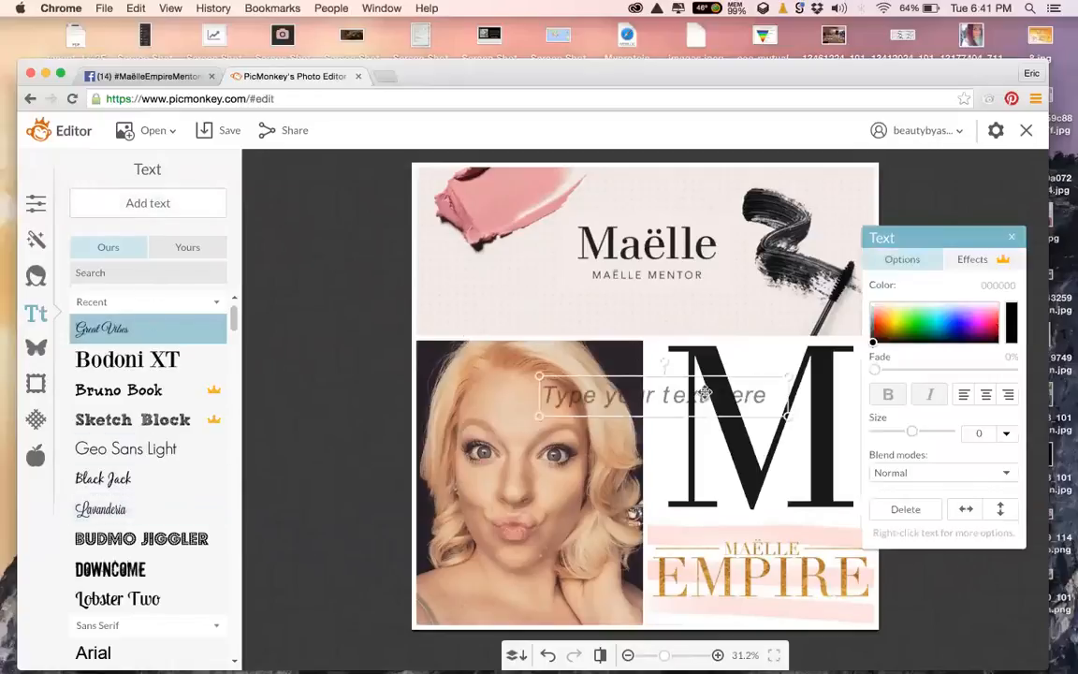
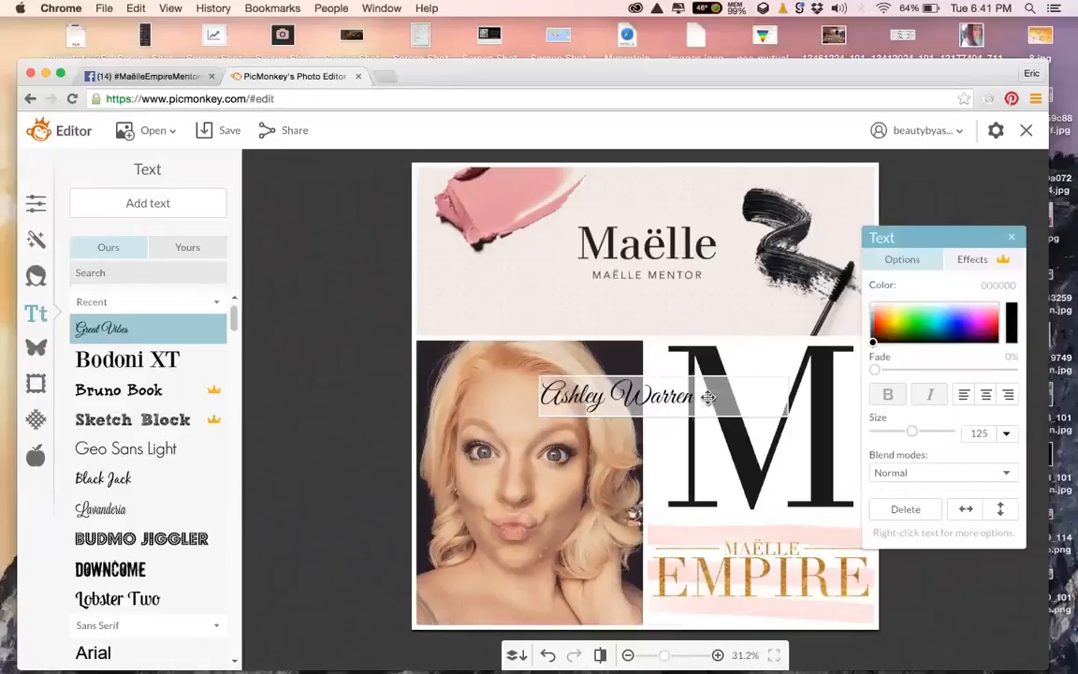
key(super+a)
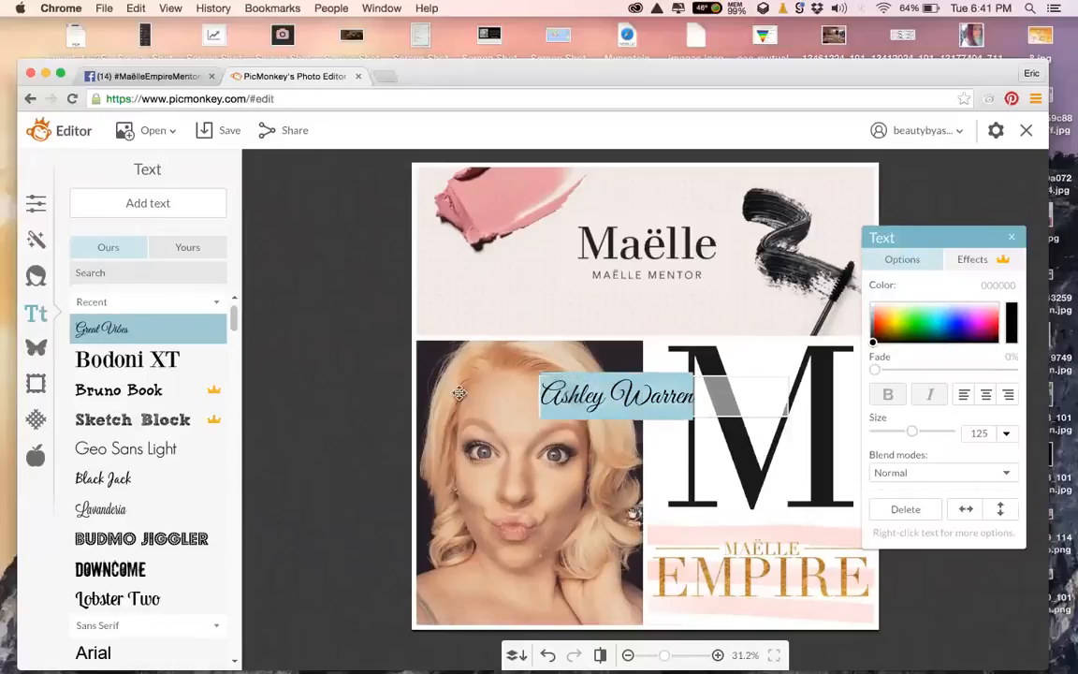
click(987, 395)
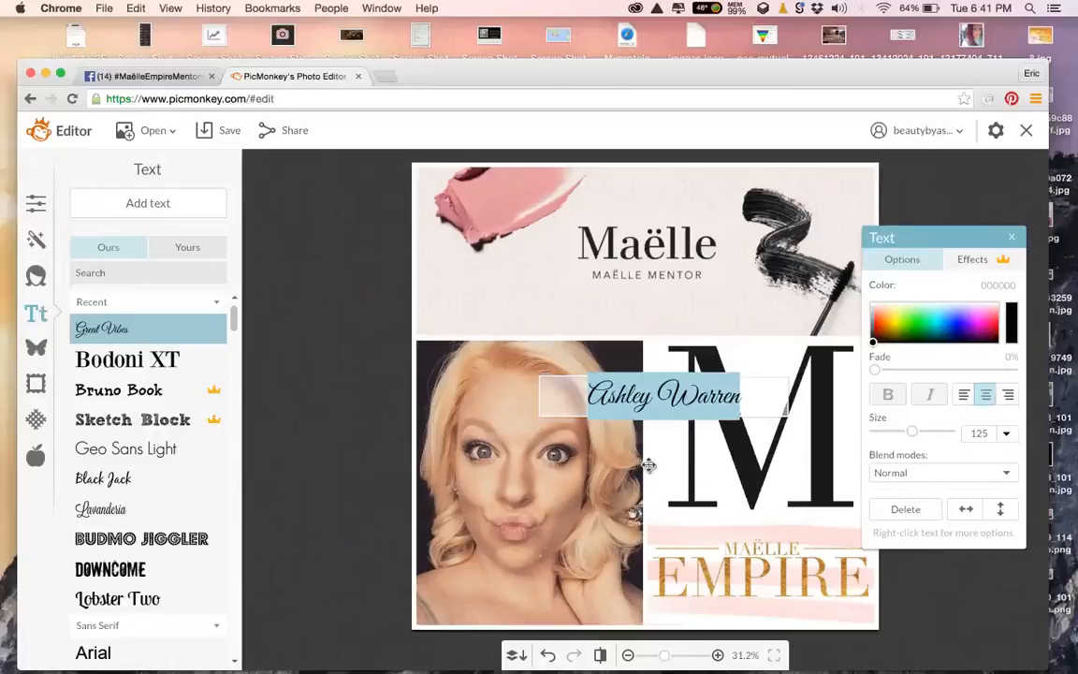
Move the name under the banner subtitle, widen its box to the edges, and enlarge it to 237
drag(666, 399, 374, 307)
drag(782, 305, 879, 302)
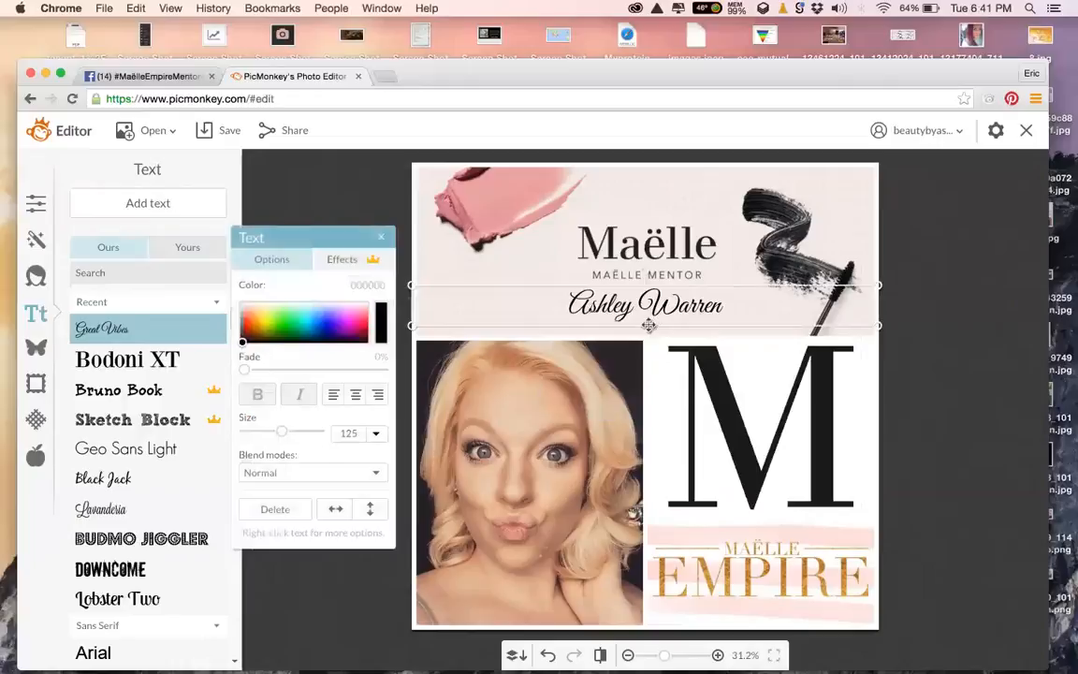
drag(575, 292, 645, 328)
click(644, 334)
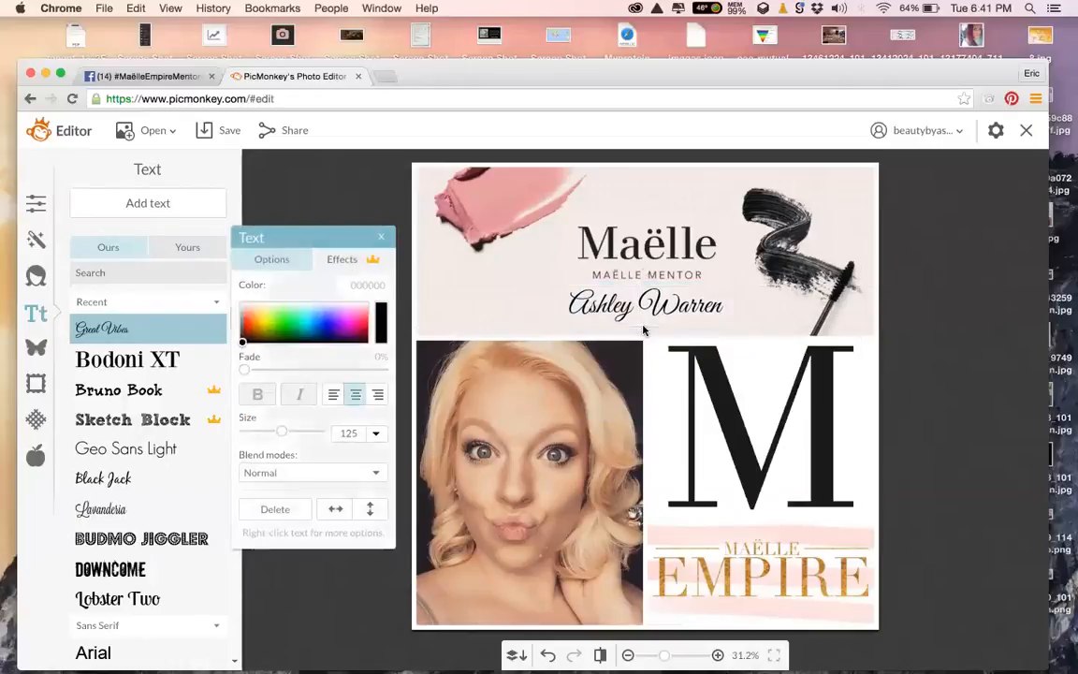
click(644, 324)
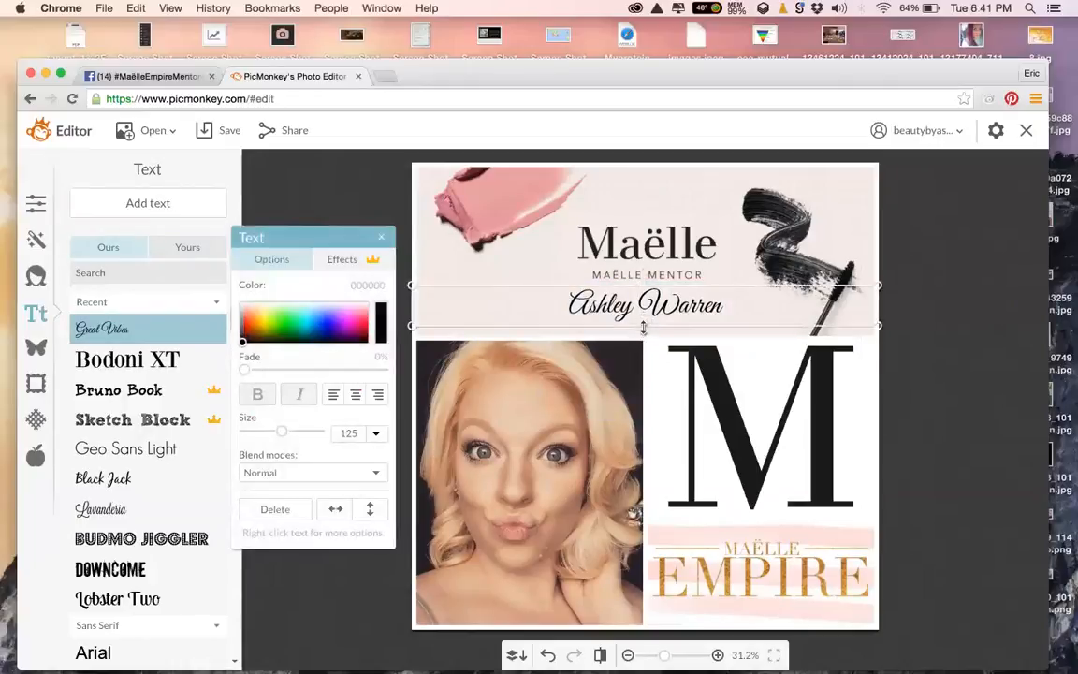
drag(644, 327, 655, 350)
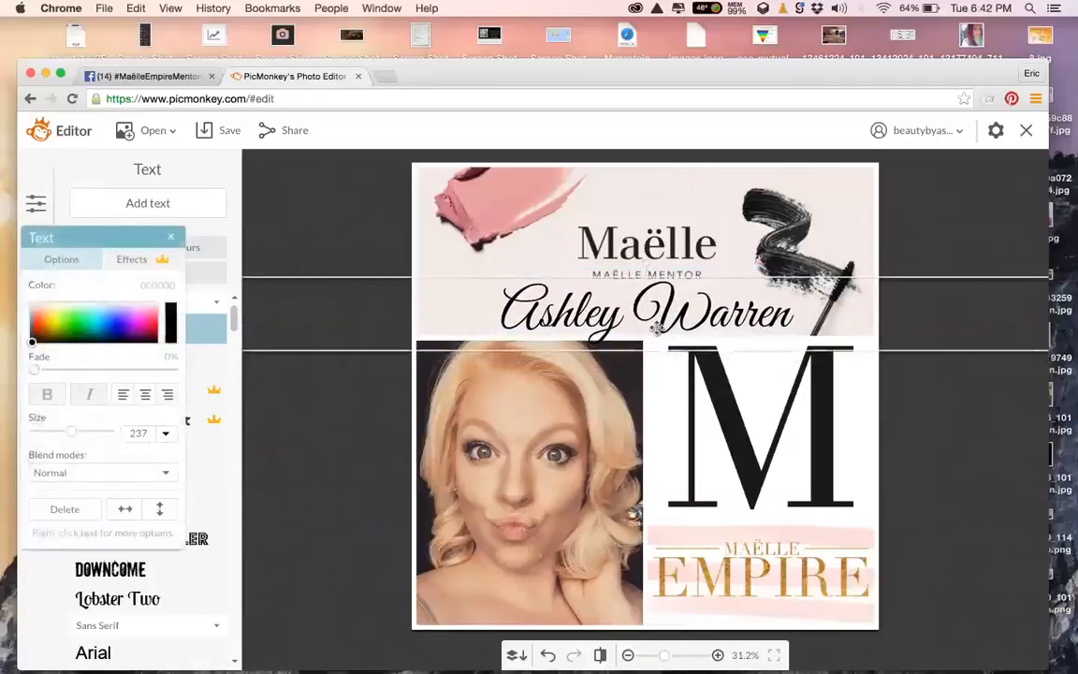
Try Lavanderia and Great Vibes on the name, then set it to Petit Formal Script
click(657, 327)
drag(161, 237, 479, 387)
click(147, 510)
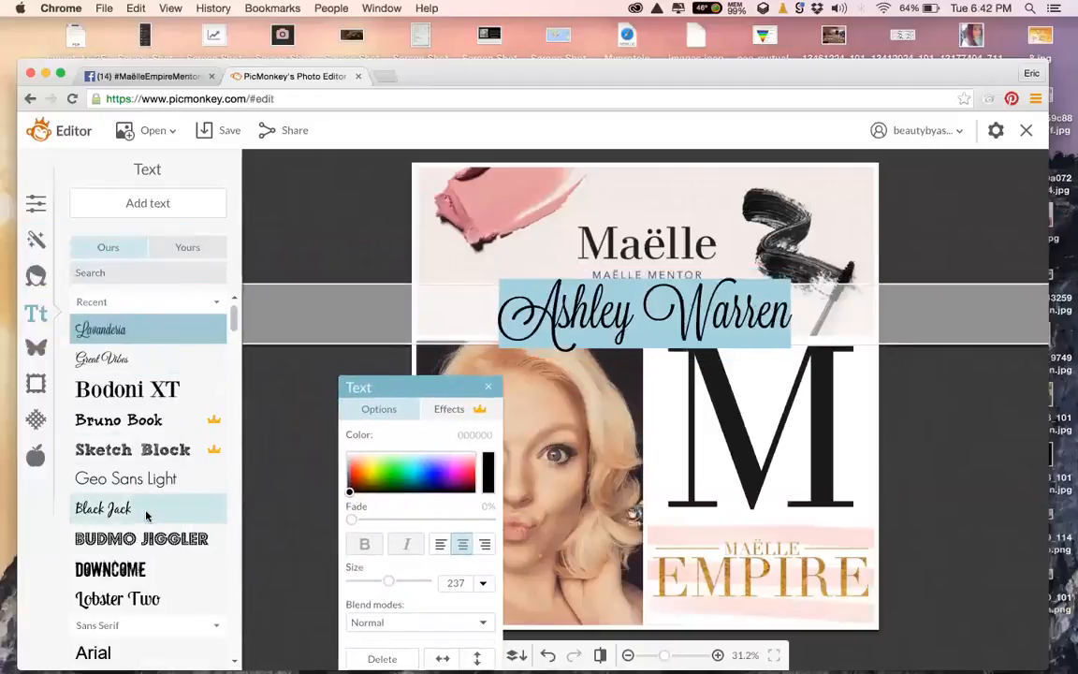
click(156, 358)
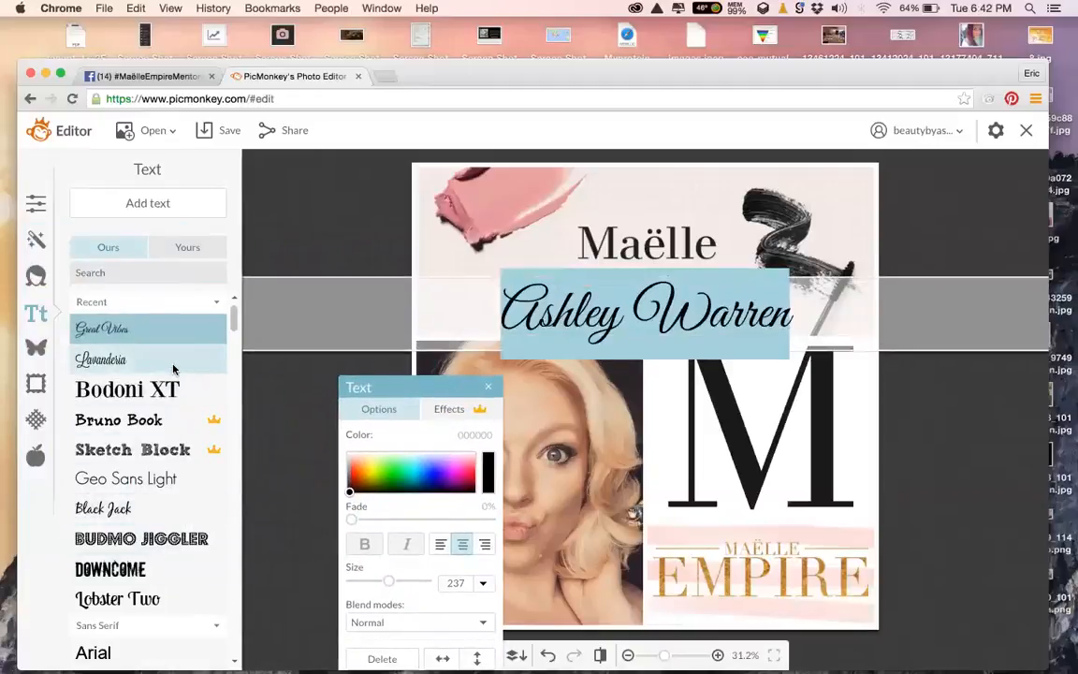
drag(234, 319, 235, 404)
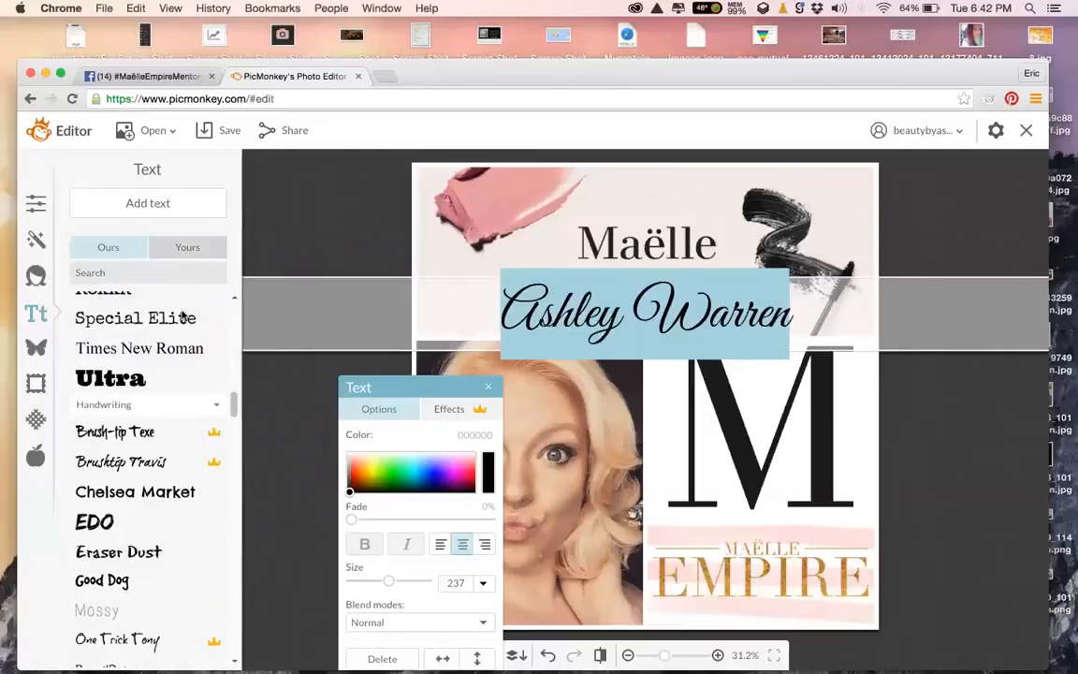
click(188, 247)
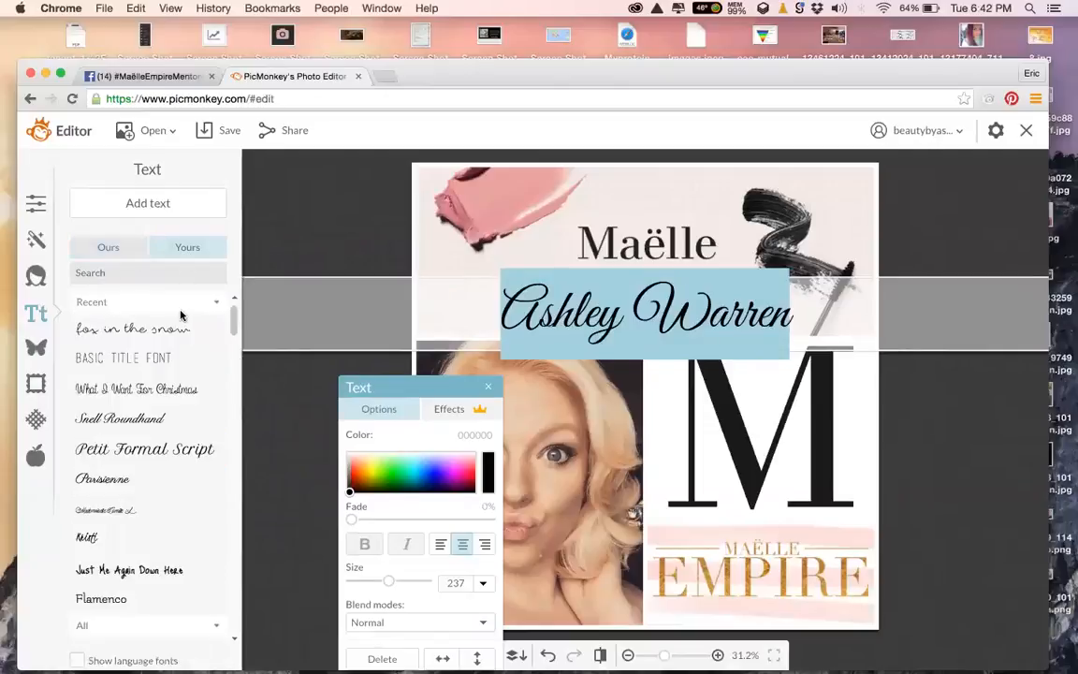
click(154, 445)
Shrink the name text to size 168 so it fits the banner
click(311, 409)
click(588, 298)
drag(644, 352, 639, 319)
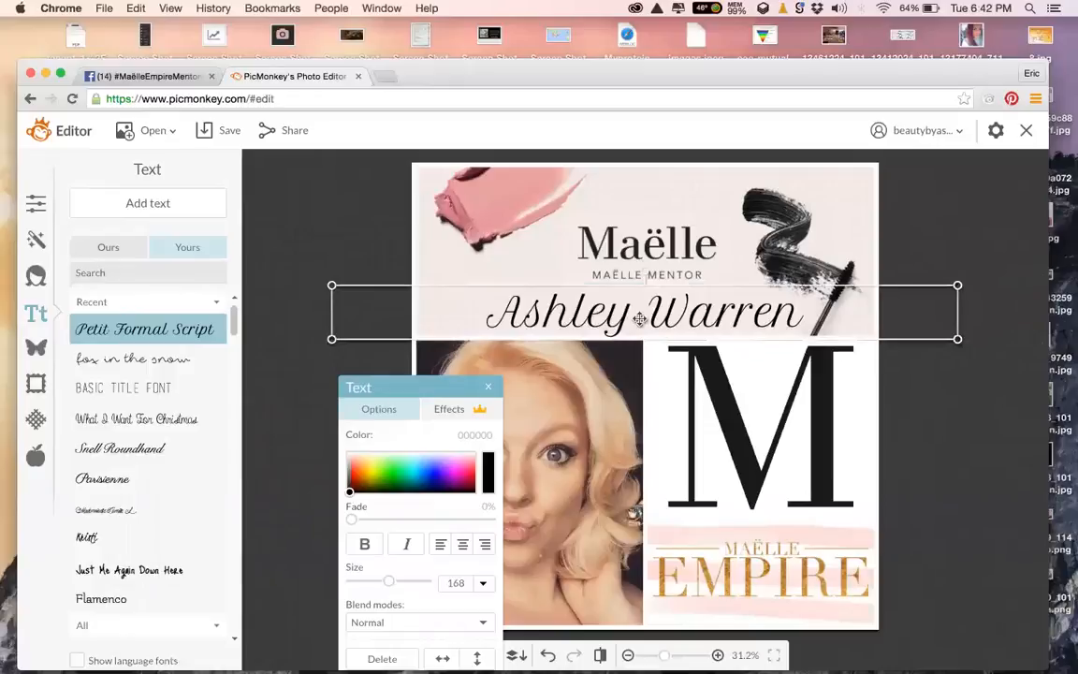
Select the whole name and try preset colours: blue, green, yellow, periwinkle, magenta, light blue
double_click(639, 319)
drag(426, 392, 257, 265)
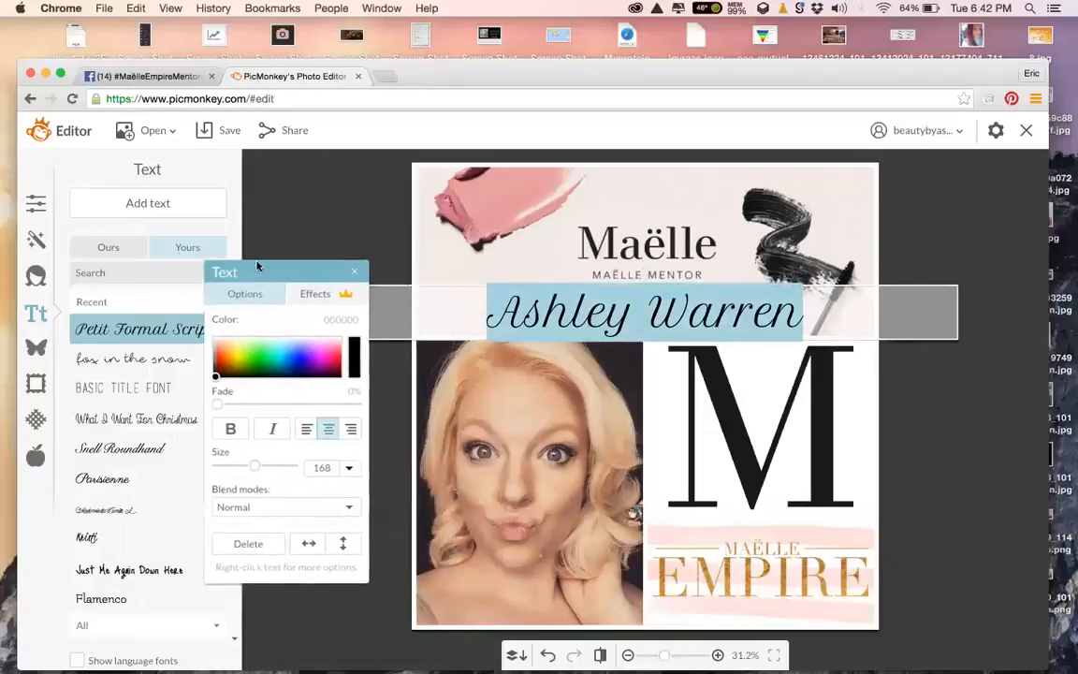
click(222, 340)
click(193, 332)
click(167, 324)
click(229, 324)
click(258, 328)
click(215, 323)
click(167, 325)
click(183, 324)
click(228, 325)
Recolour the name dusty pink by sampling the lipstick smear, then deselect it
click(236, 337)
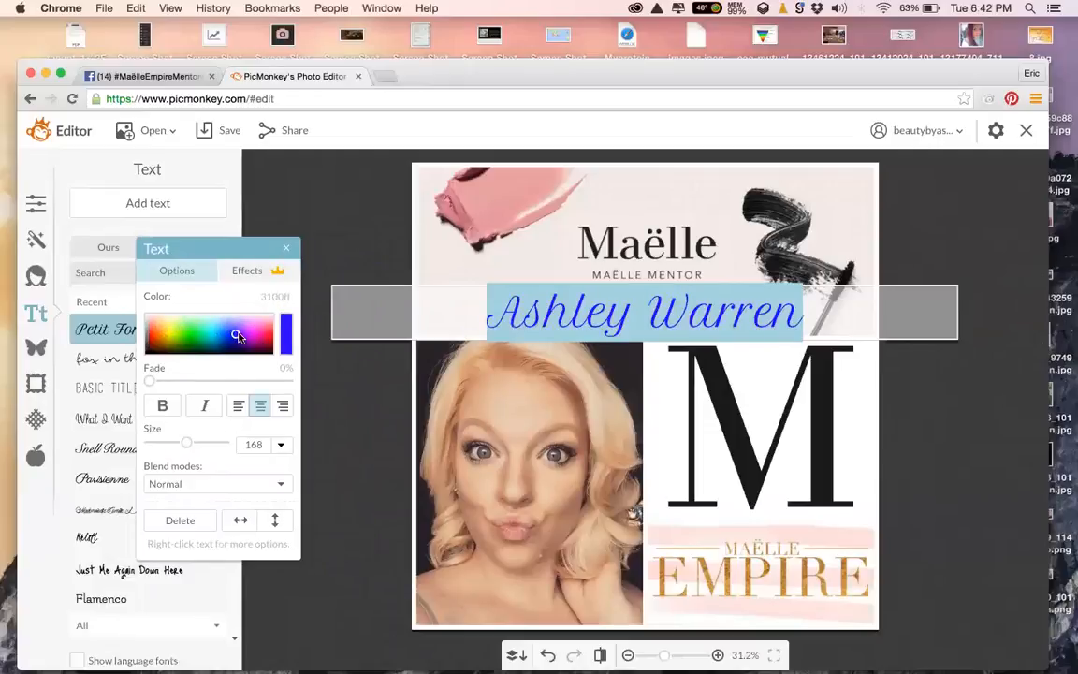
click(292, 323)
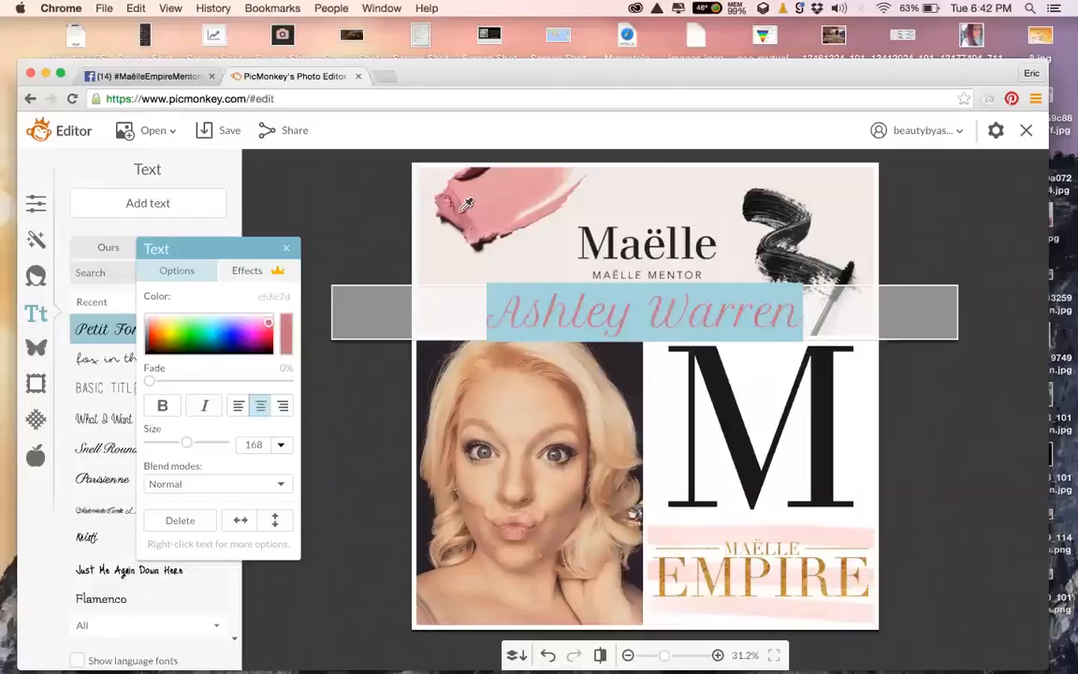
click(354, 269)
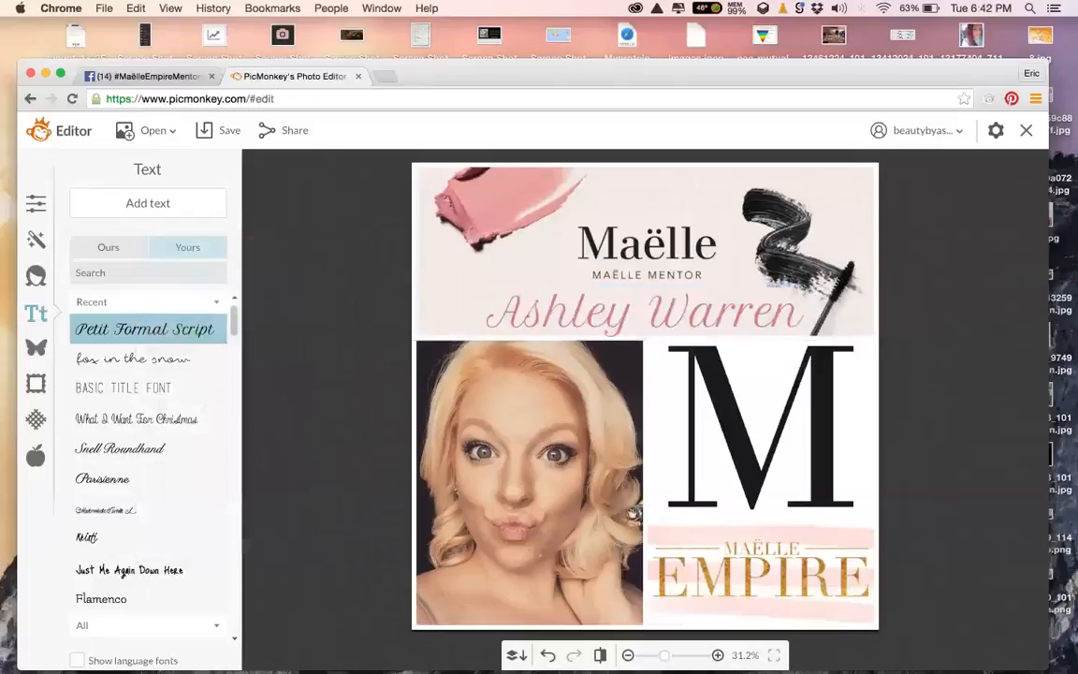
Add a Simple Edge frame around the collage
click(577, 327)
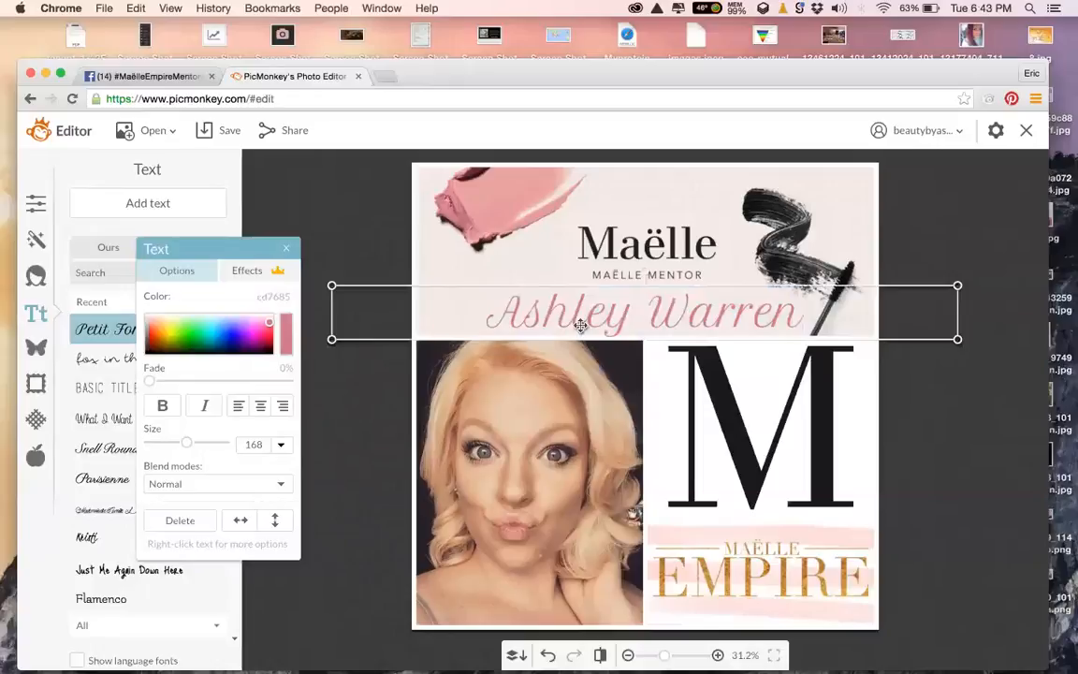
click(349, 222)
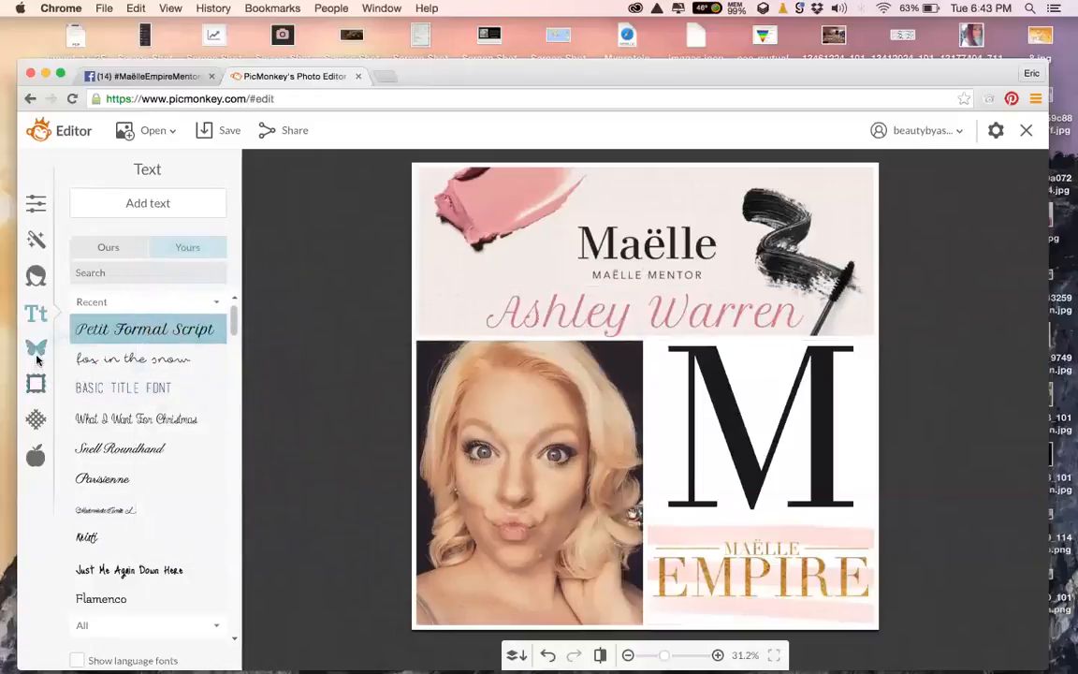
click(35, 384)
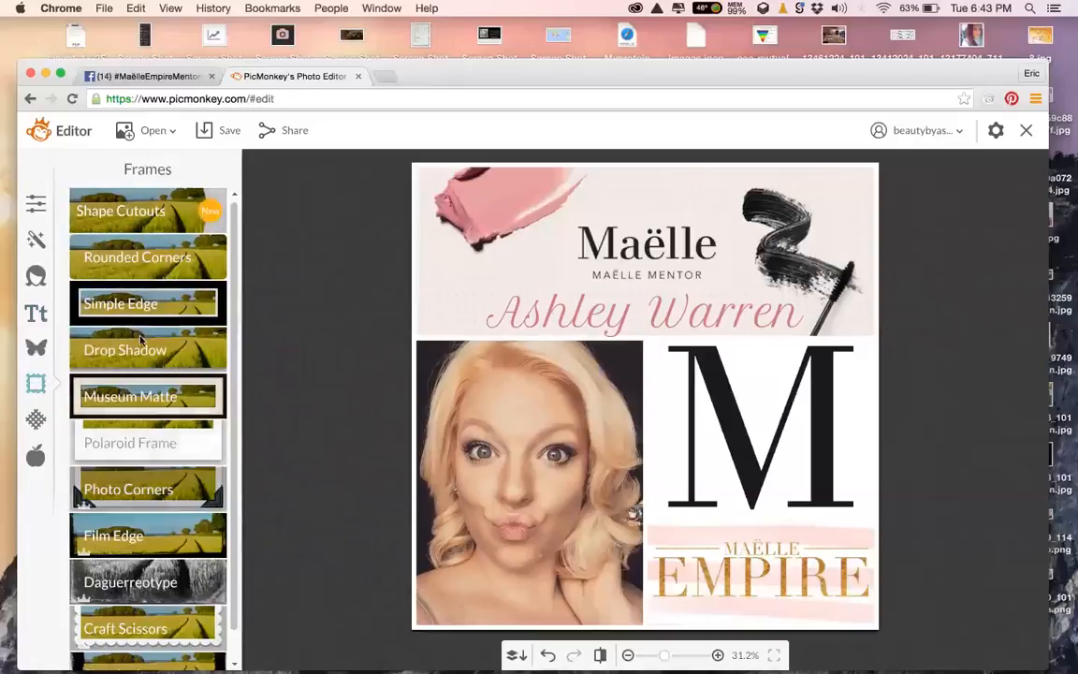
click(142, 297)
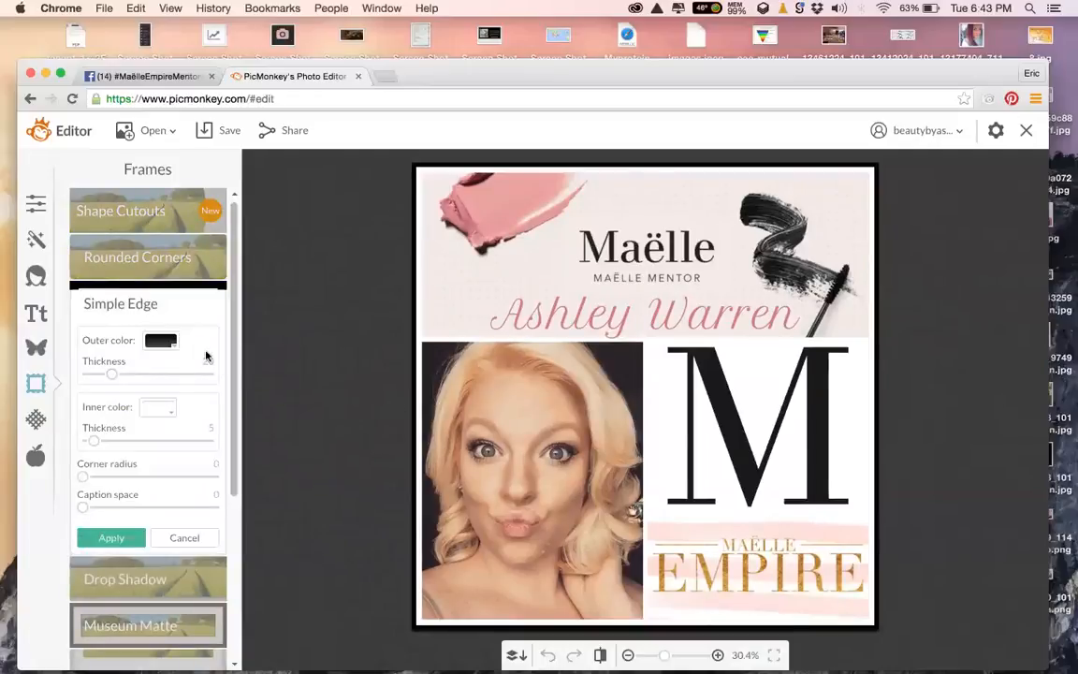
Set the frame's outer colour to the sampled lipstick pink and apply the frame
click(161, 342)
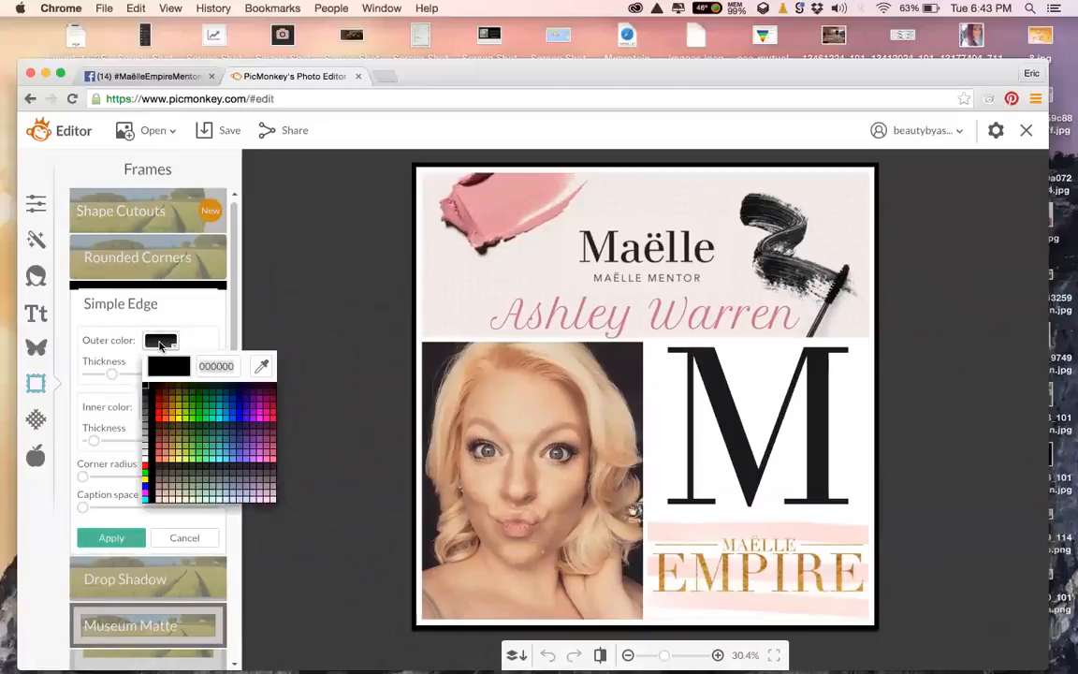
click(263, 368)
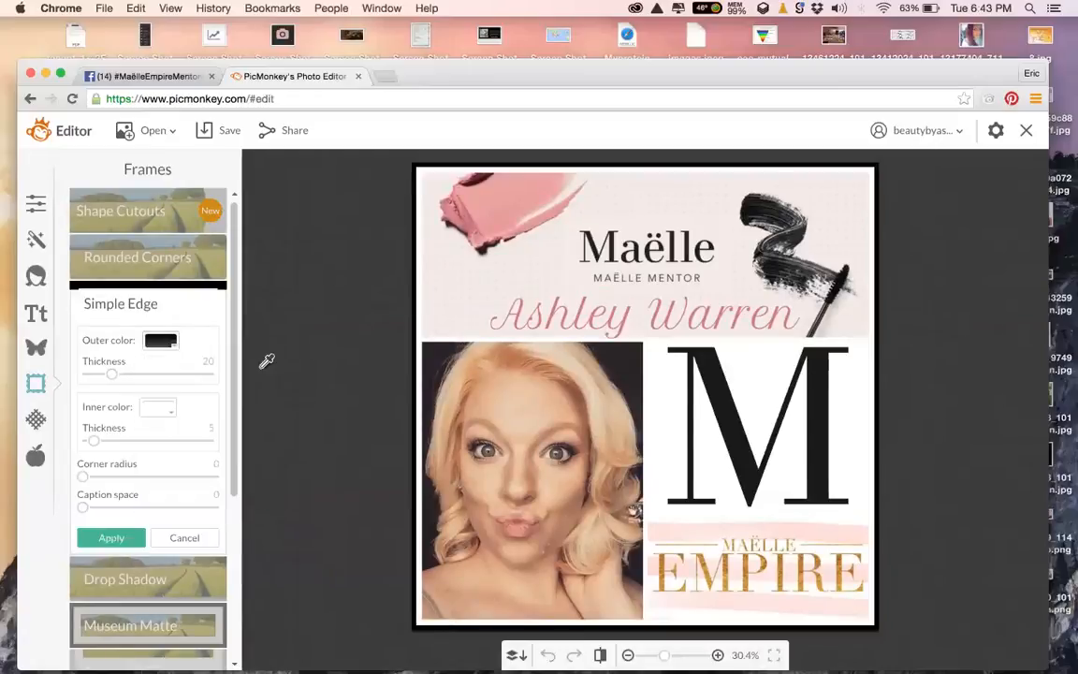
click(451, 197)
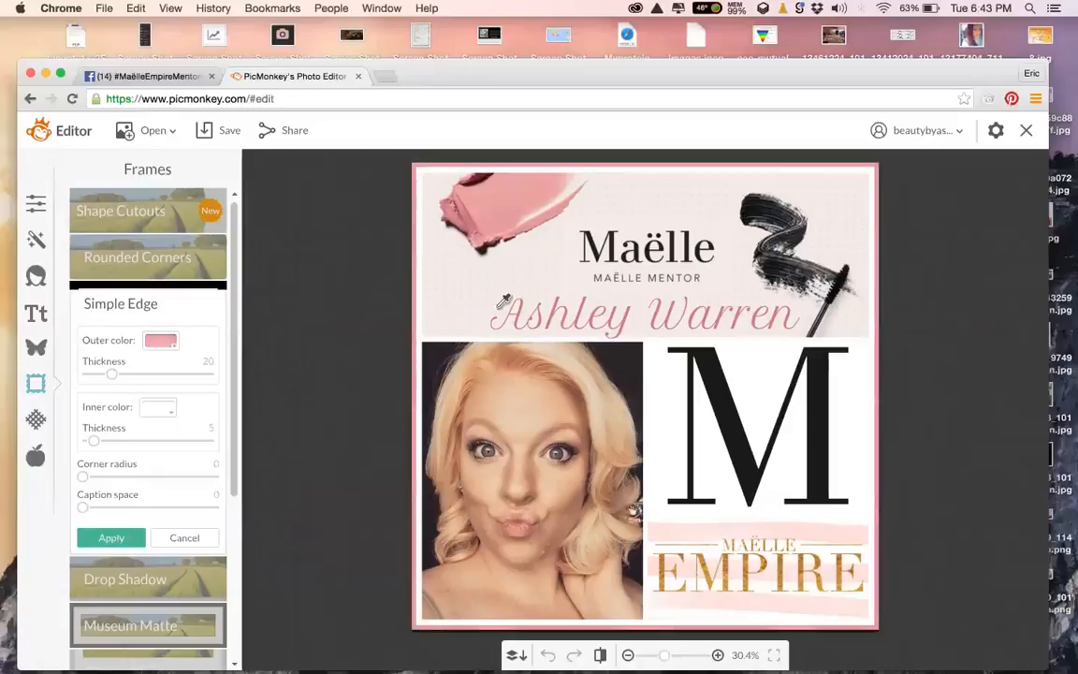
click(661, 373)
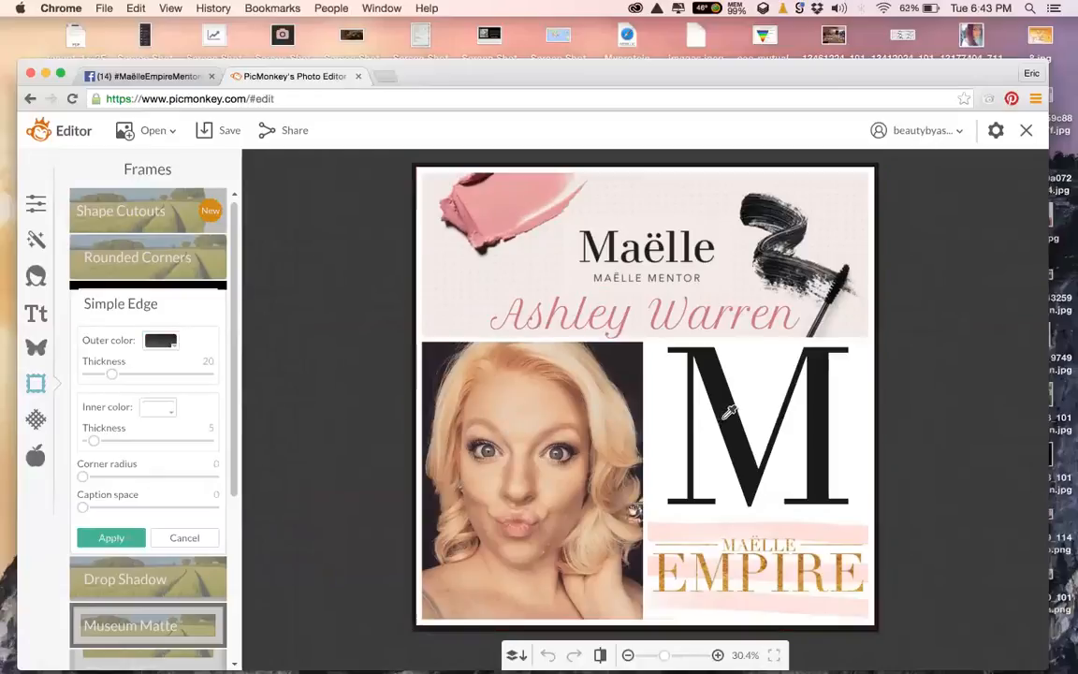
click(655, 477)
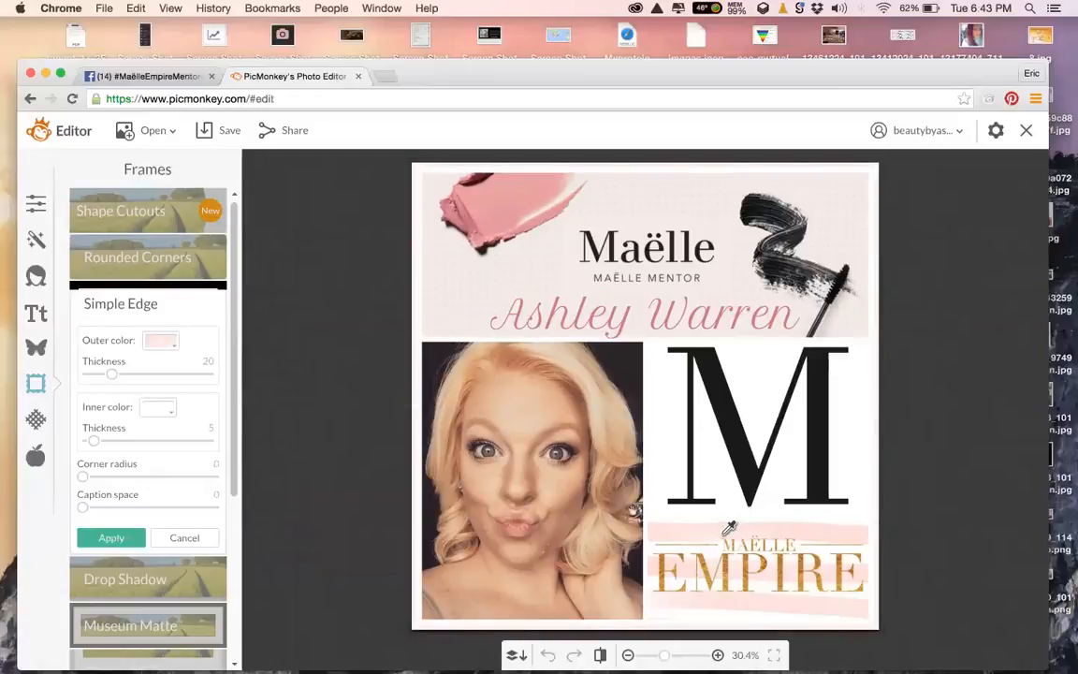
click(497, 207)
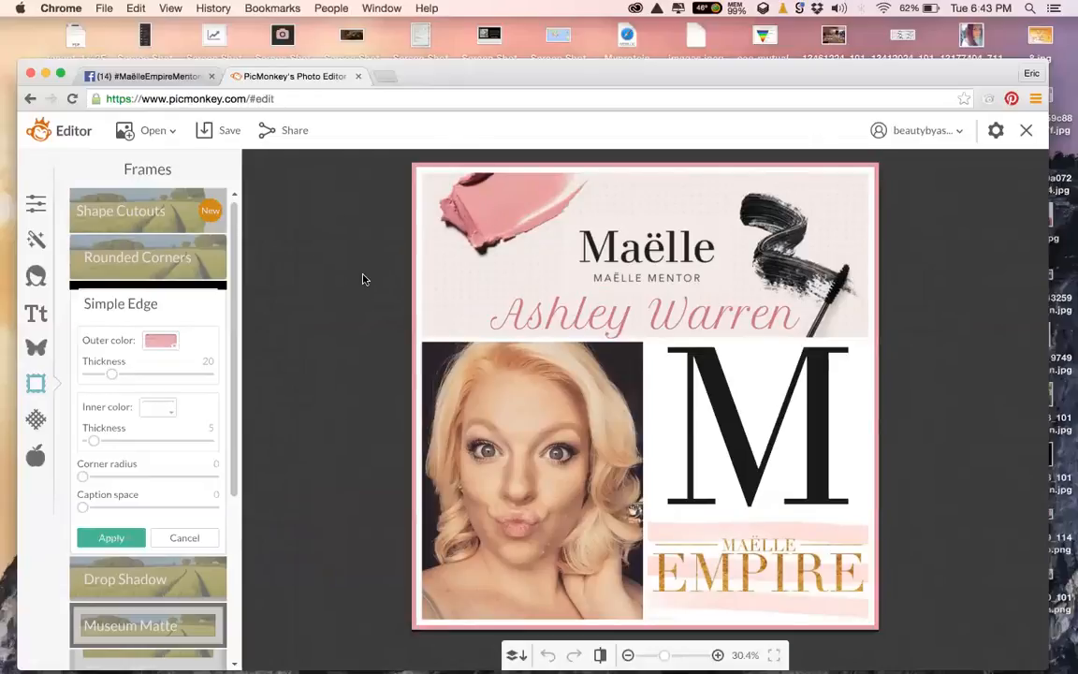
click(227, 136)
click(116, 537)
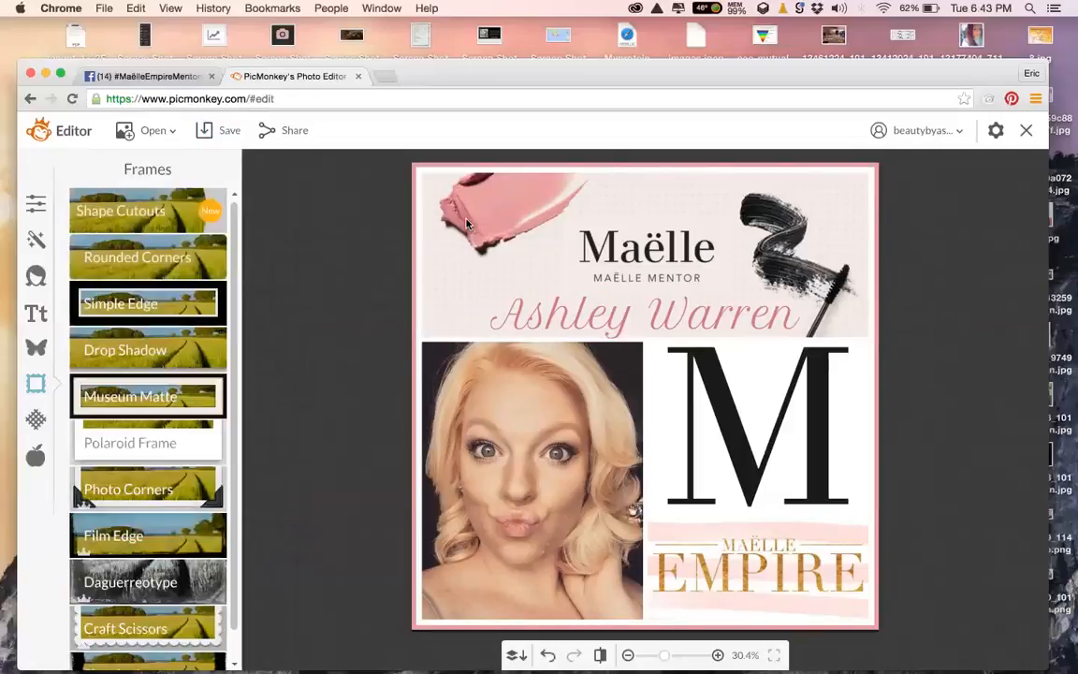
Save the collage to the computer as a Sean-quality 2050×2050 JPG with a new 'Welcome Image' file name
click(223, 131)
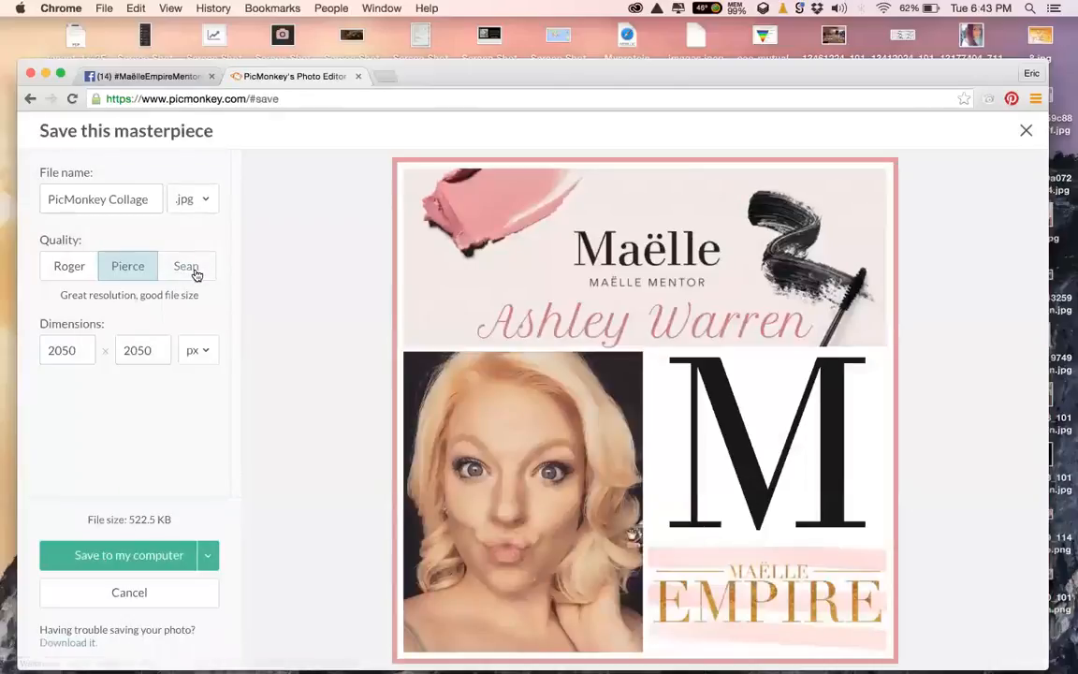
click(195, 274)
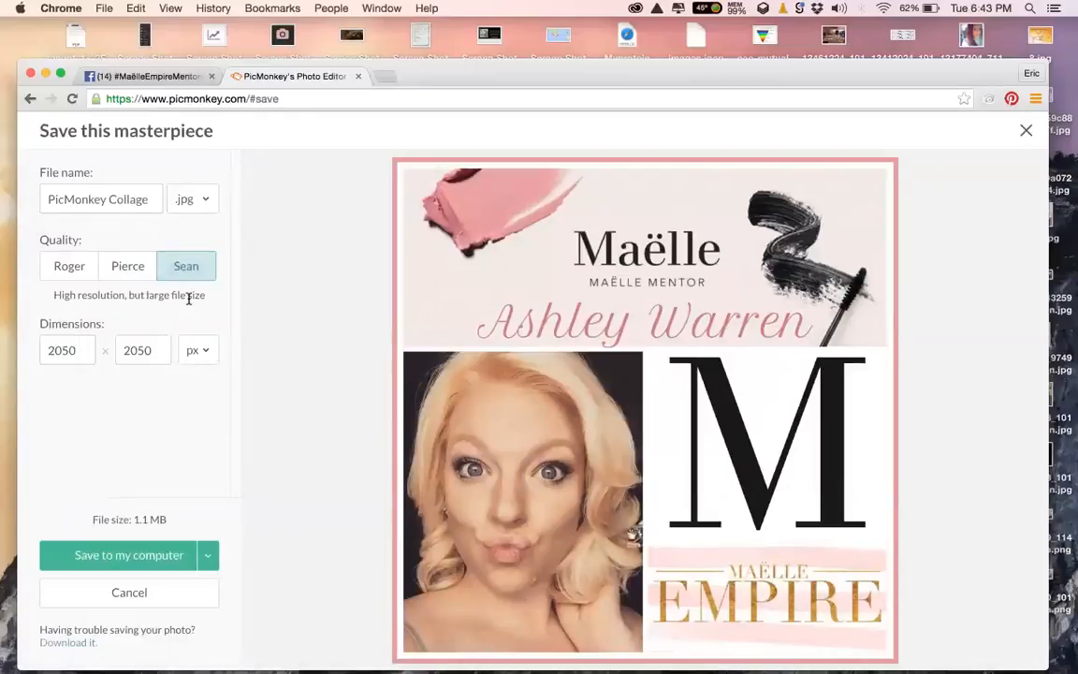
triple_click(115, 201)
text(ASh)
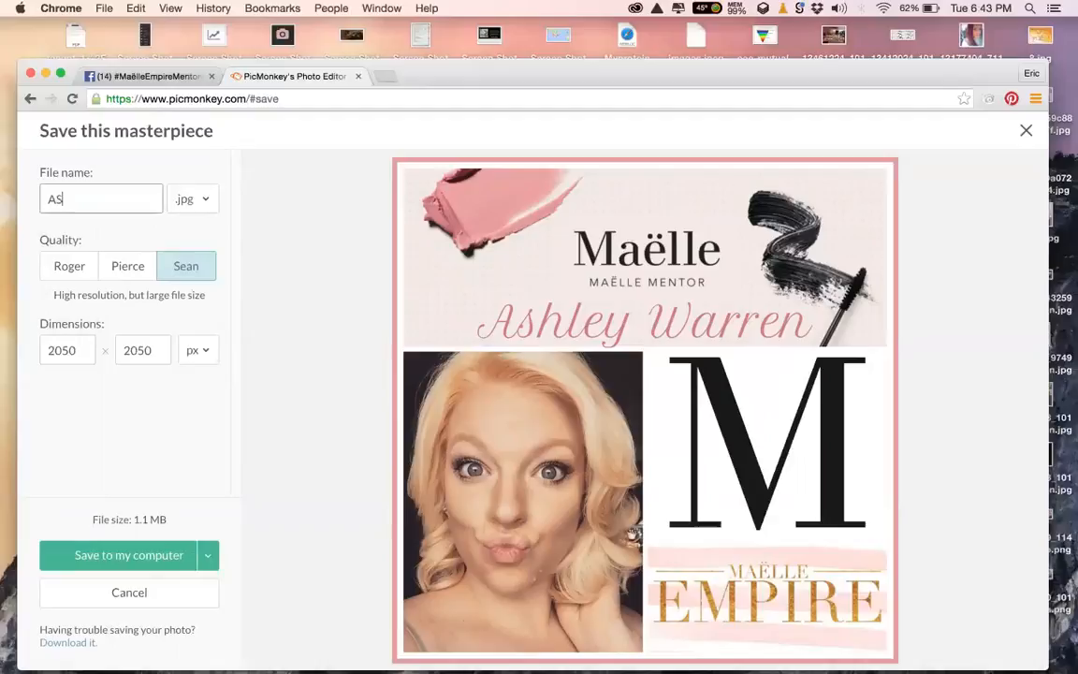
key(BackSpace)
key(BackSpace)
text(shleysWelcome)
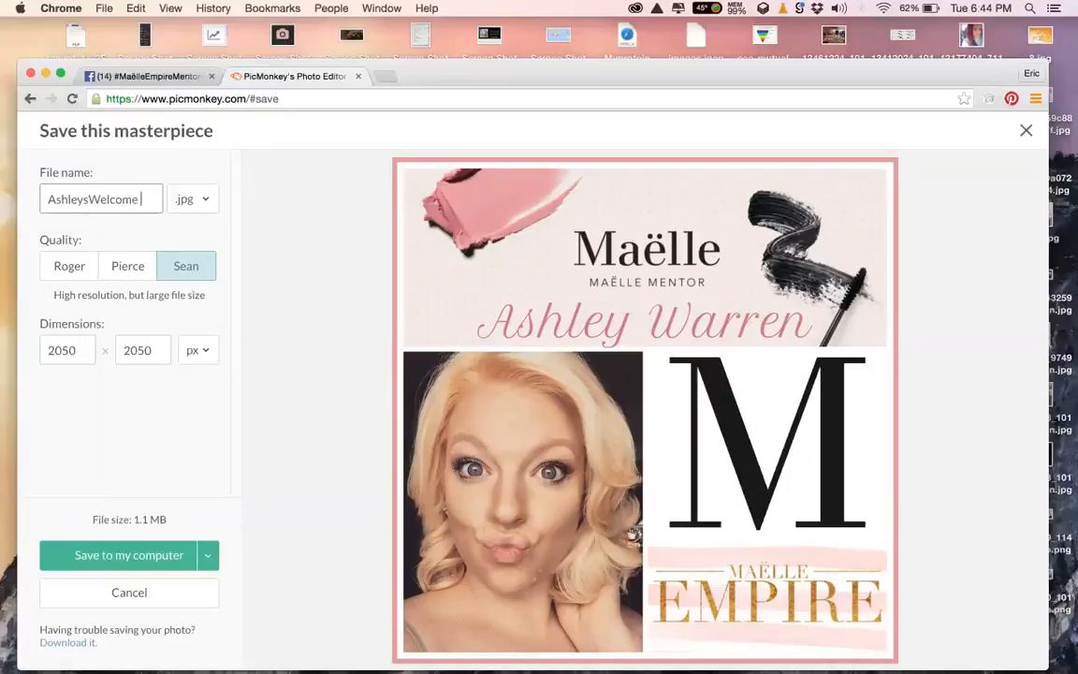
text( Image)
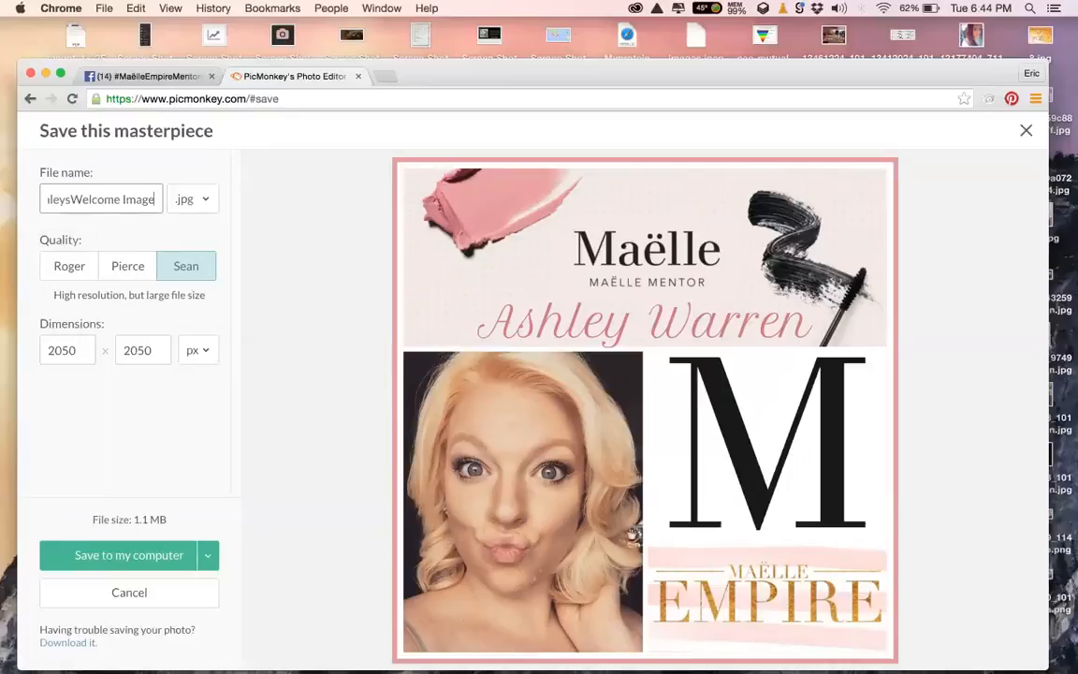
click(145, 556)
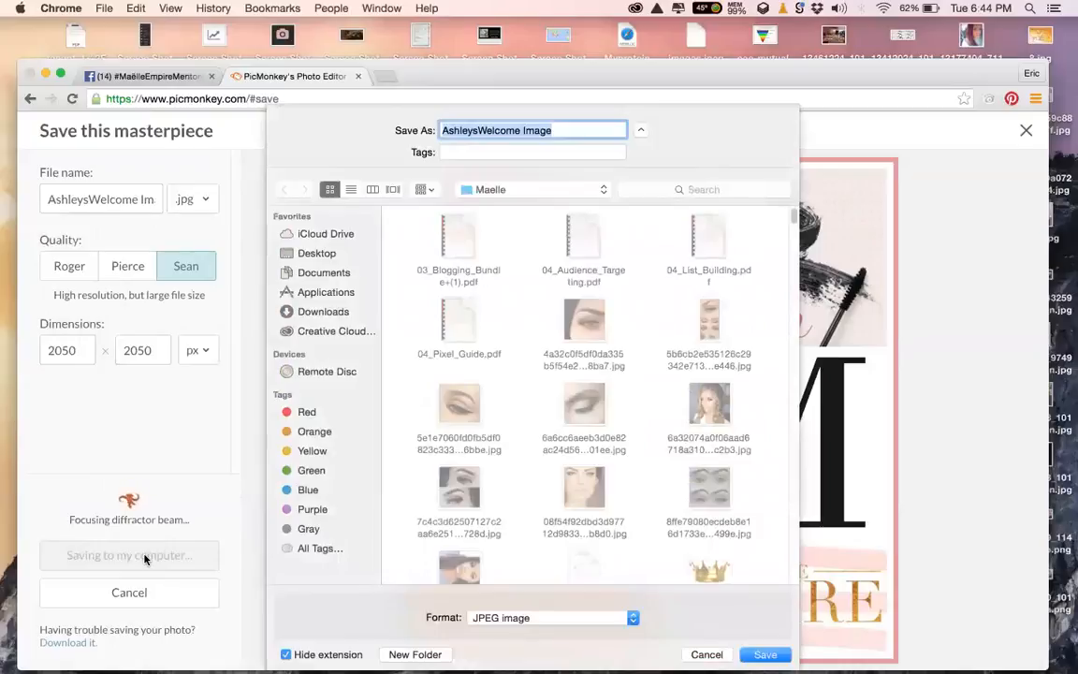
key(Return)
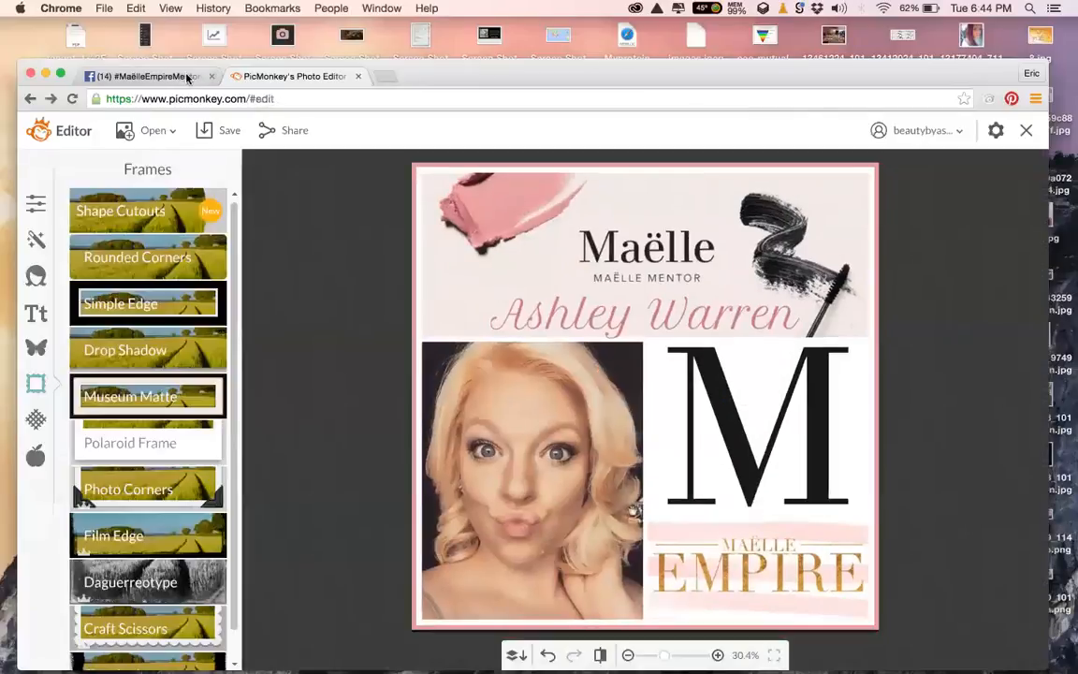
Post a 'Welcome To the Team!' comment with the saved welcome JPG attached on Facebook
click(173, 75)
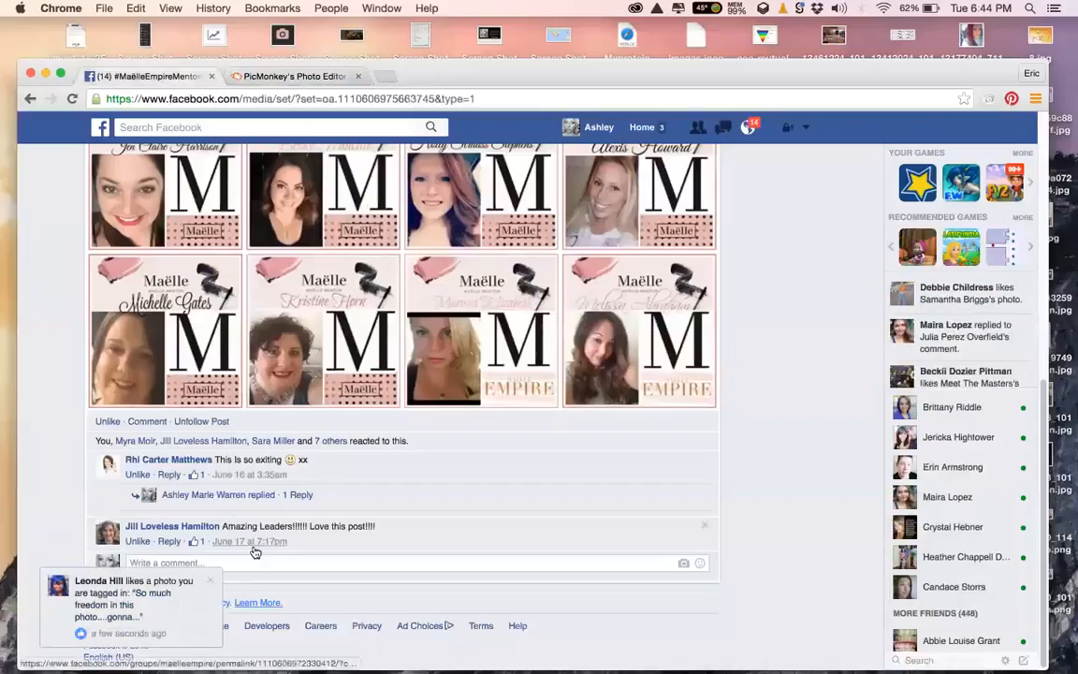
click(684, 564)
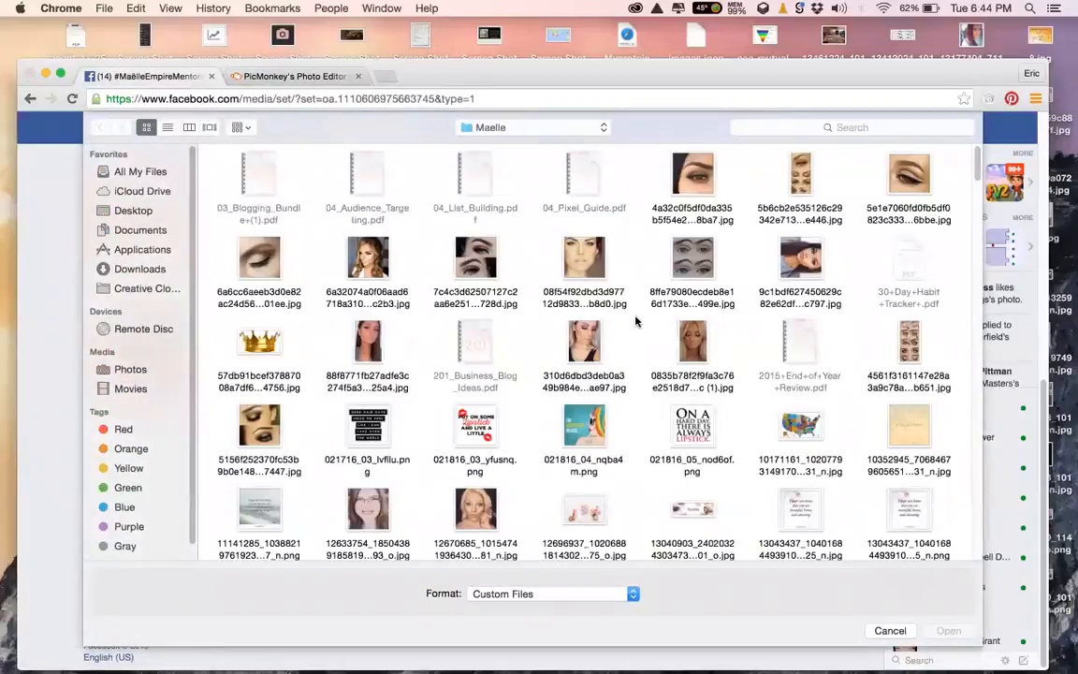
click(851, 126)
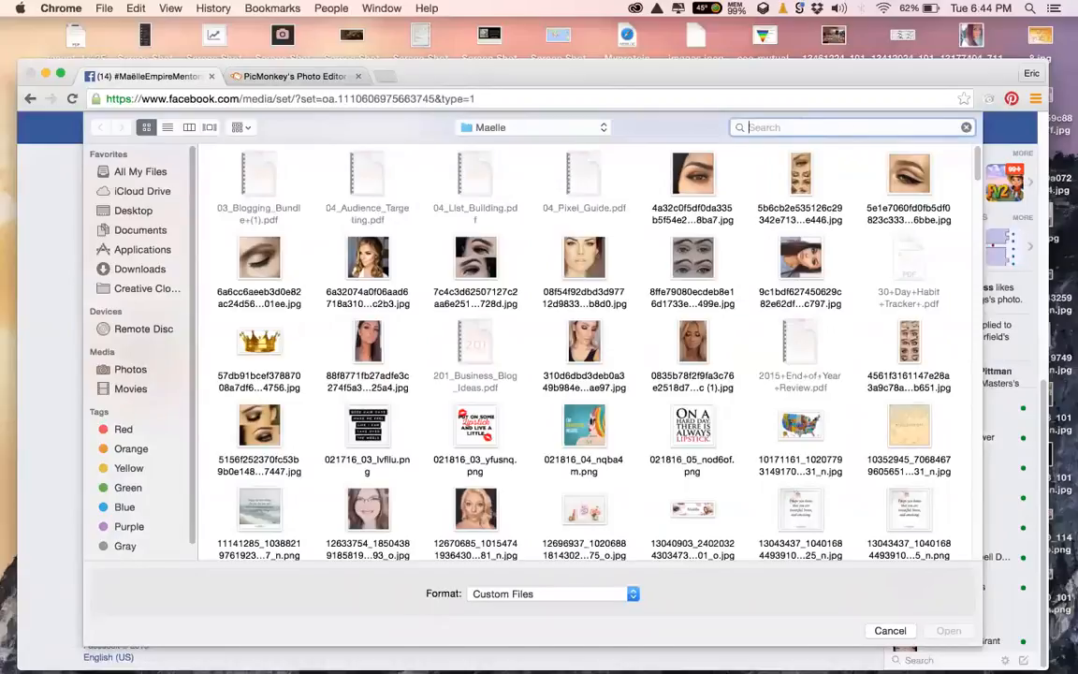
text(ashleys)
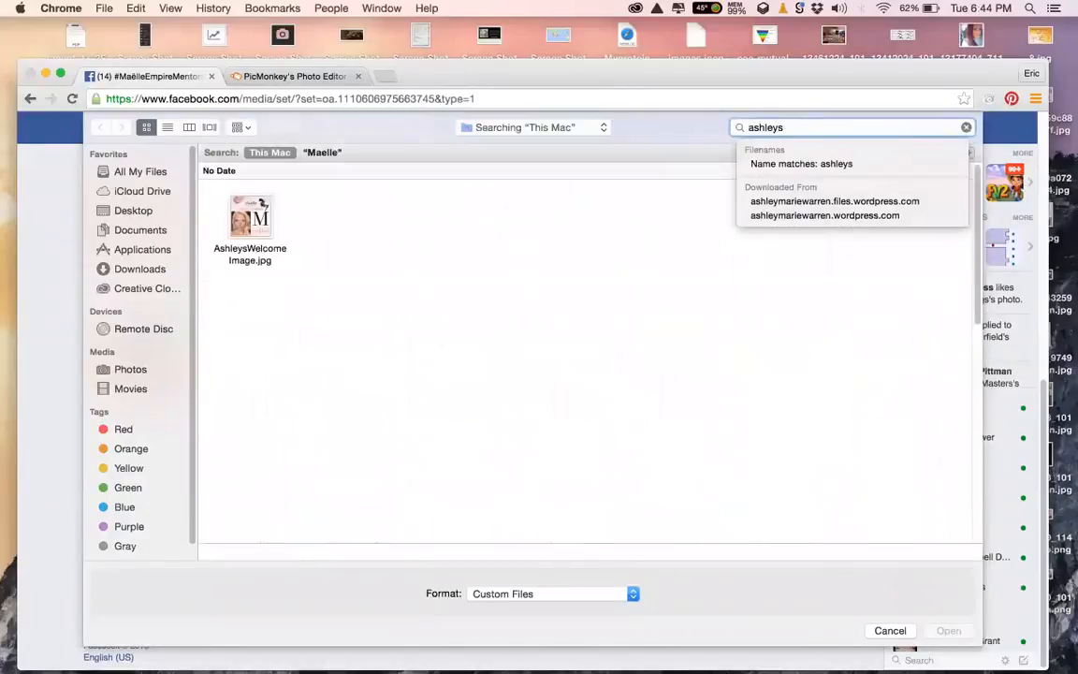
double_click(248, 220)
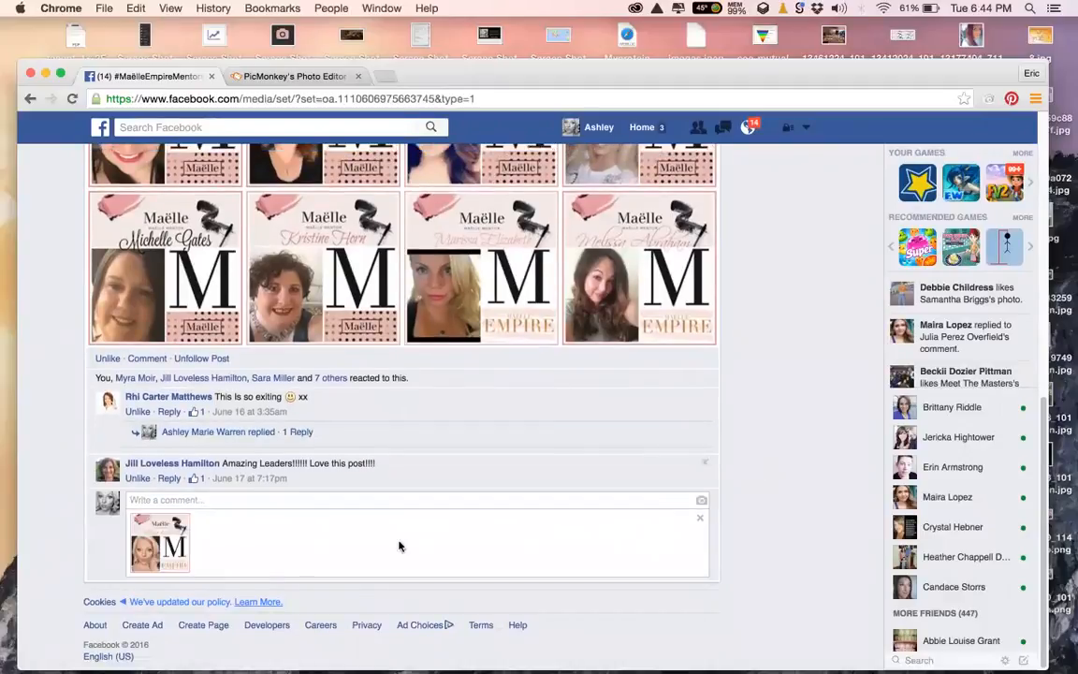
text(Welcome To the Team!)
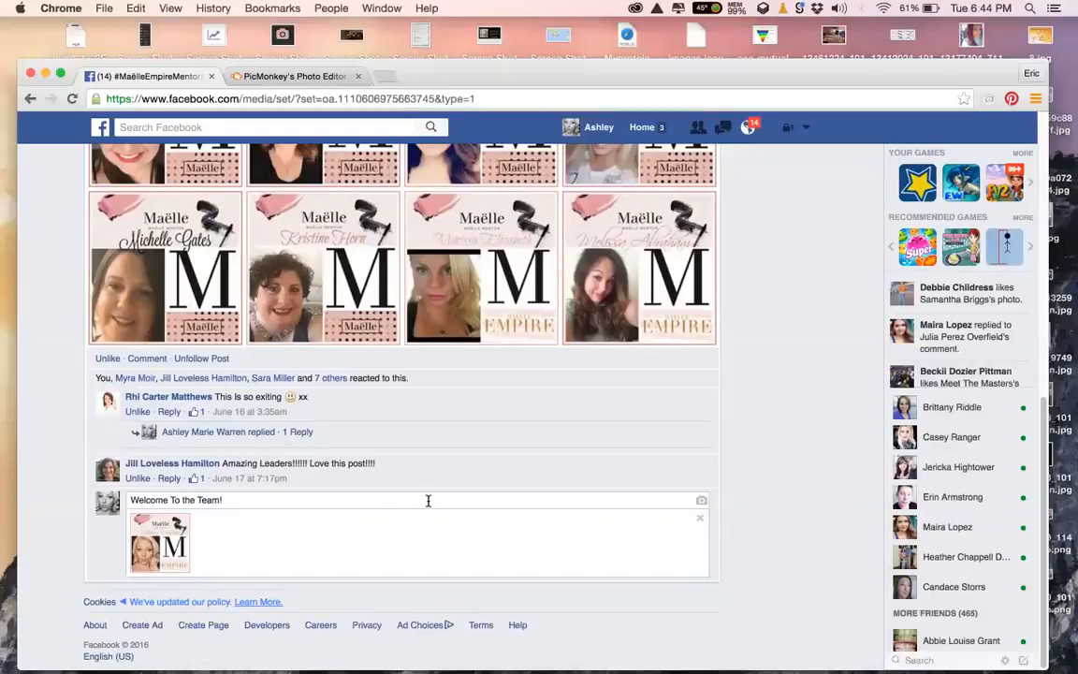
key(Return)
scroll(319, 456, down, 3)
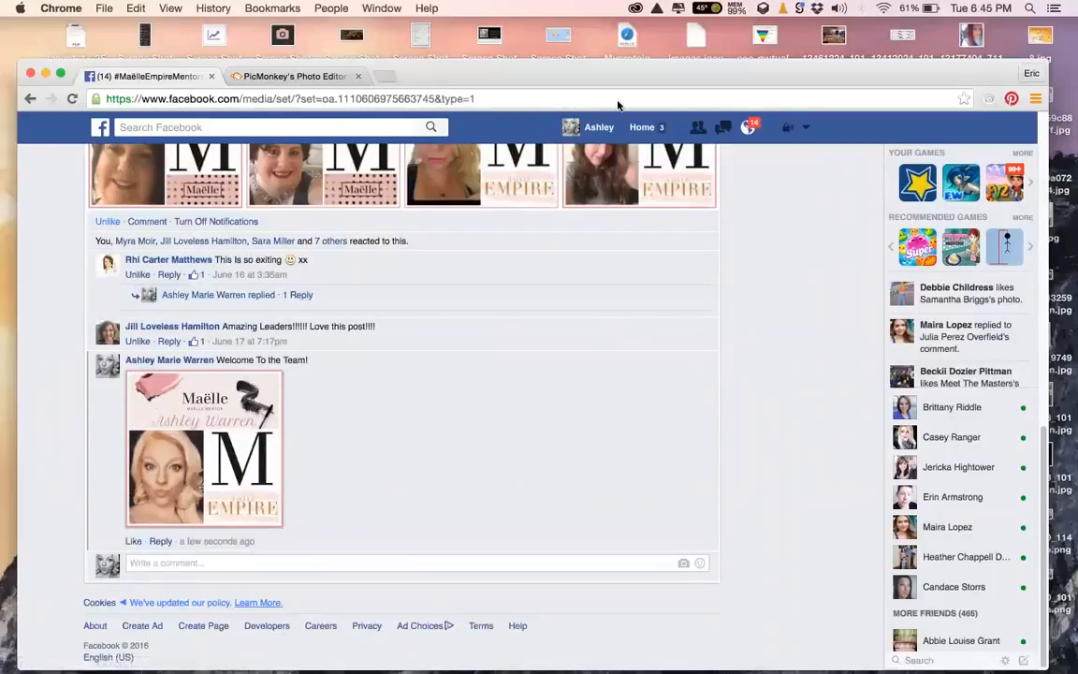
Delete the posted welcome comment from the Facebook post
click(299, 81)
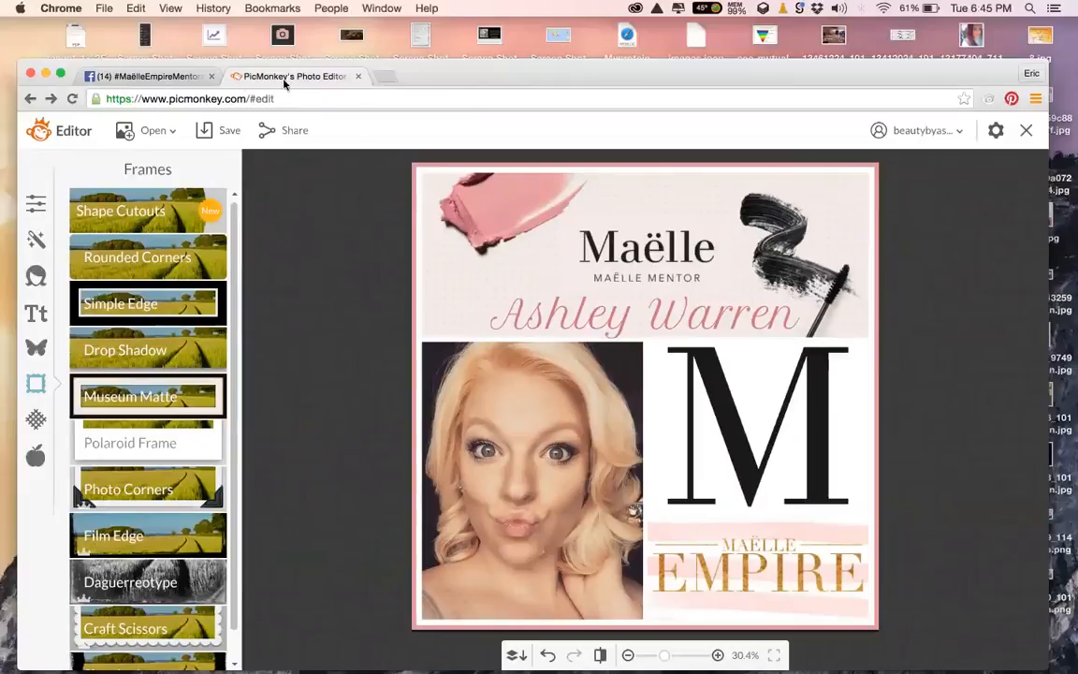
click(176, 76)
click(706, 361)
click(695, 399)
click(655, 344)
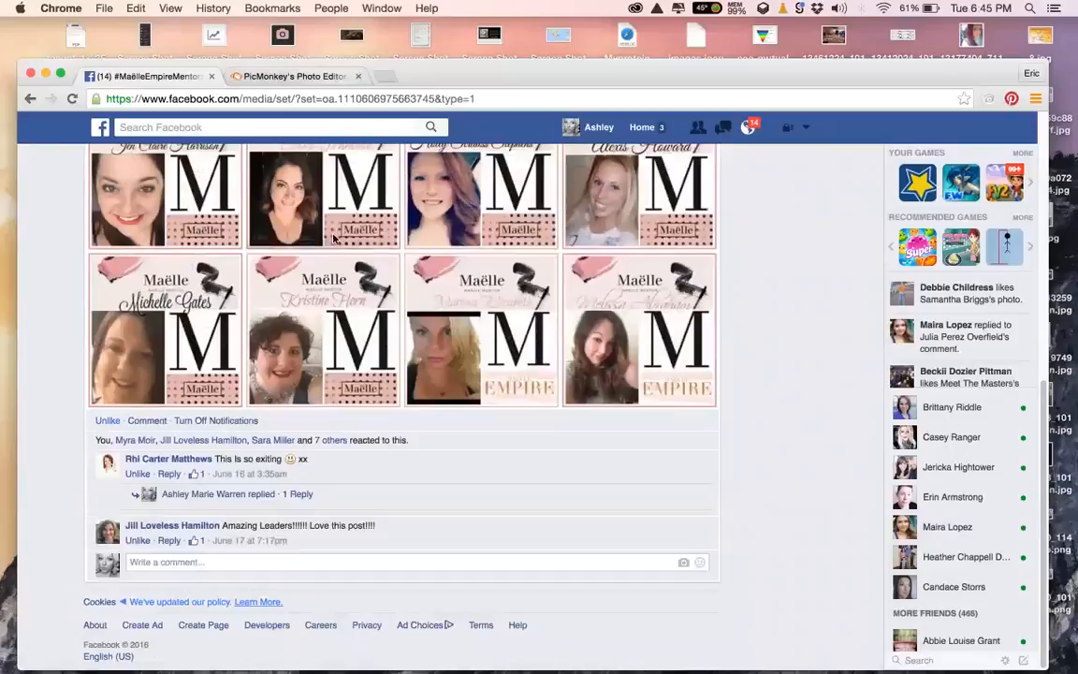
Scroll back up the photos and return to the PicMonkey editor
scroll(334, 241, up, 3)
scroll(334, 241, up, 2)
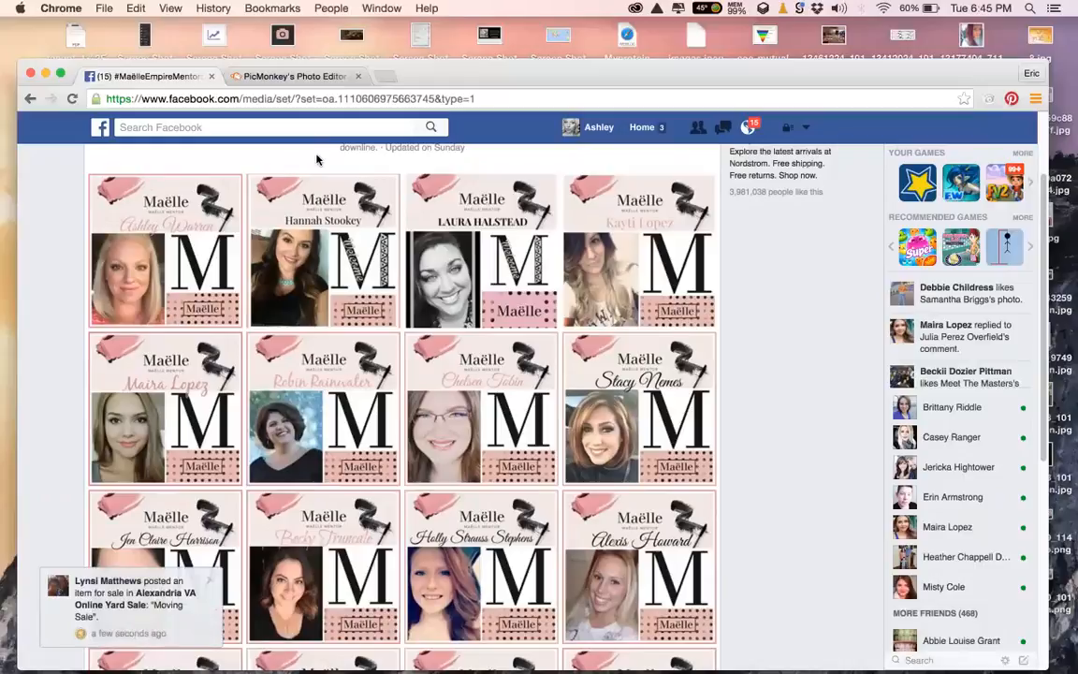
click(323, 77)
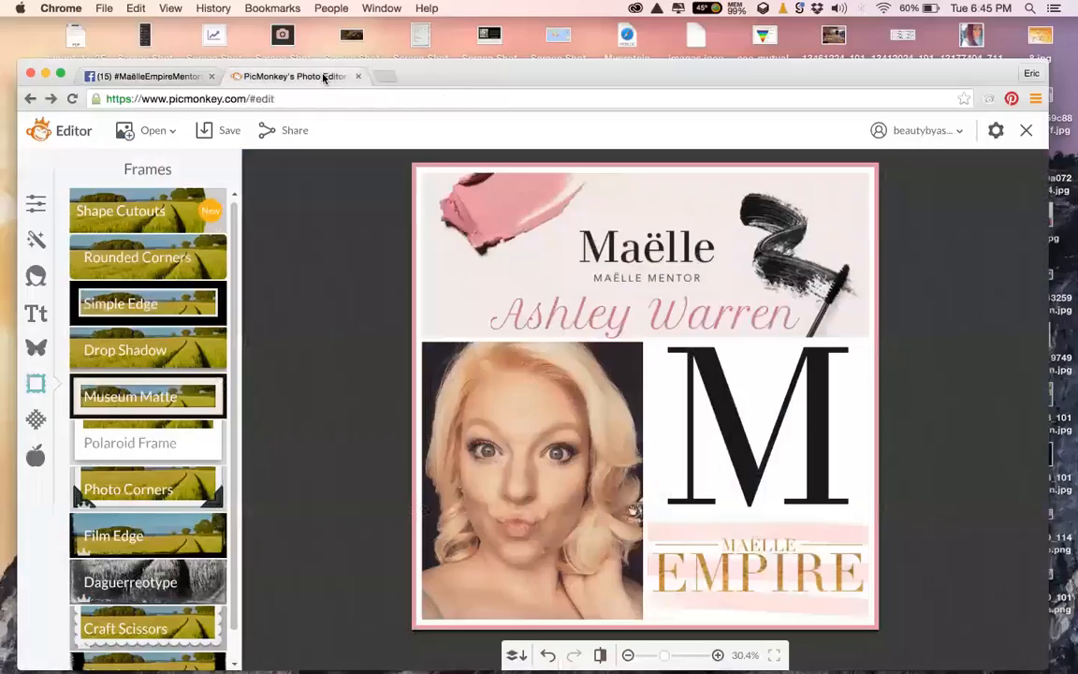